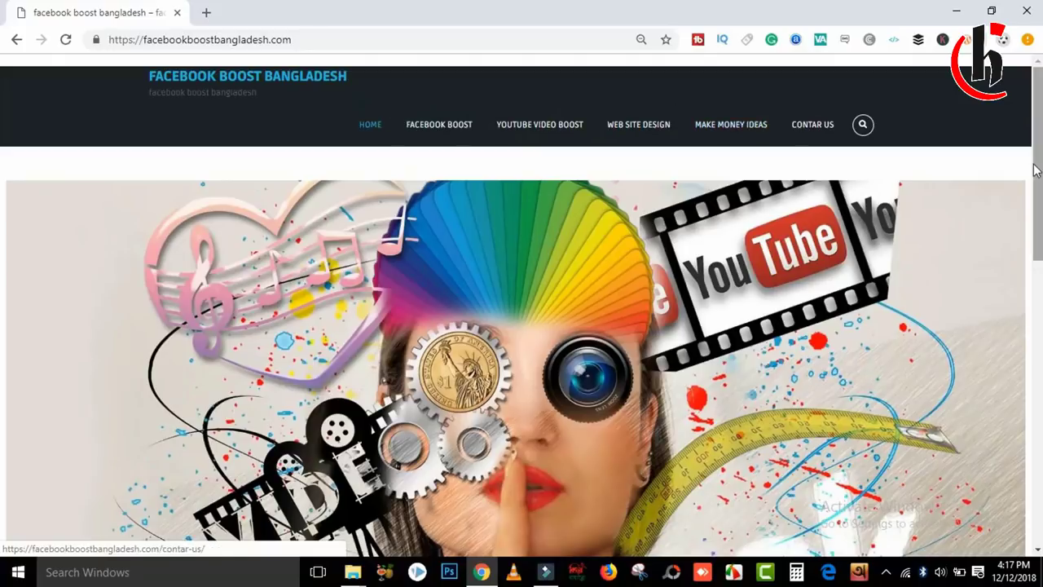
Log in to the site's /wp-admin with the username and password, ticking Remember Me.
left_click_drag(1040, 147, 1040, 151)
left_click(373, 35)
left_click(374, 35)
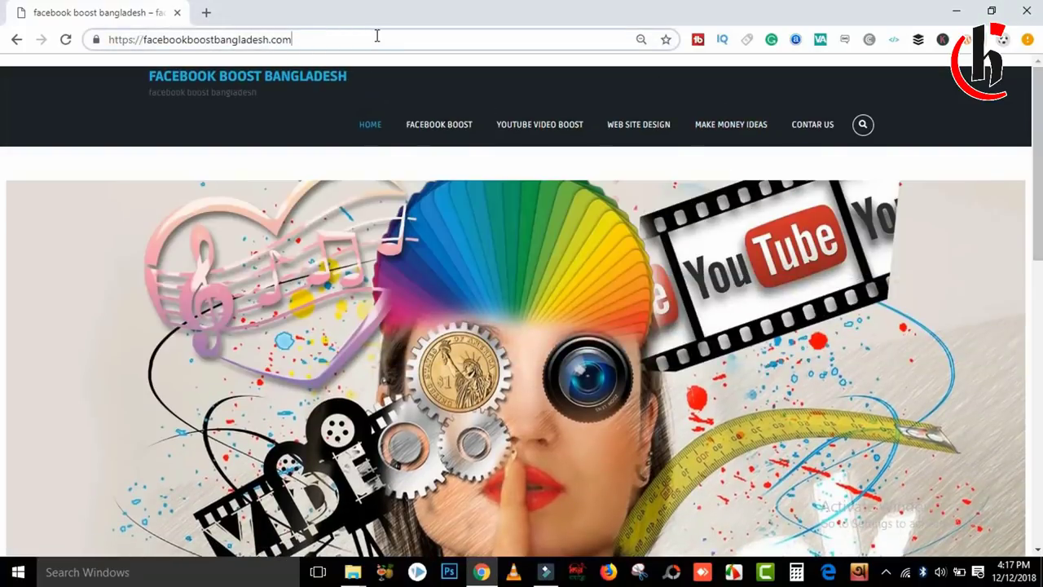
type("/")
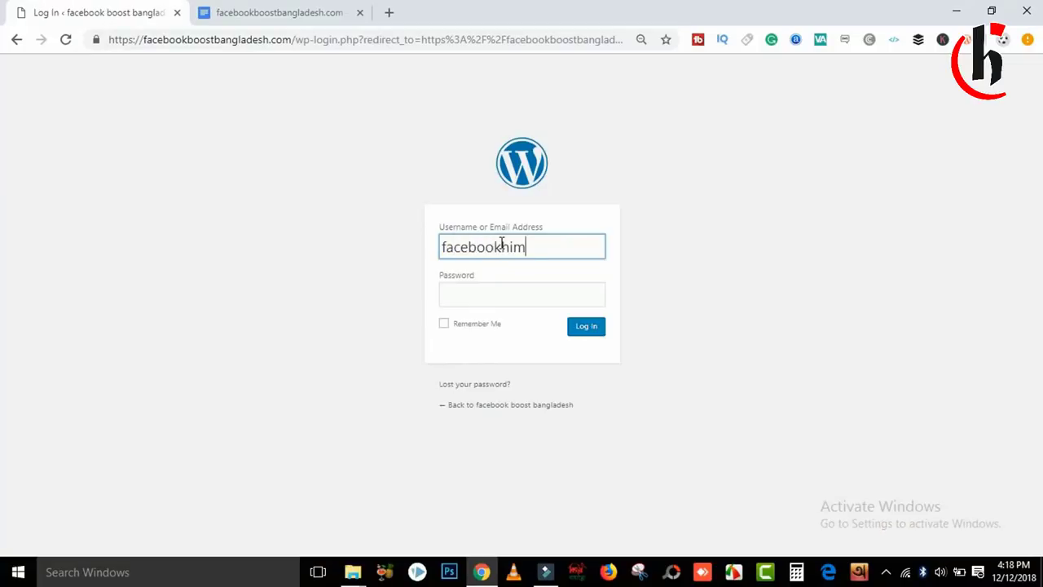
left_click(492, 296)
type("••••••••••")
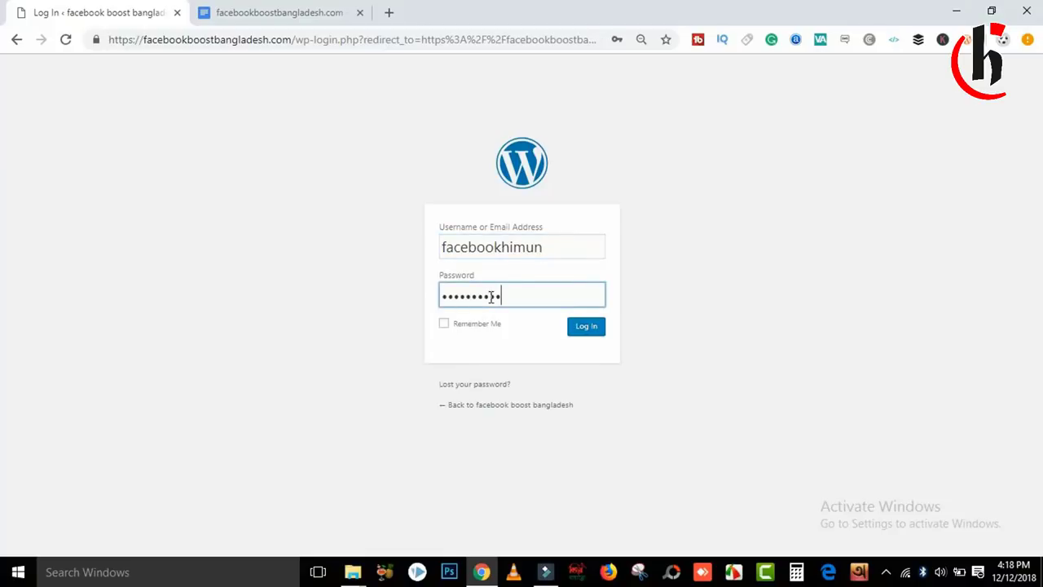
left_click(443, 324)
left_click(587, 331)
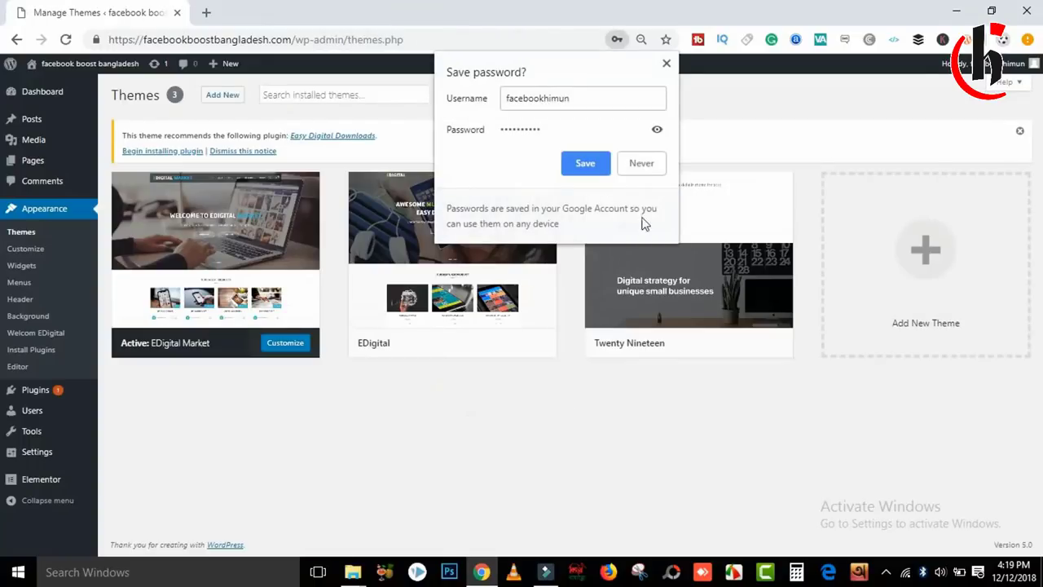
Save the login password in the browser and open the live site in a new tab.
left_click(586, 162)
mouse_move(49, 399)
left_click(206, 12)
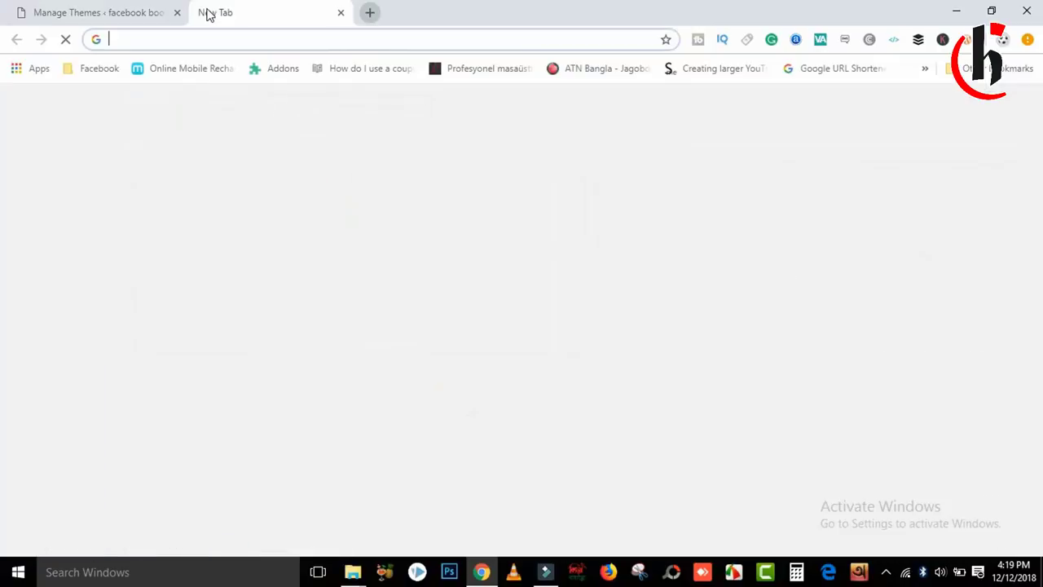
type("facebookboostbangladesh.com")
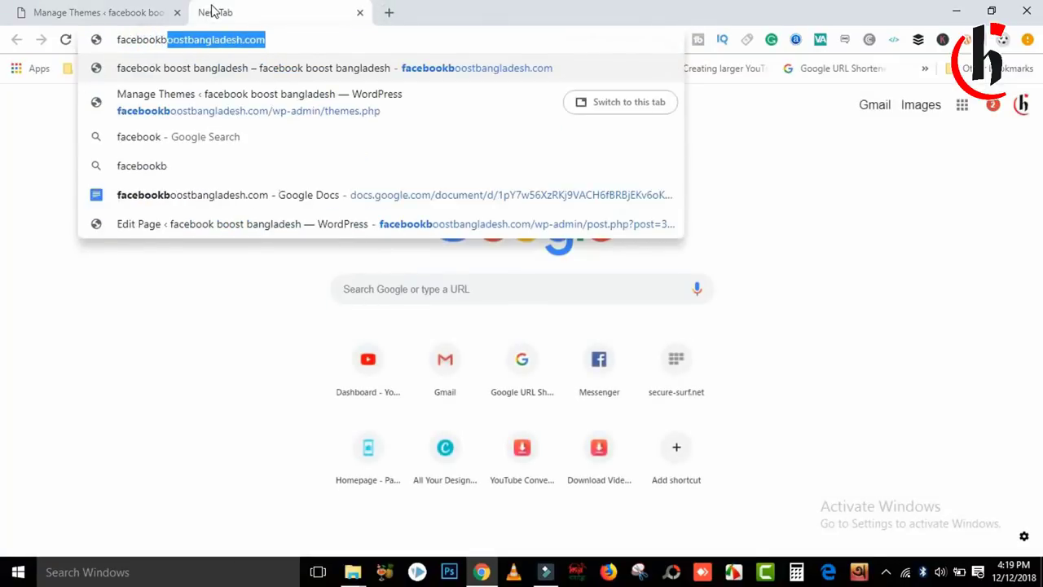
key("Return")
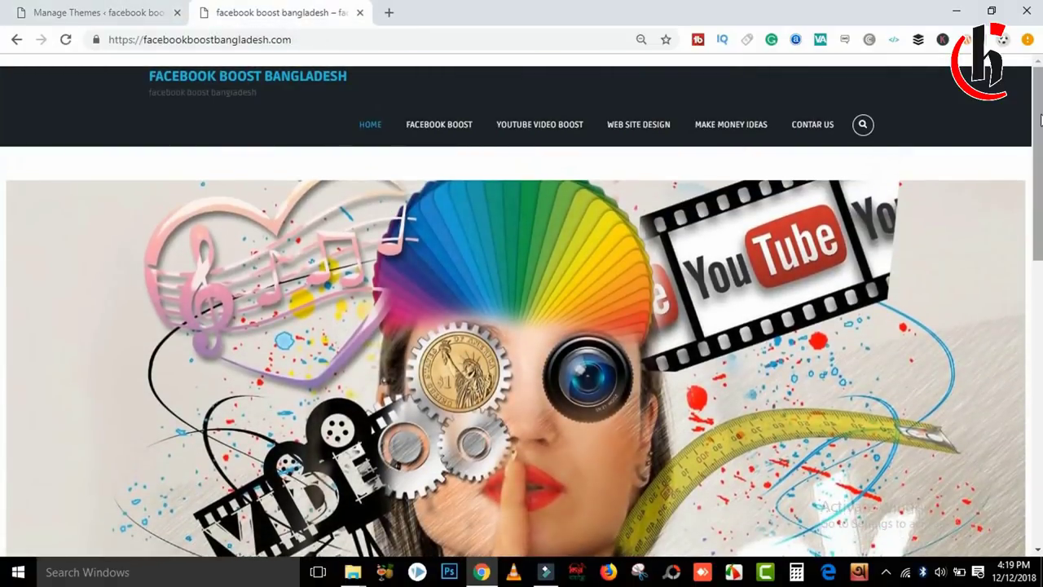
scroll(1002, 325, "down", 15)
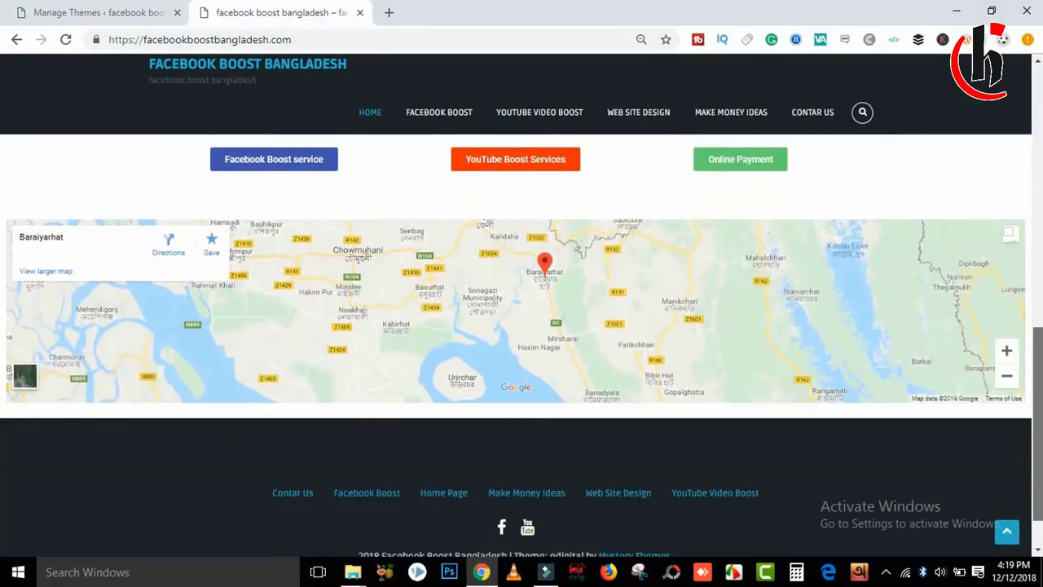
scroll(1002, 90, "up", 15)
scroll(998, 81, "down", 5)
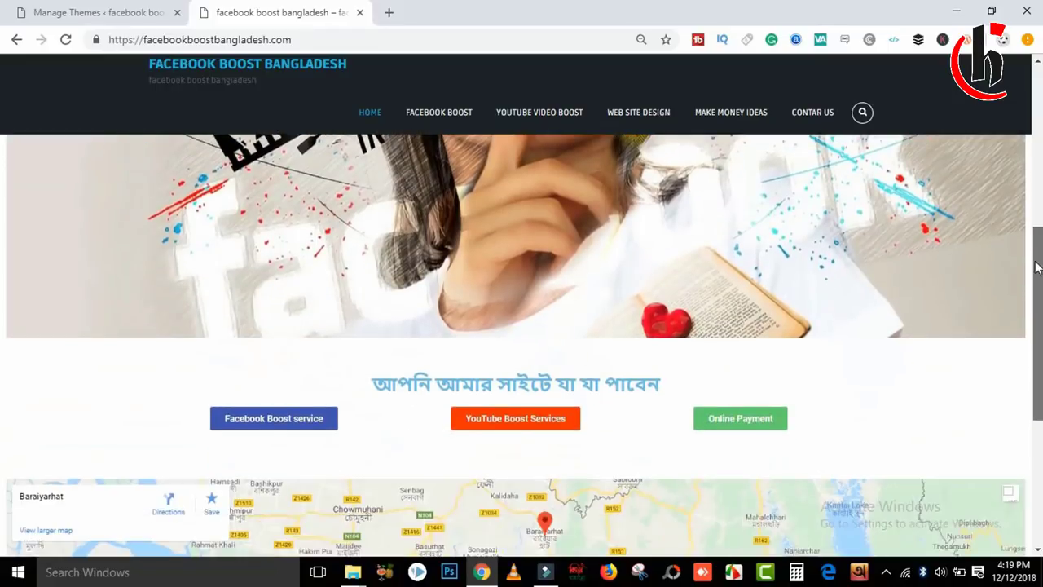
scroll(994, 86, "up", 5)
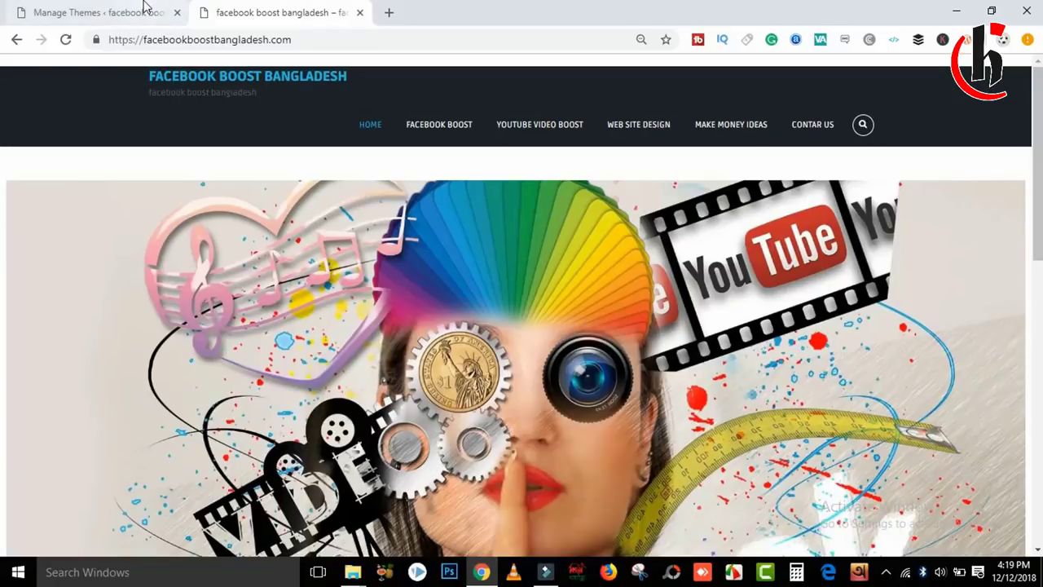
Show the admin Pages list and view the still-empty live Contar Us page.
left_click(144, 10)
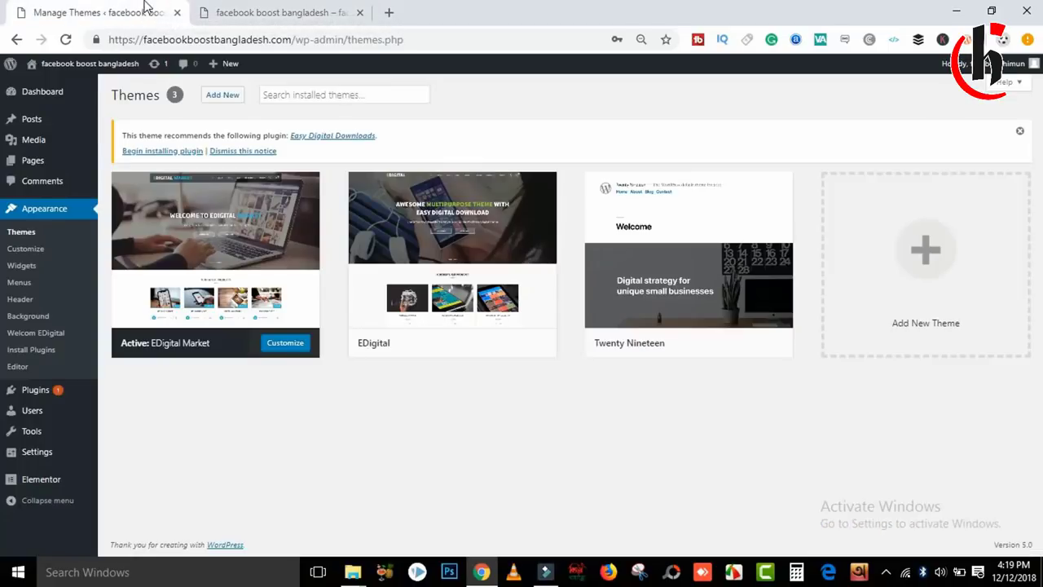
left_click(40, 169)
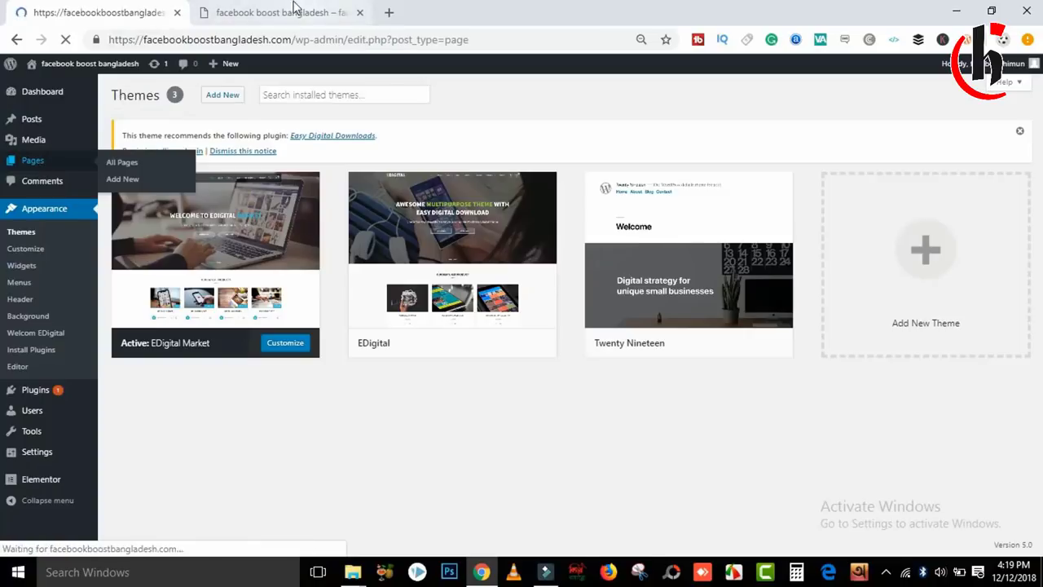
left_click(293, 12)
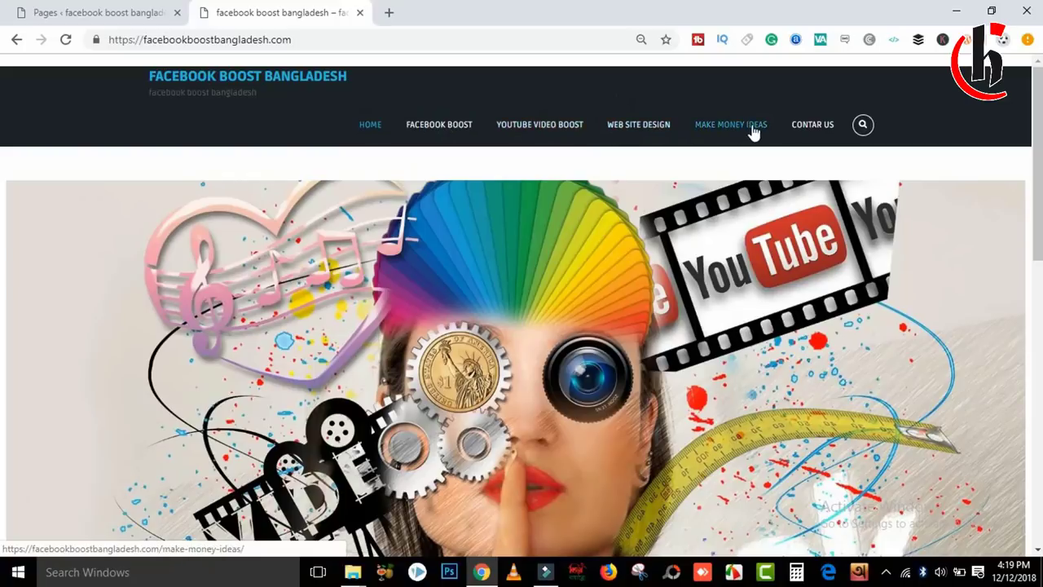
left_click(817, 131)
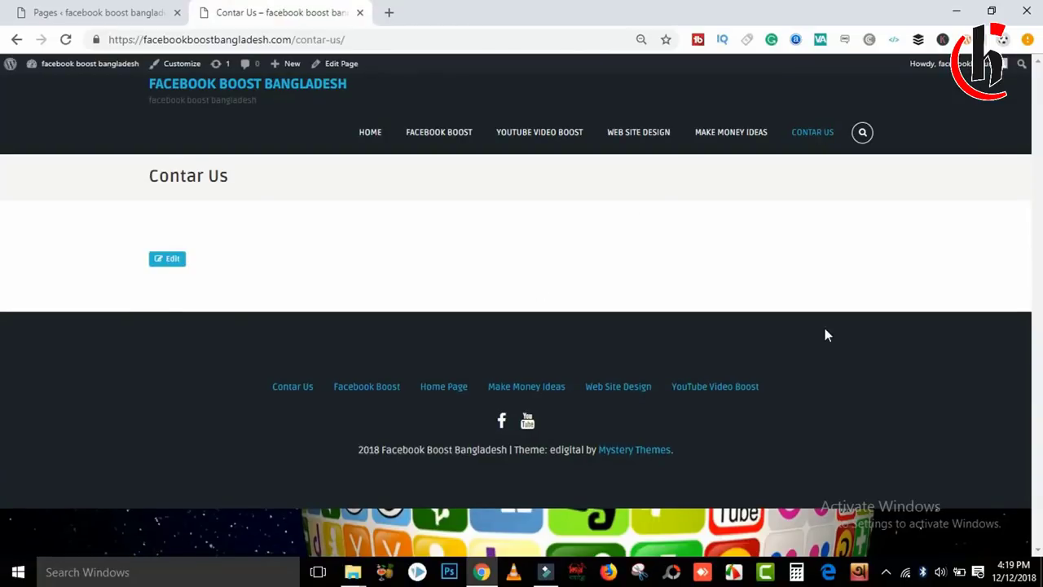
left_click(73, 11)
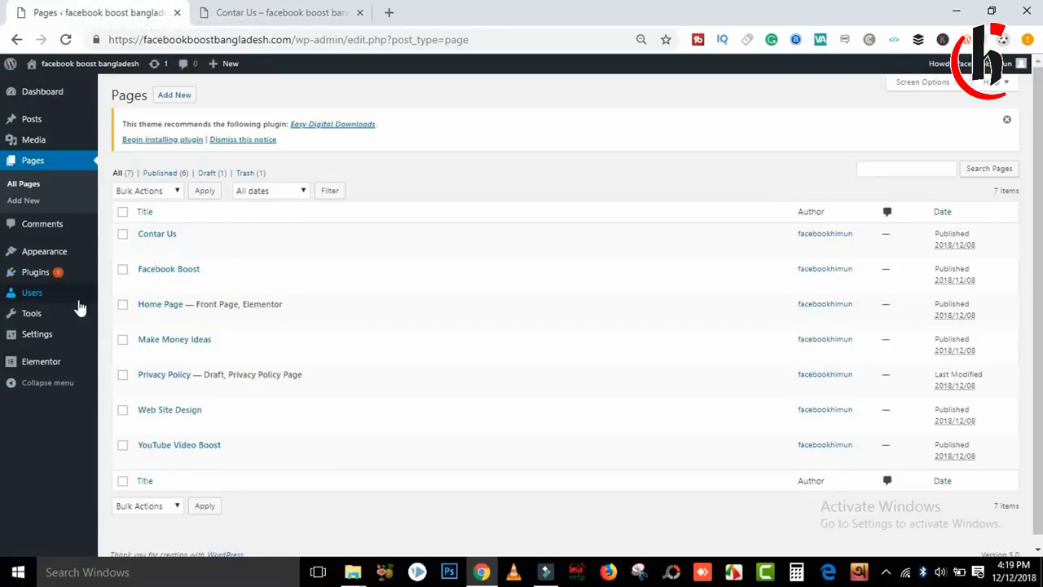
mouse_move(33, 273)
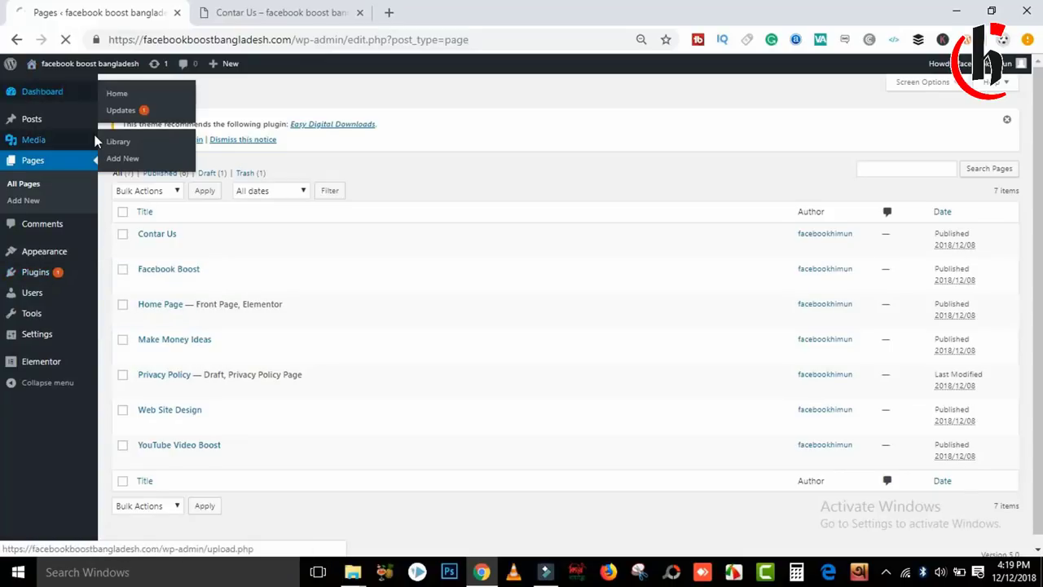
Search plugins for 'contact 7', then install and activate Contact Form 7.
left_click(35, 96)
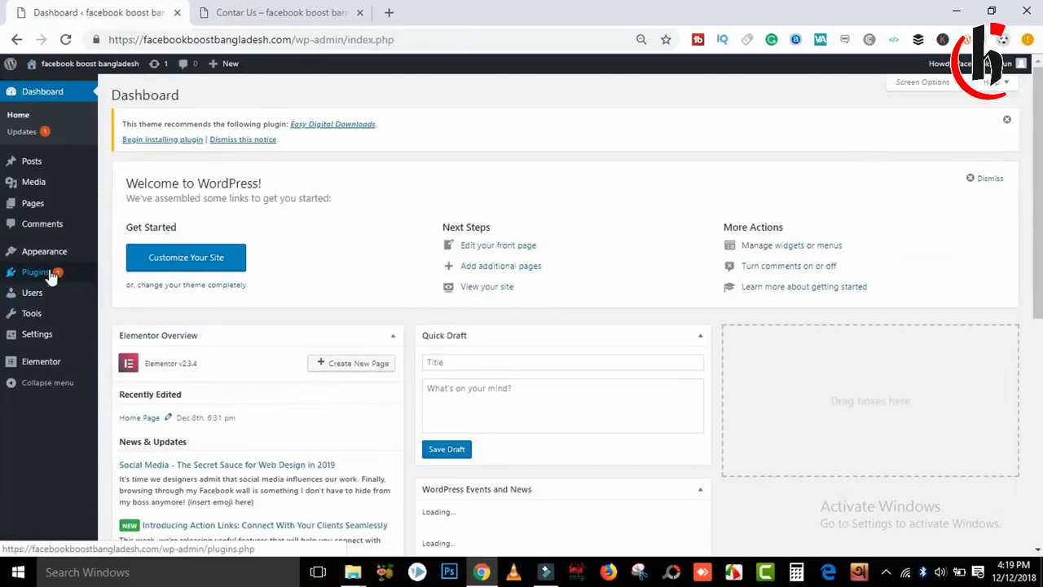
mouse_move(51, 275)
left_click(124, 281)
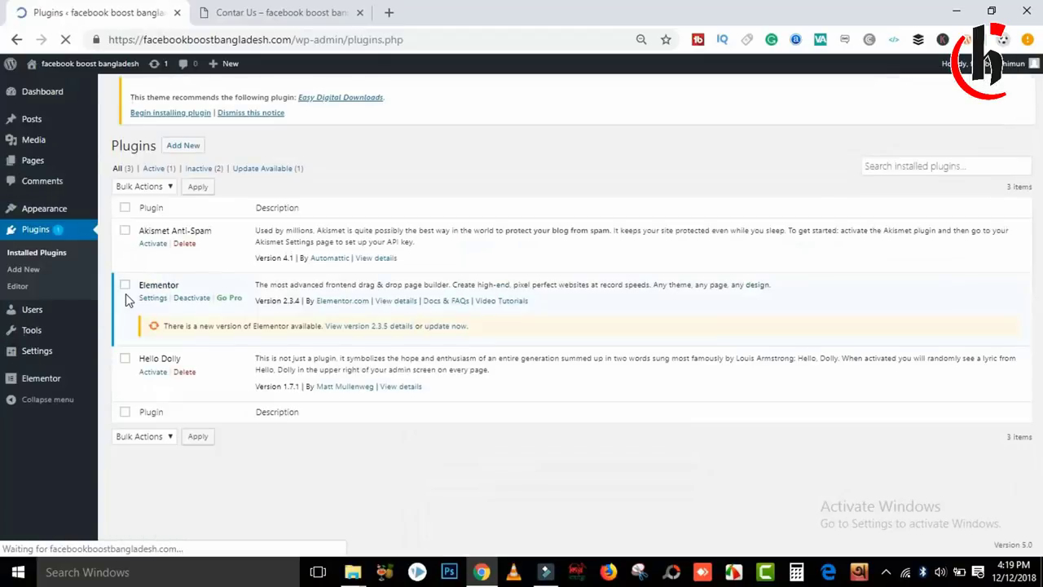
left_click(184, 95)
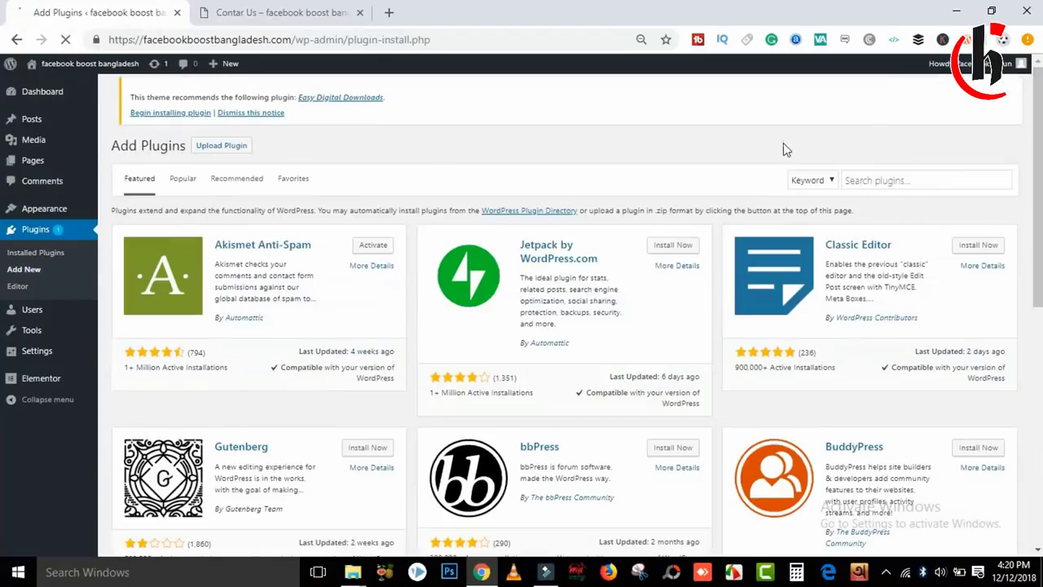
left_click(868, 179)
type("conta")
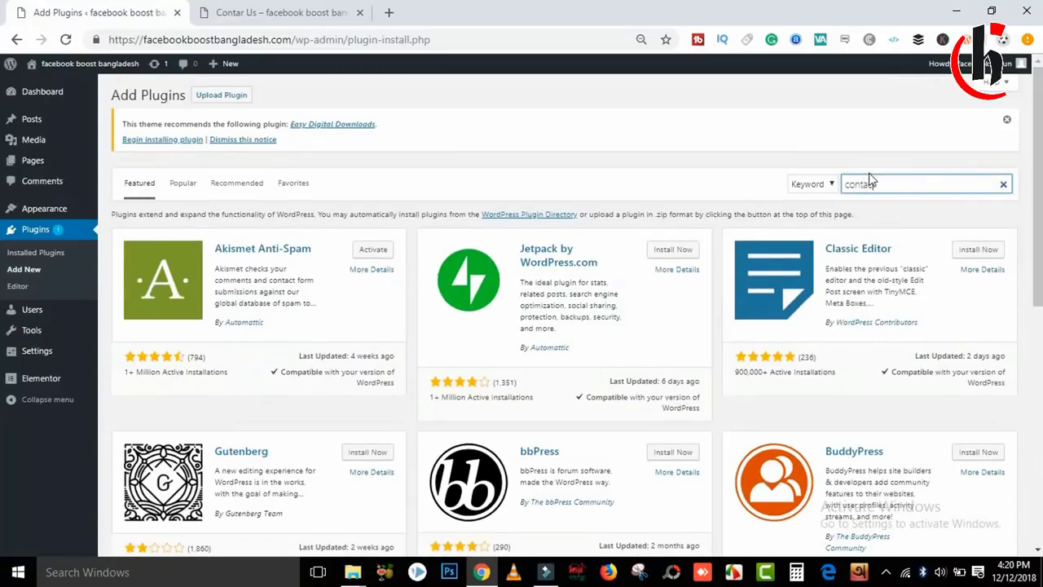
type("ct 7")
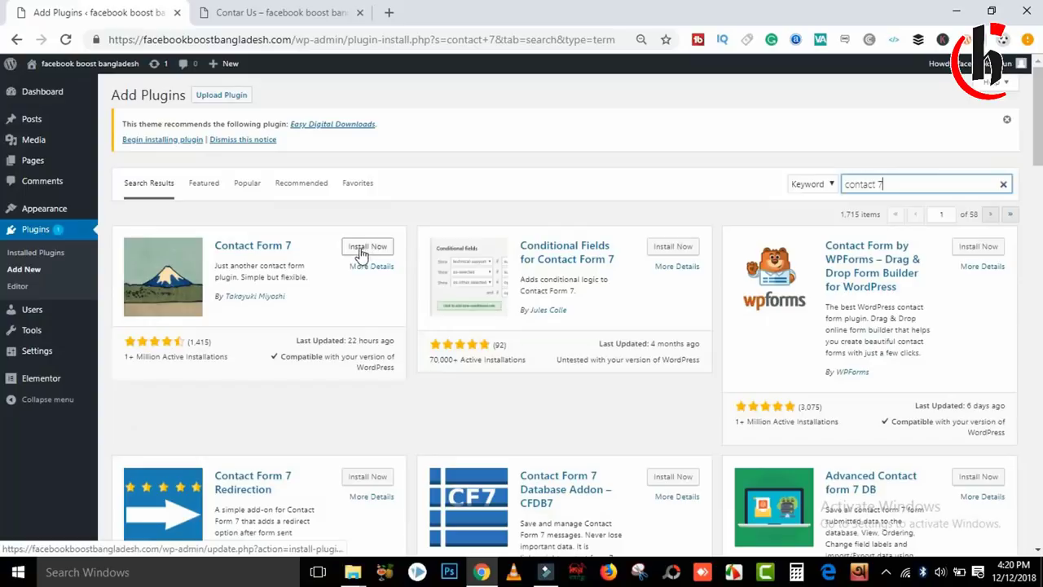
left_click(378, 248)
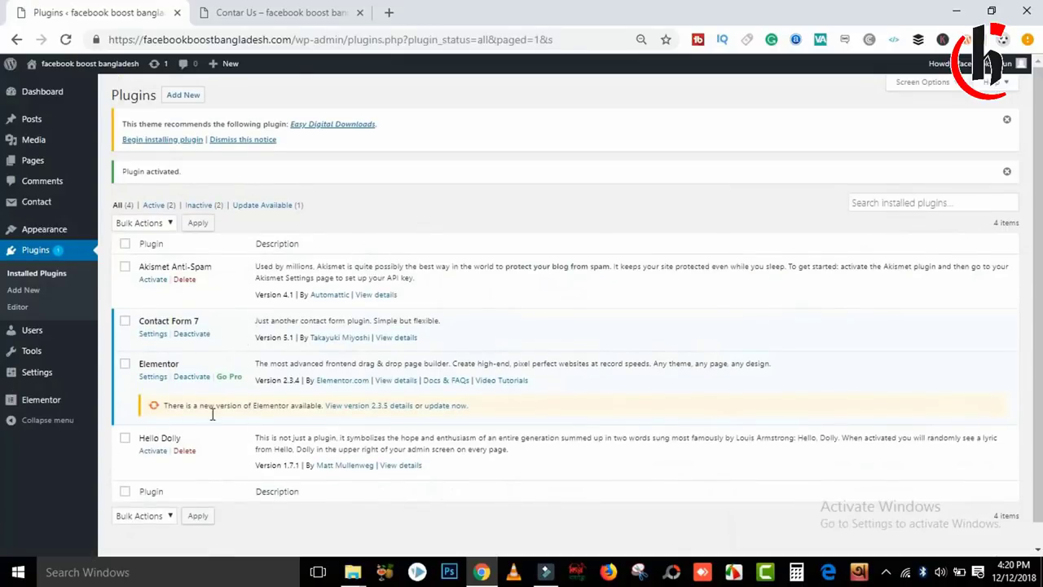
Delete the Hello Dolly and Akismet Anti-Spam plugins.
left_click(186, 451)
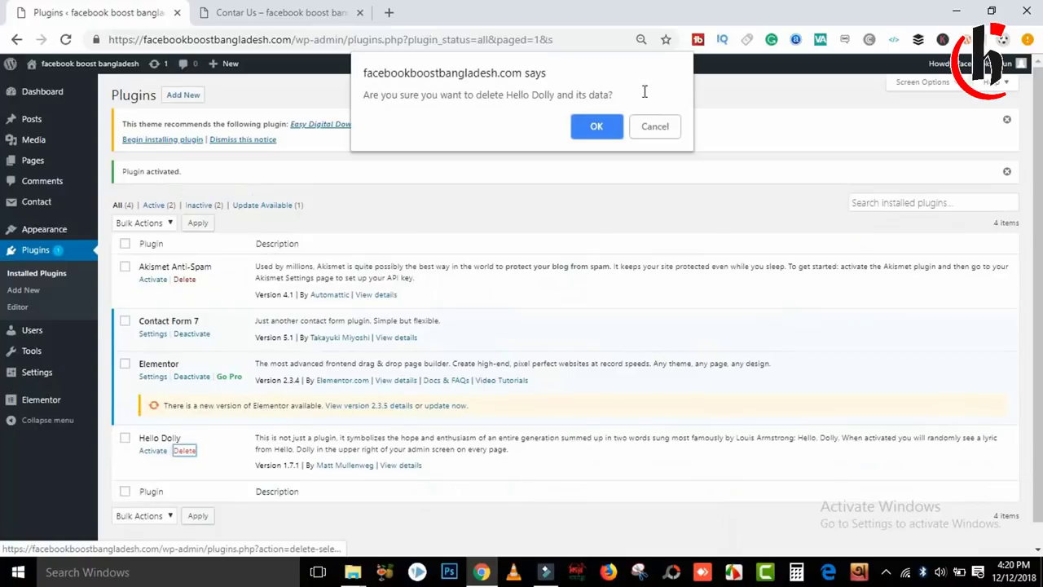
left_click(599, 126)
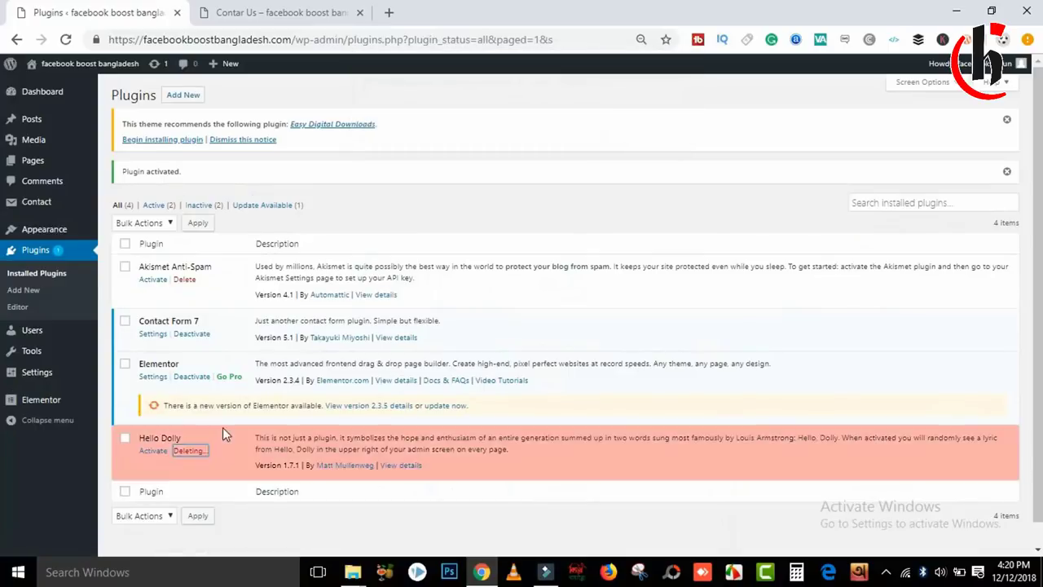
left_click(186, 279)
left_click(597, 140)
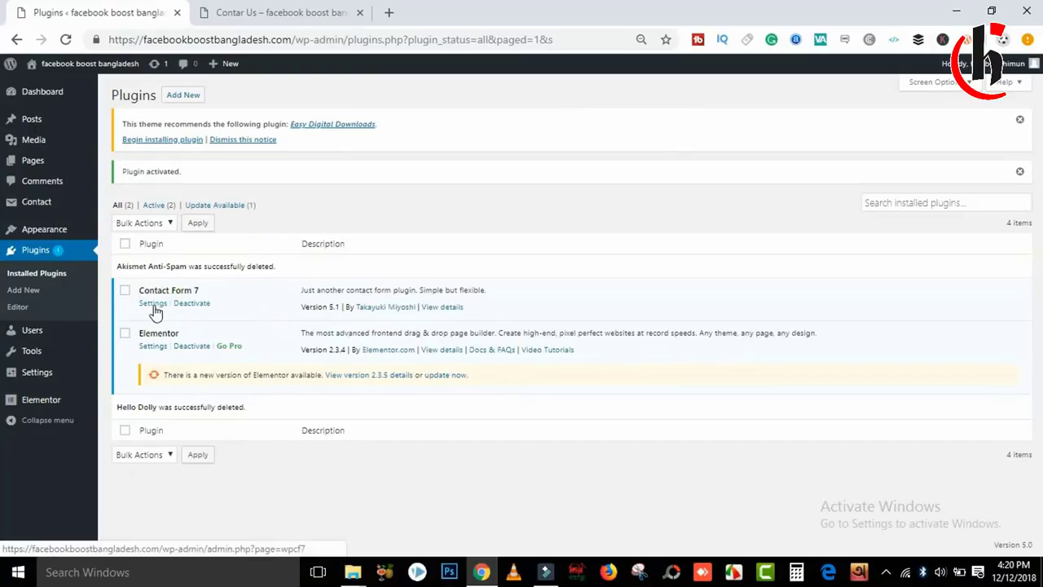
Open Contact form 1 for editing and show its Mail settings.
left_click(154, 305)
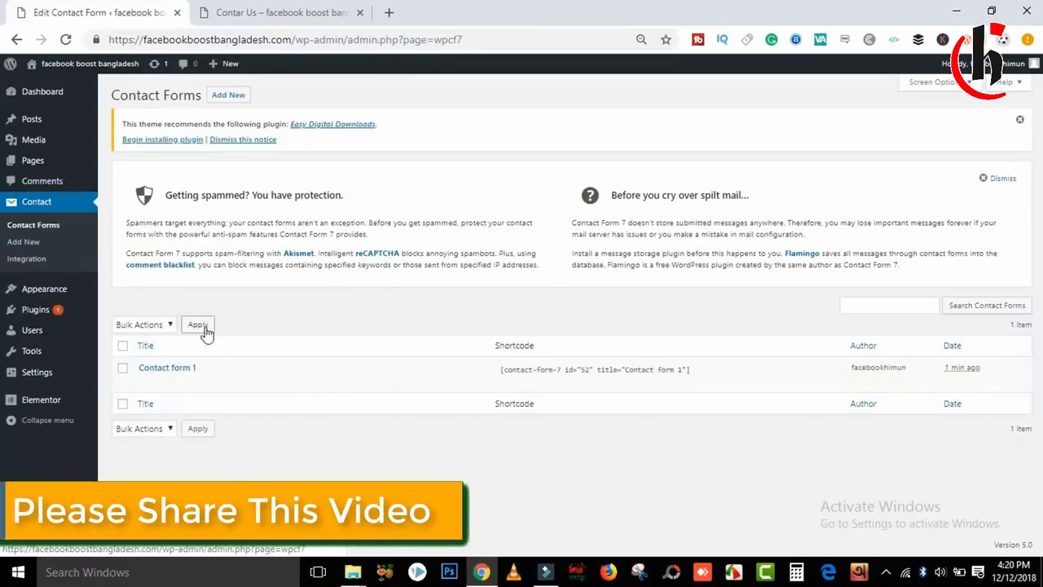
left_click(145, 380)
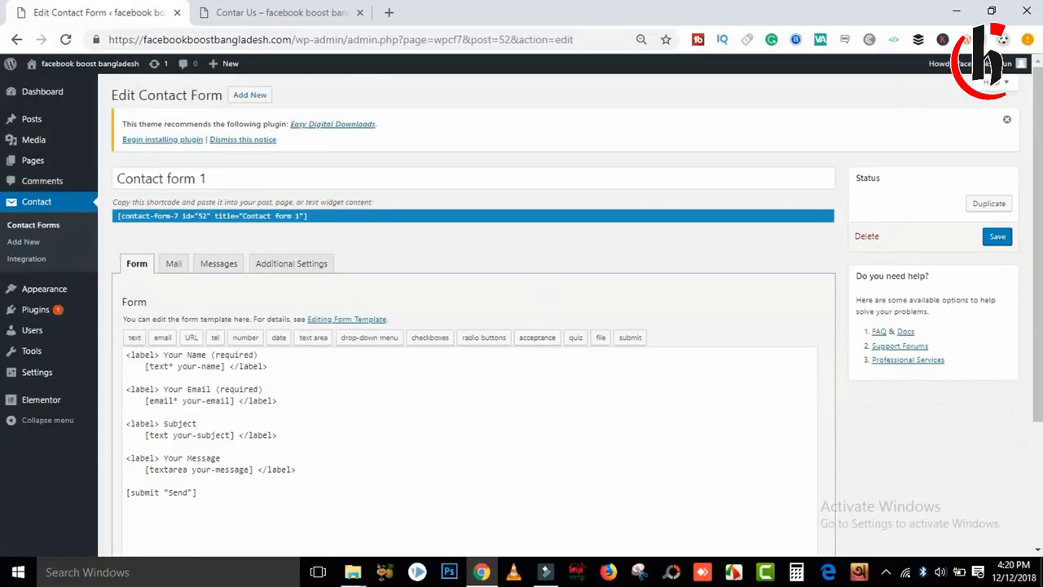
scroll(312, 277, "down", 2)
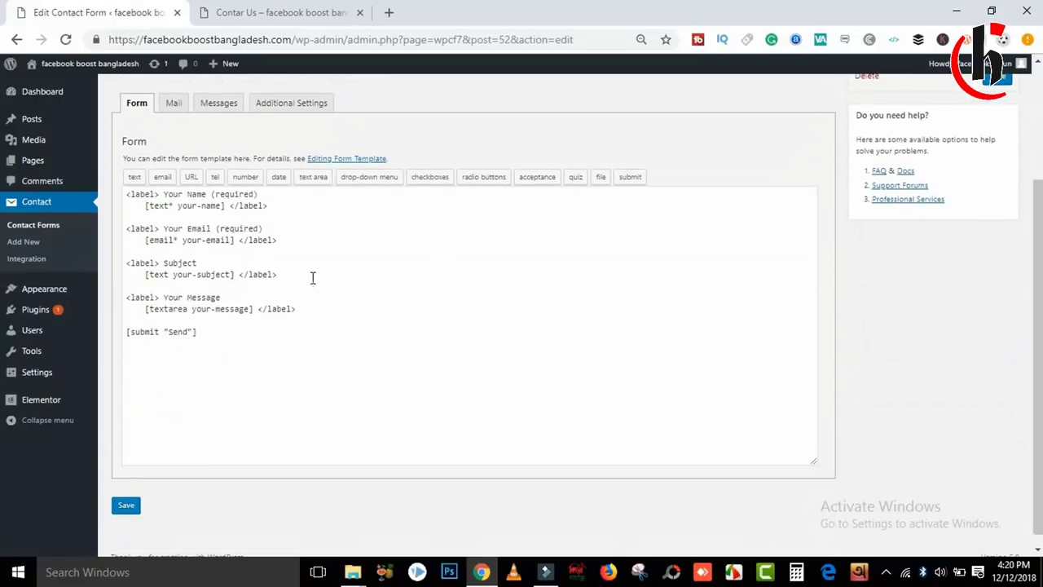
left_click(171, 105)
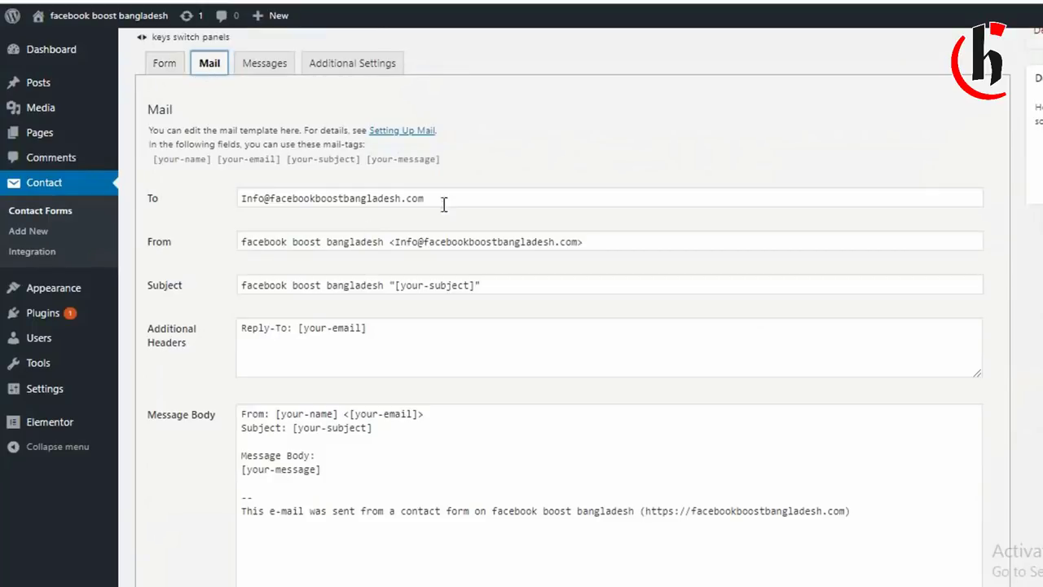
Replace the Mail To recipient with the owner's Gmail address, correcting the typos.
left_click_drag(460, 201, 223, 201)
left_click(226, 204)
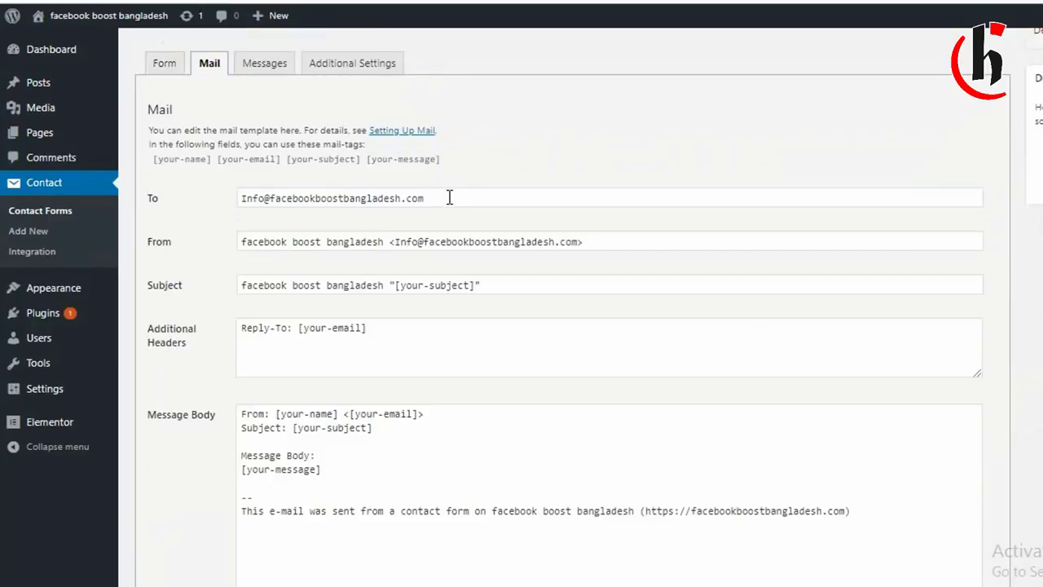
left_click_drag(438, 197, 236, 212)
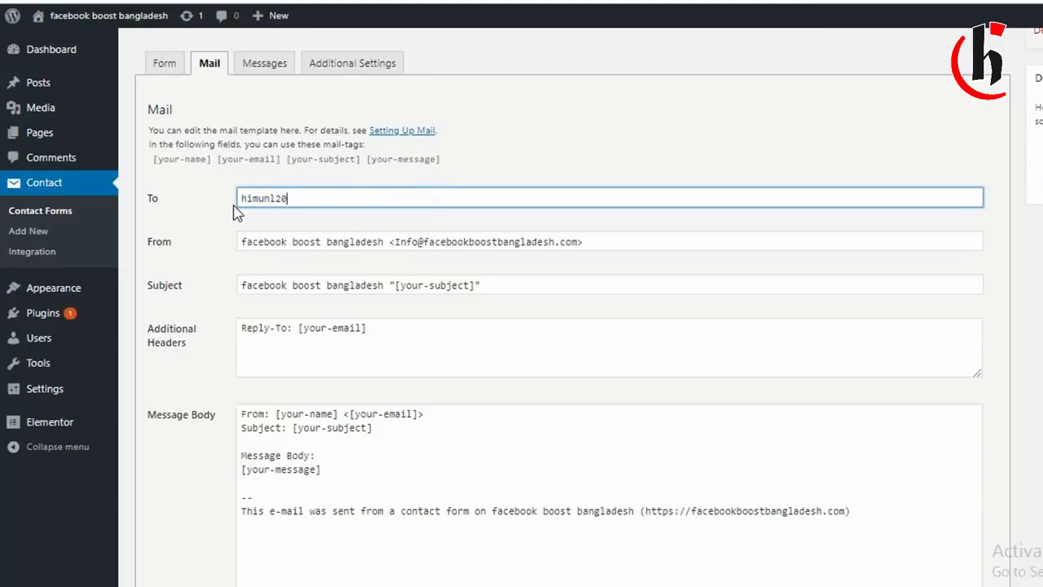
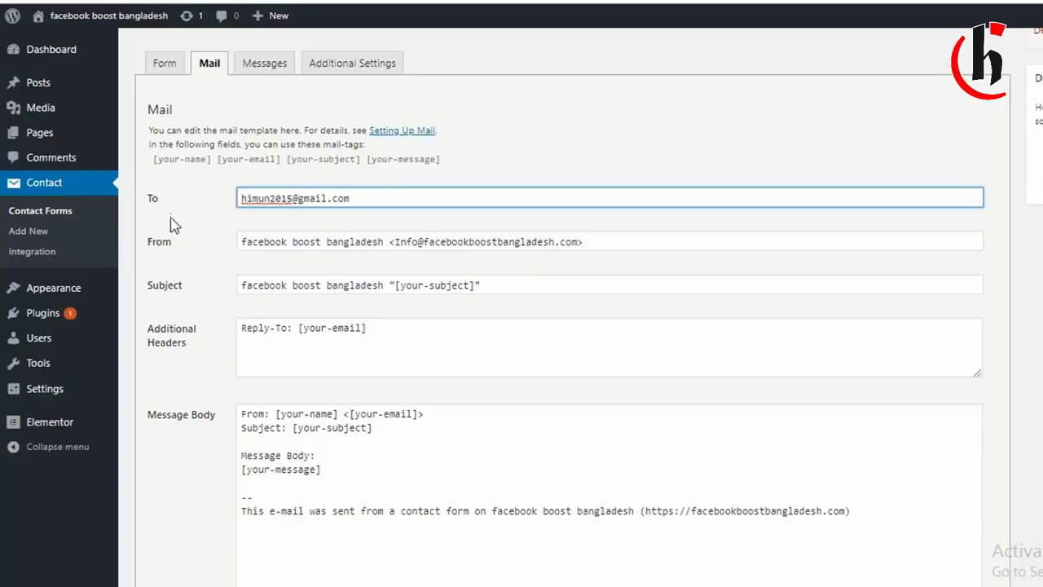
left_click_drag(361, 201, 232, 205)
left_click(216, 217)
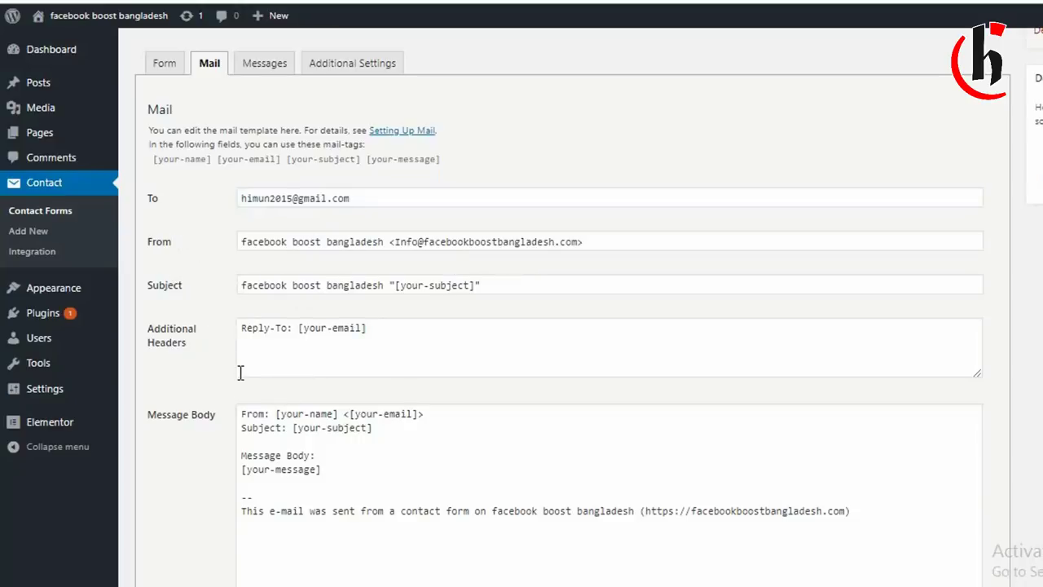
left_click(264, 64)
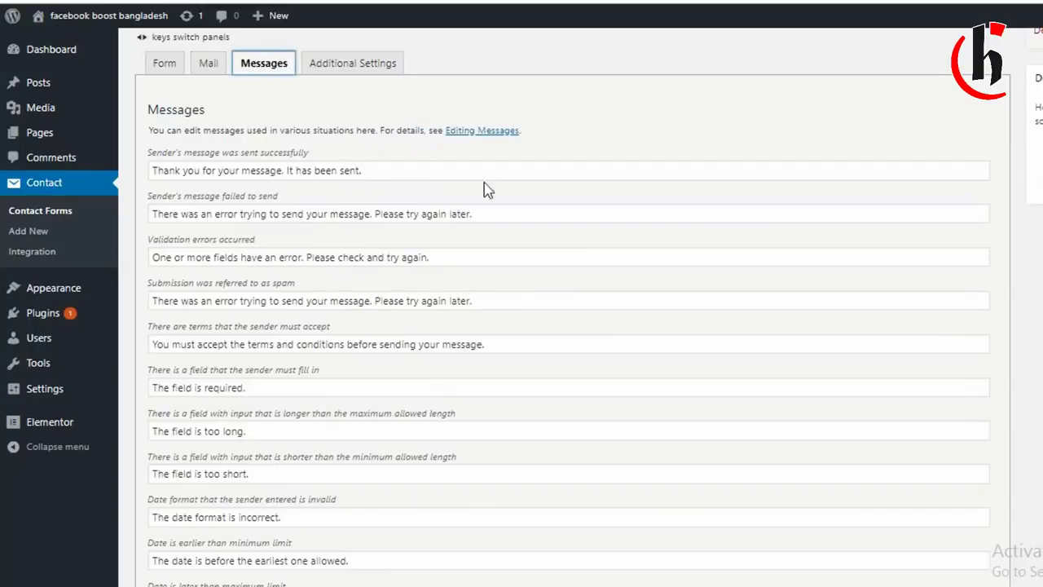
Paste 'আপনার ইমেইলটি চলে গেছে ধন্যবাদ' over the sent-successfully message text.
left_click(164, 63)
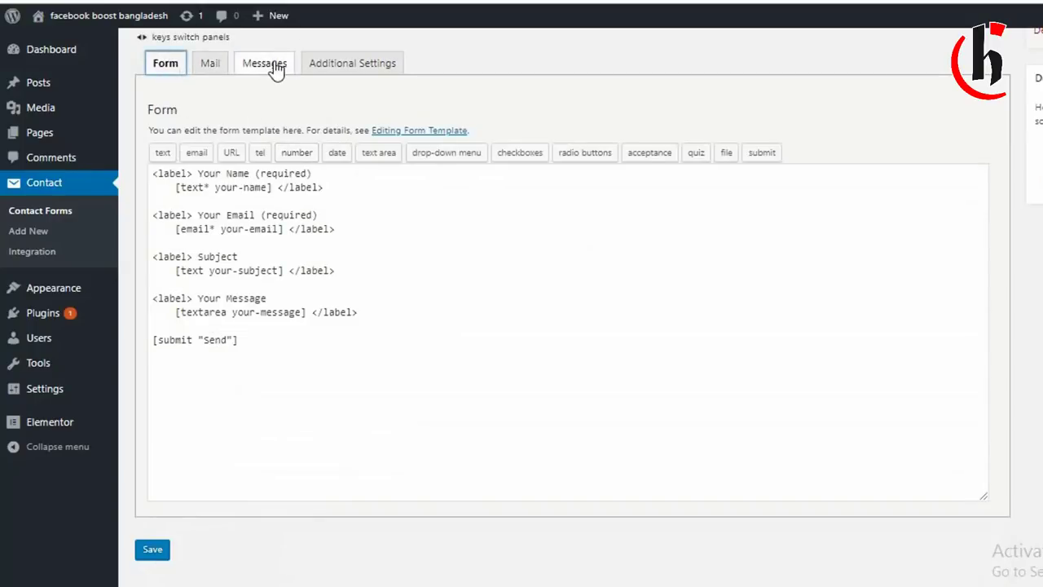
left_click(263, 63)
left_click_drag(385, 173, 152, 176)
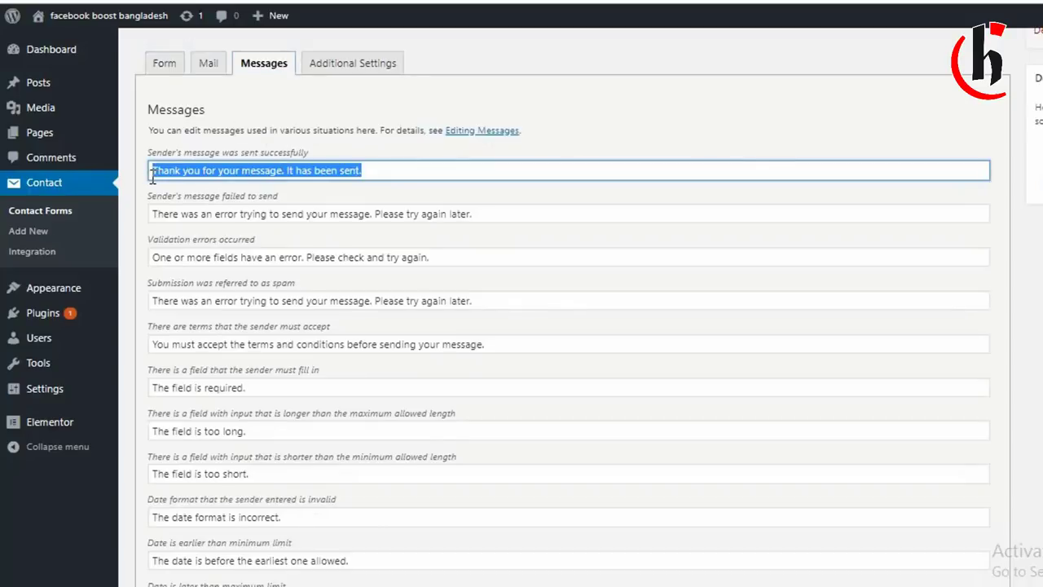
left_click(386, 171)
left_click_drag(402, 171, 149, 185)
left_click(370, 171)
left_click_drag(389, 170, 136, 194)
type("আপনার ইমেইলটি চলে গেছে ধন")
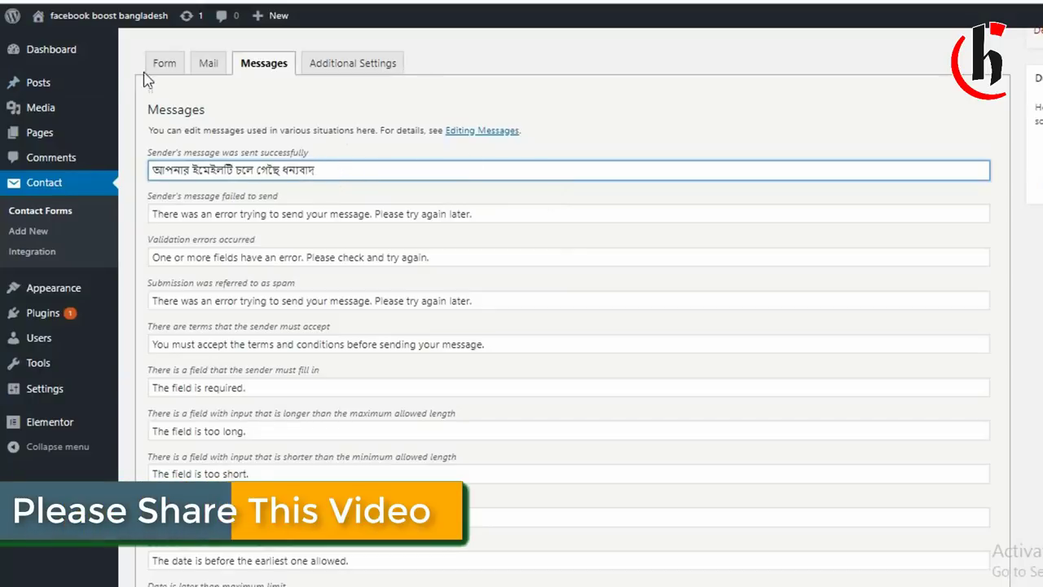
left_click(363, 65)
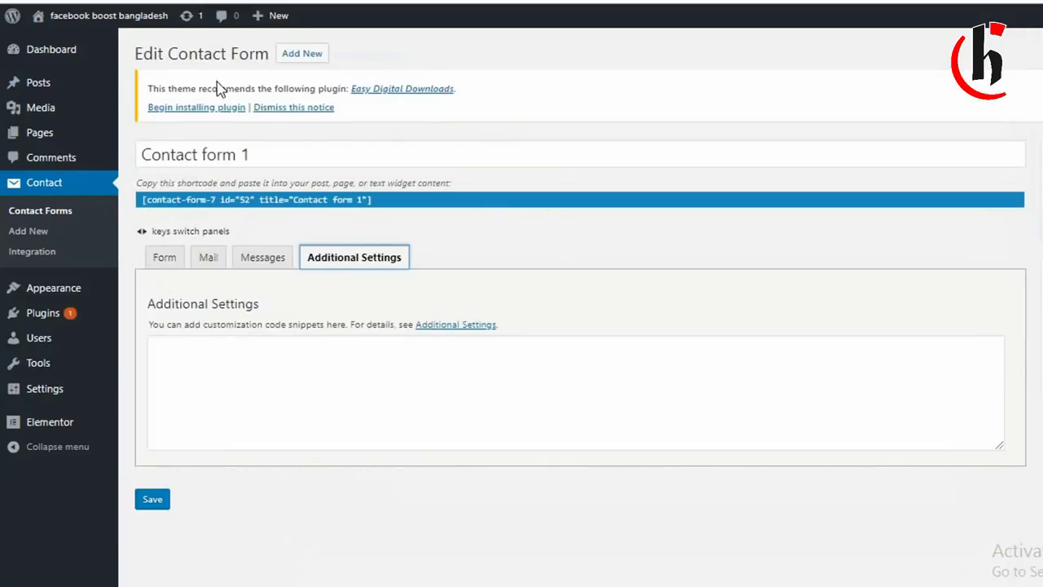
Relabel Your Name as 'আপনার নাম' and Your Email as 'আপনার ইমেইল' in the form template.
left_click(181, 259)
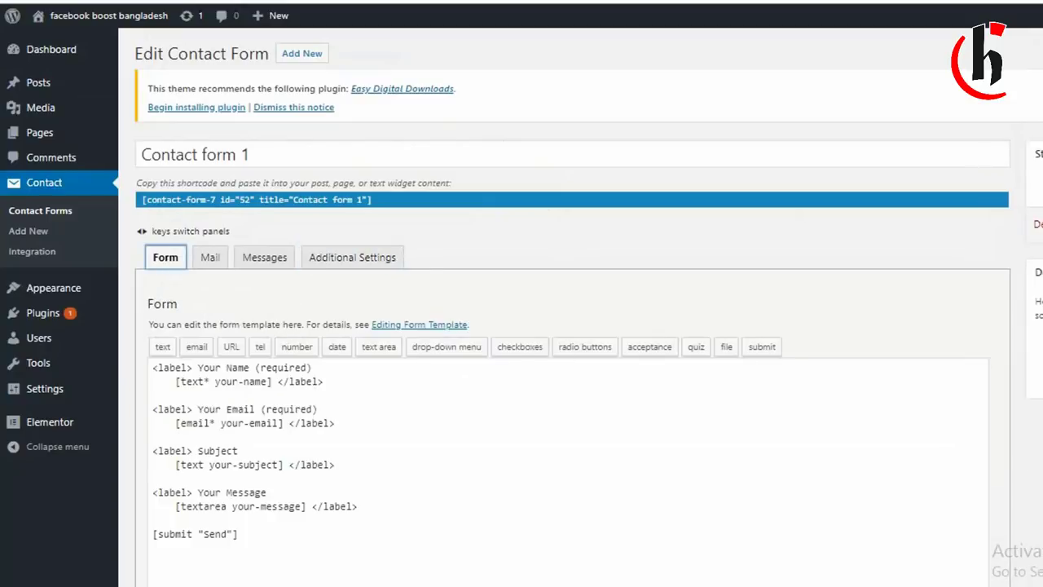
scroll(570, 326, "down", 3)
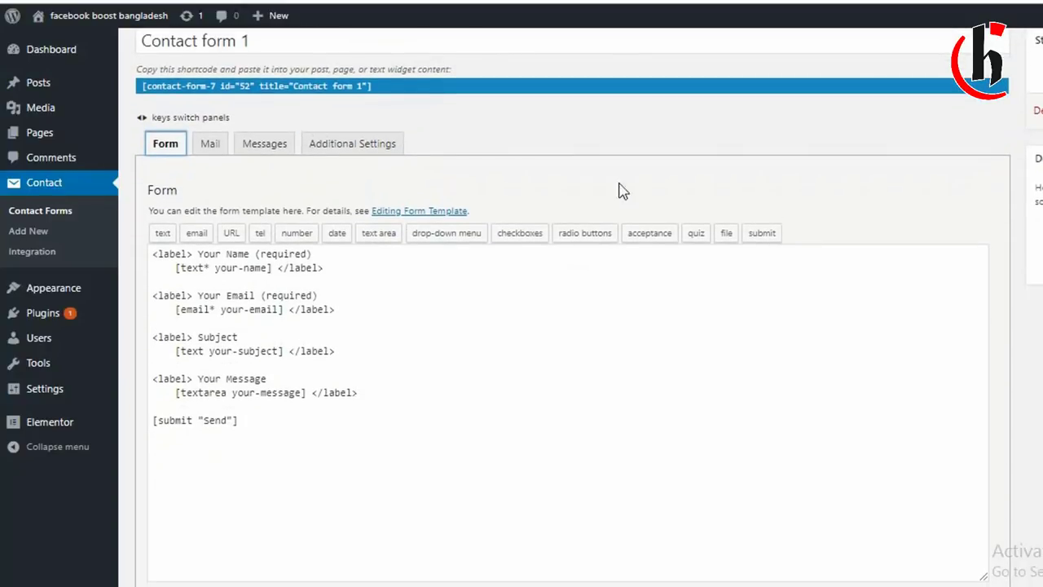
left_click(255, 253)
left_click_drag(249, 253, 199, 253)
type("আপনার ")
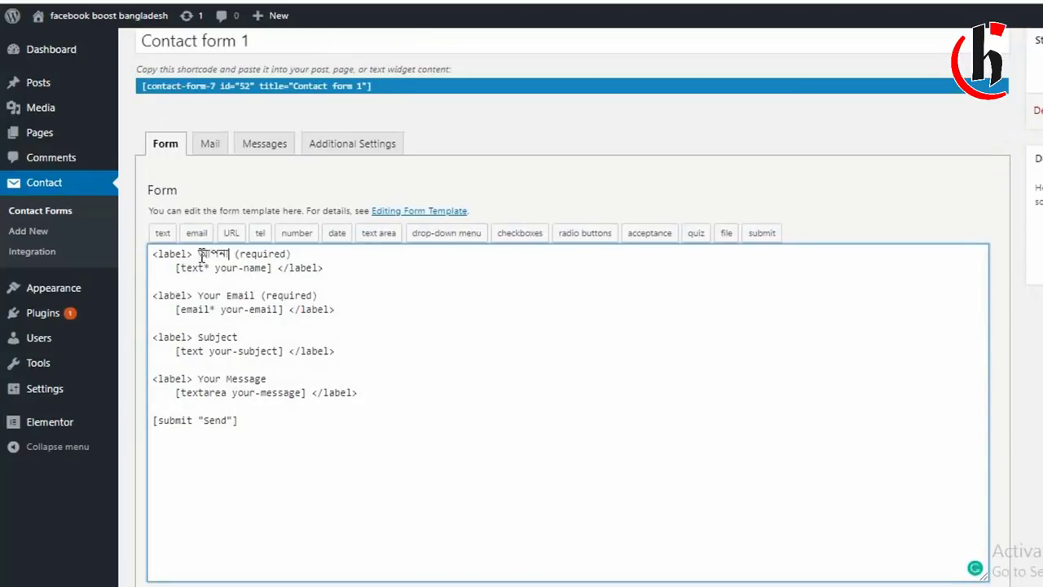
type("নাম")
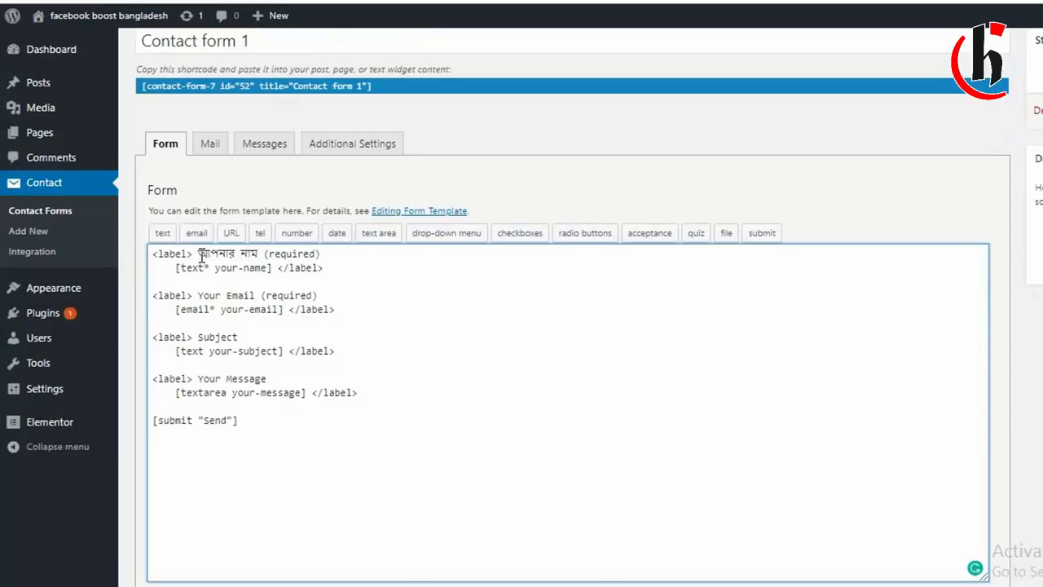
left_click_drag(259, 298, 200, 299)
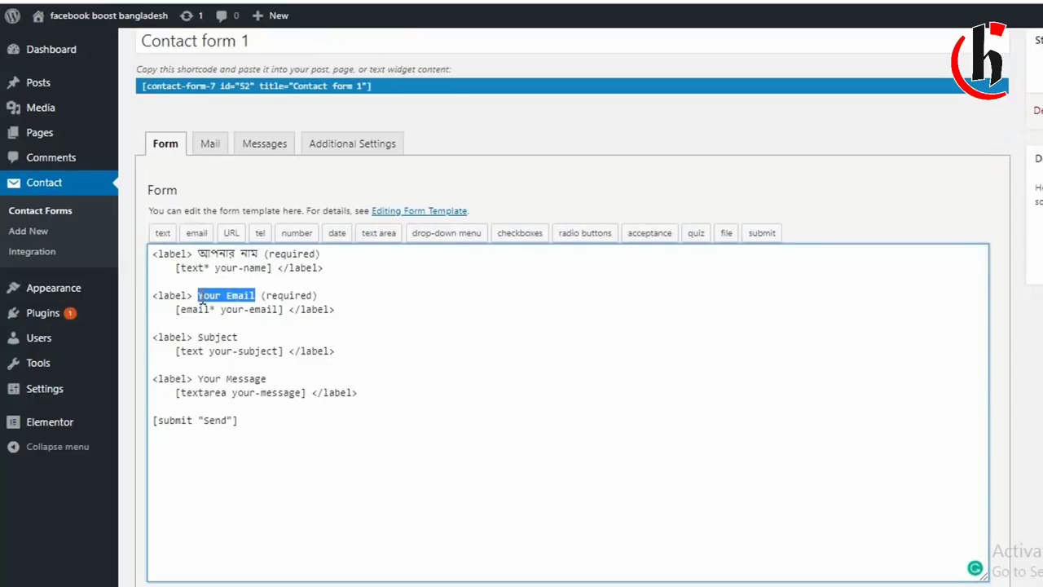
type("আপনার ই")
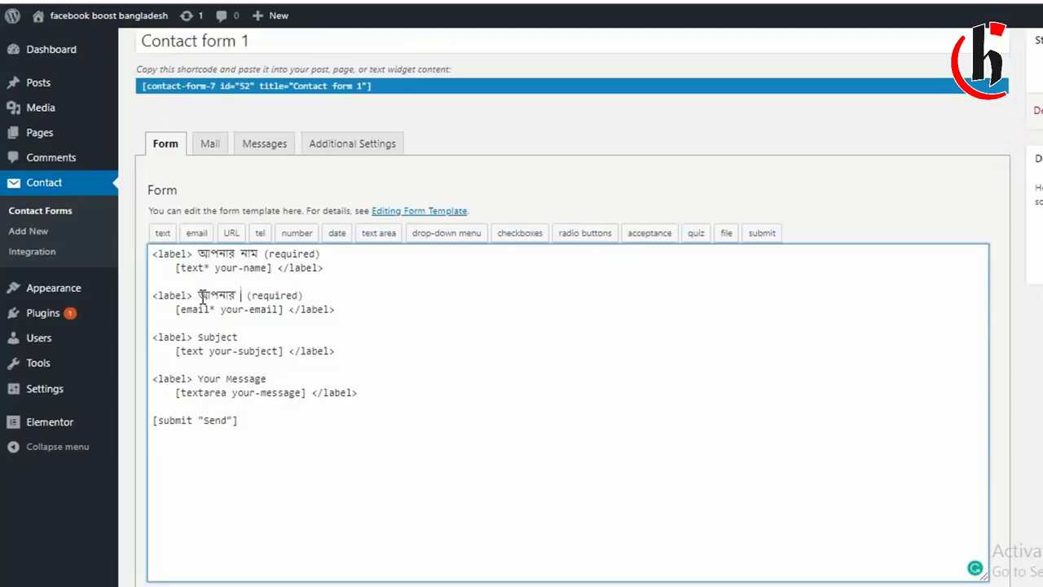
type("মেইল")
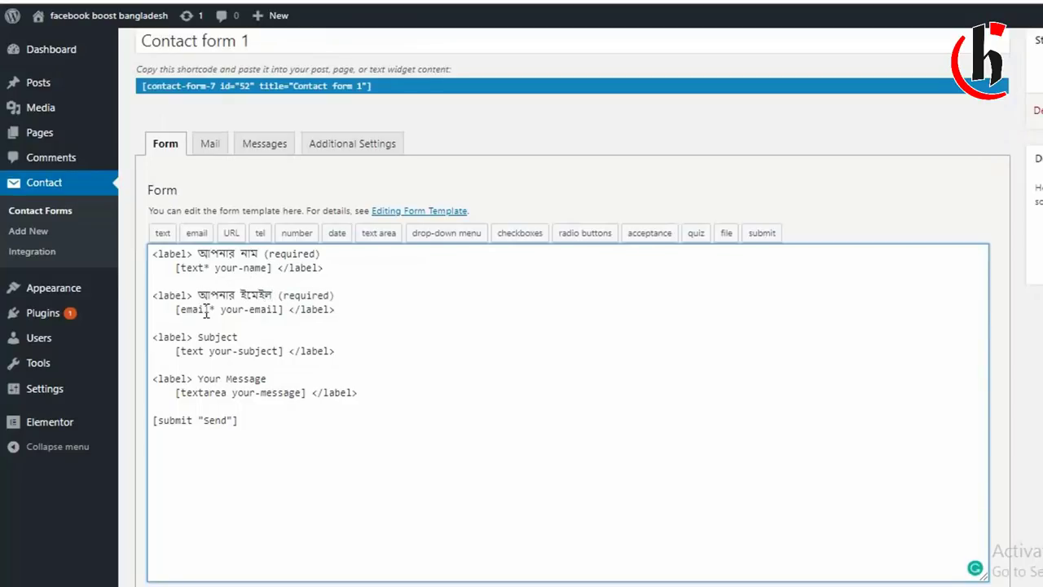
Relabel Your Message as 'মন্তব্য লিখুন' and Subject as 'বিষয়'.
left_click_drag(200, 341, 241, 337)
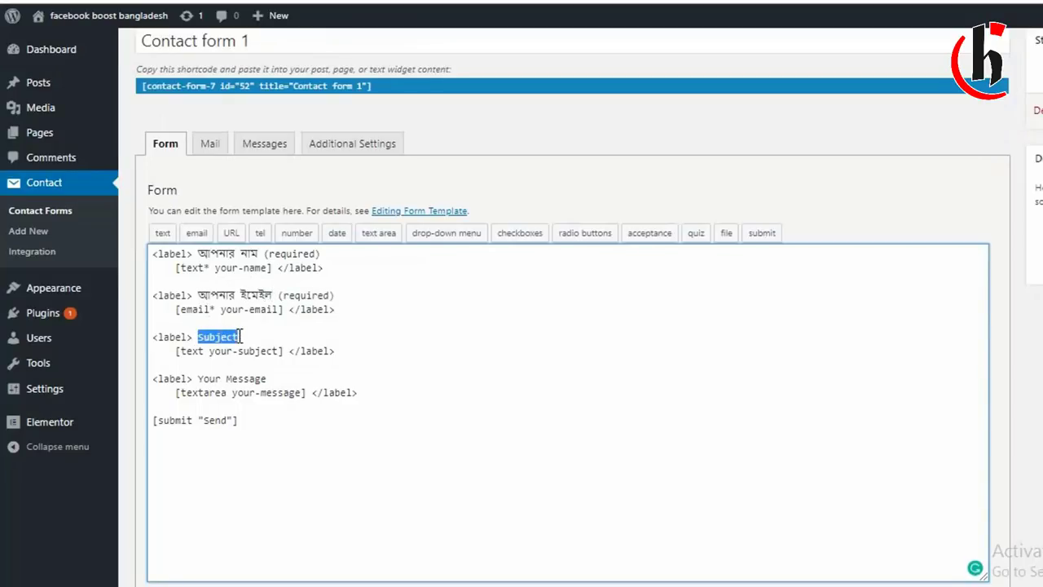
left_click(240, 336)
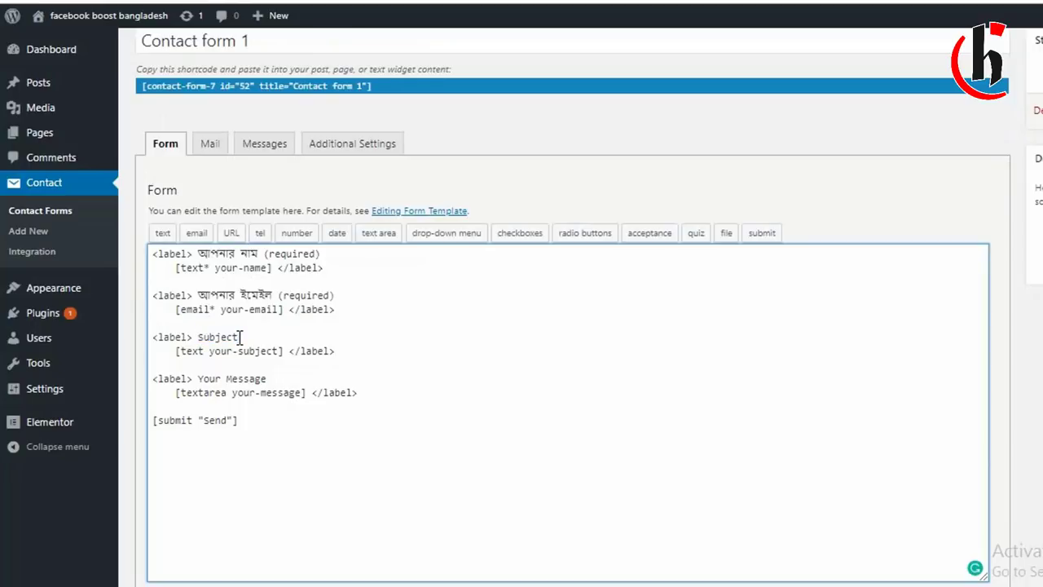
left_click_drag(266, 379, 204, 379)
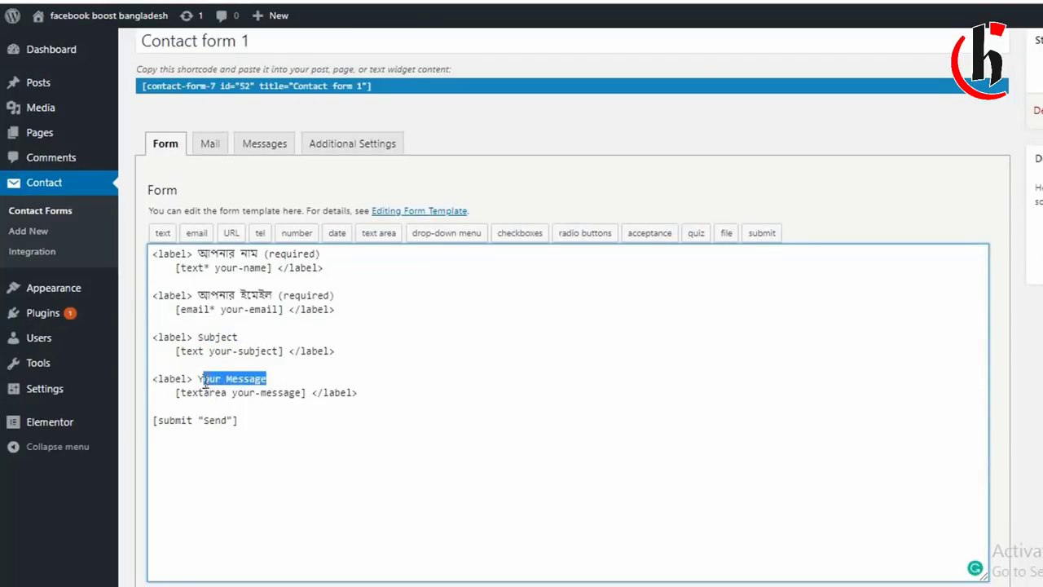
type("মন্তব্য লিখুন")
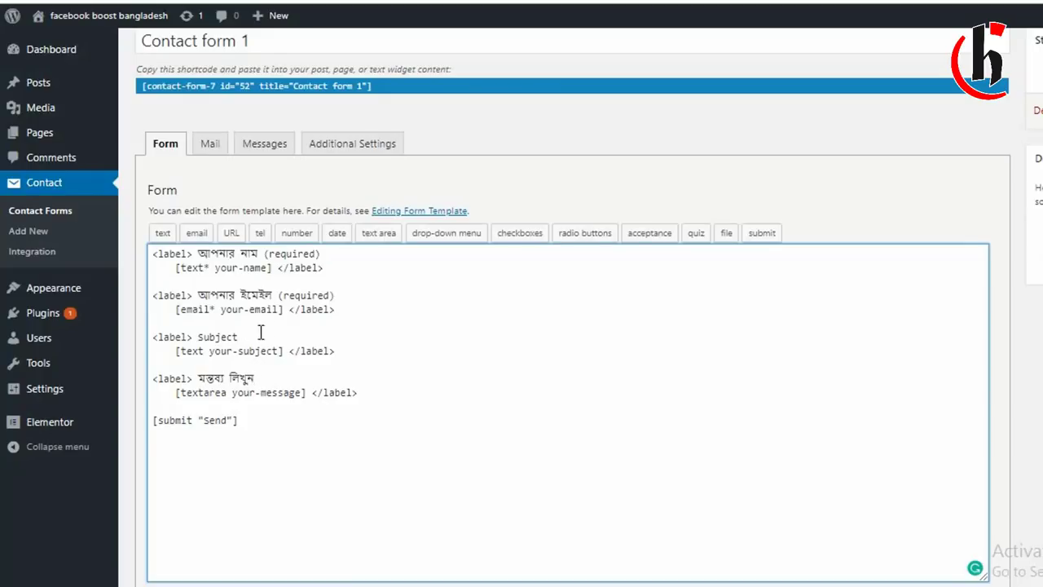
left_click_drag(238, 337, 197, 336)
type("বিষয়")
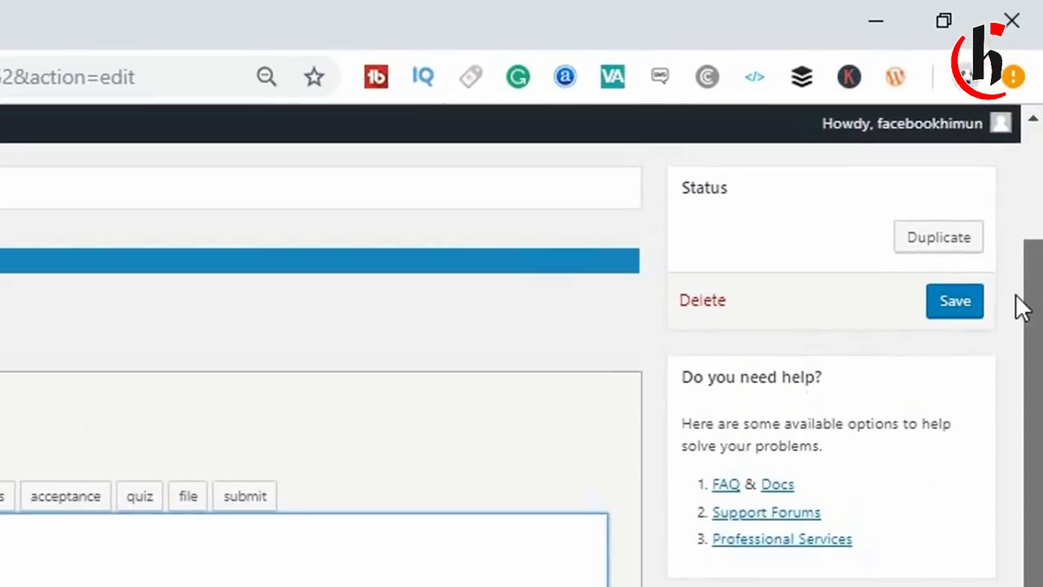
scroll(1018, 303, "down", 1)
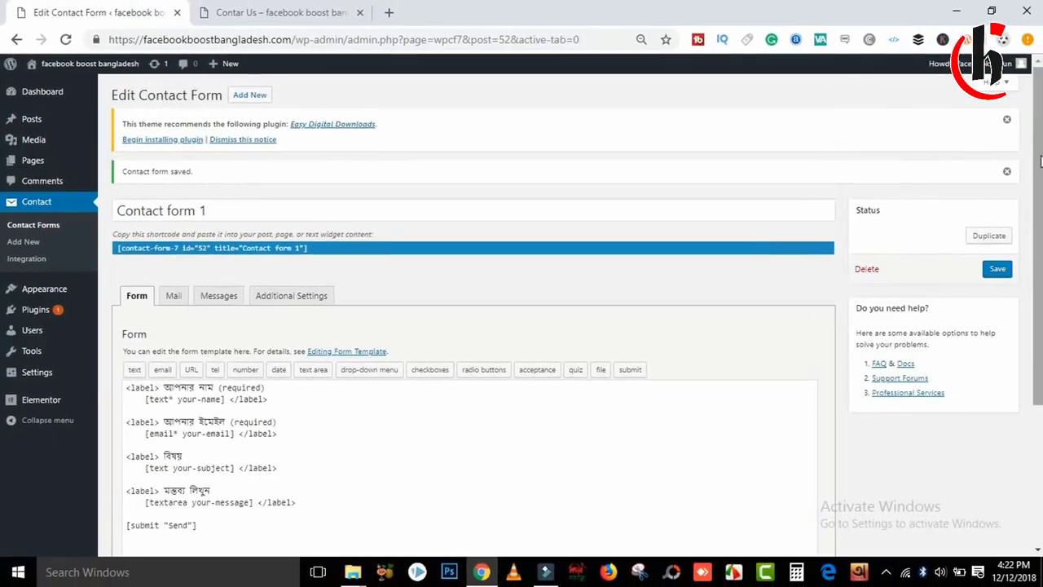
Copy the shortcode [contact-form-7 id="52" title="Contact form 1"] from the Contact Forms list.
scroll(104, 232, "down", 1)
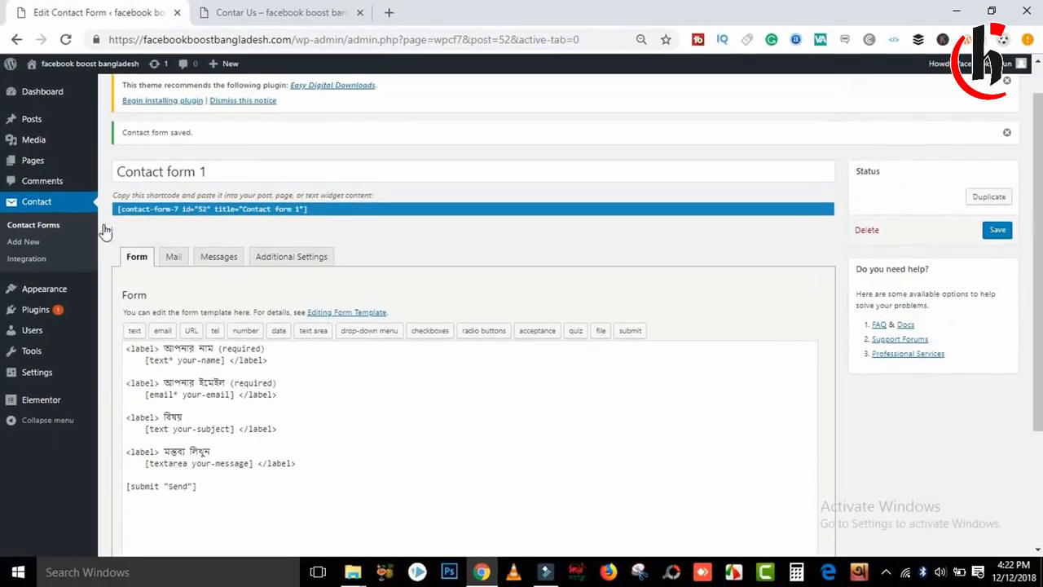
left_click(53, 210)
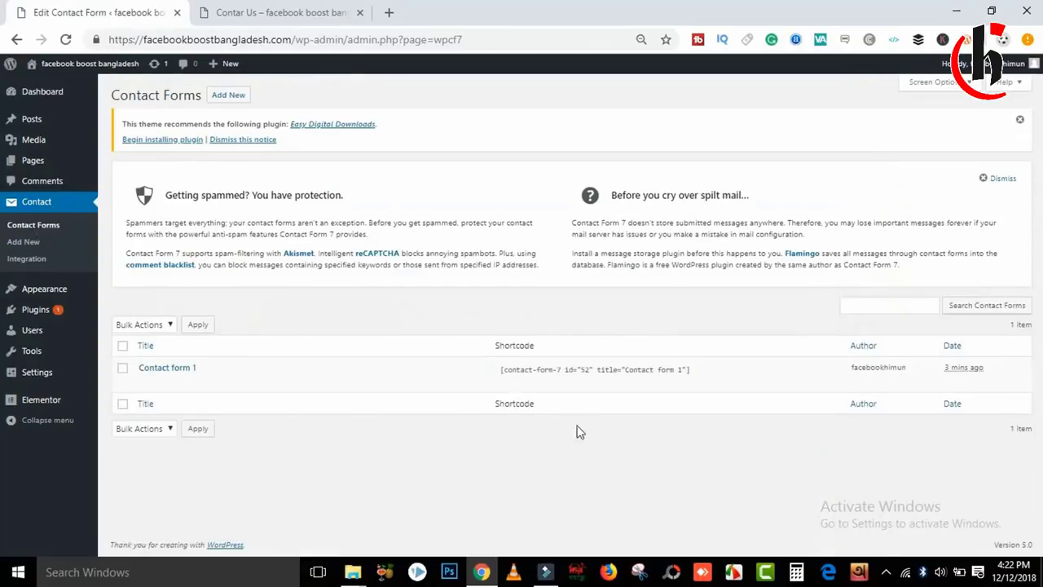
left_click(693, 371)
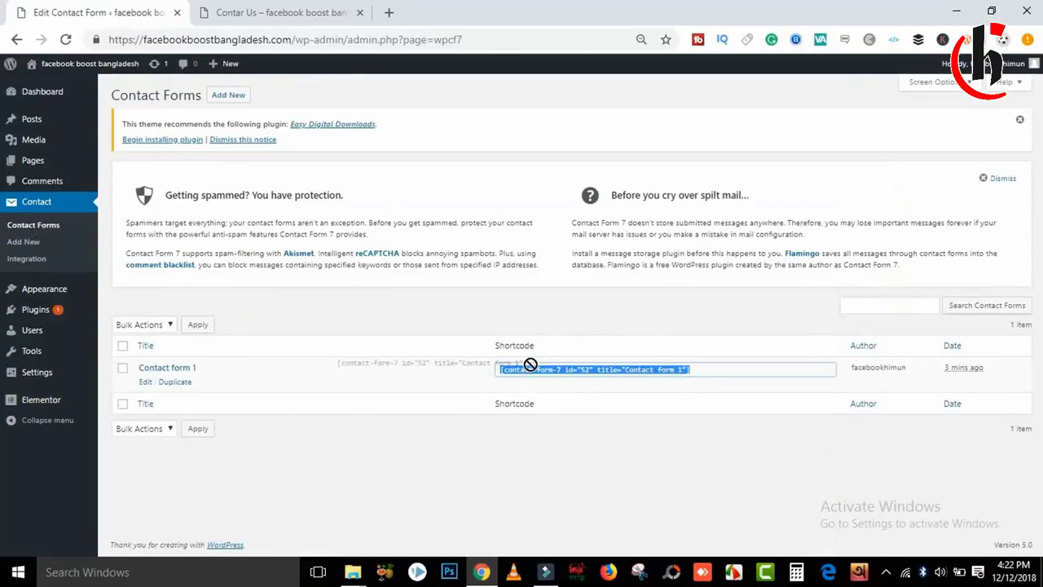
right_click(633, 368)
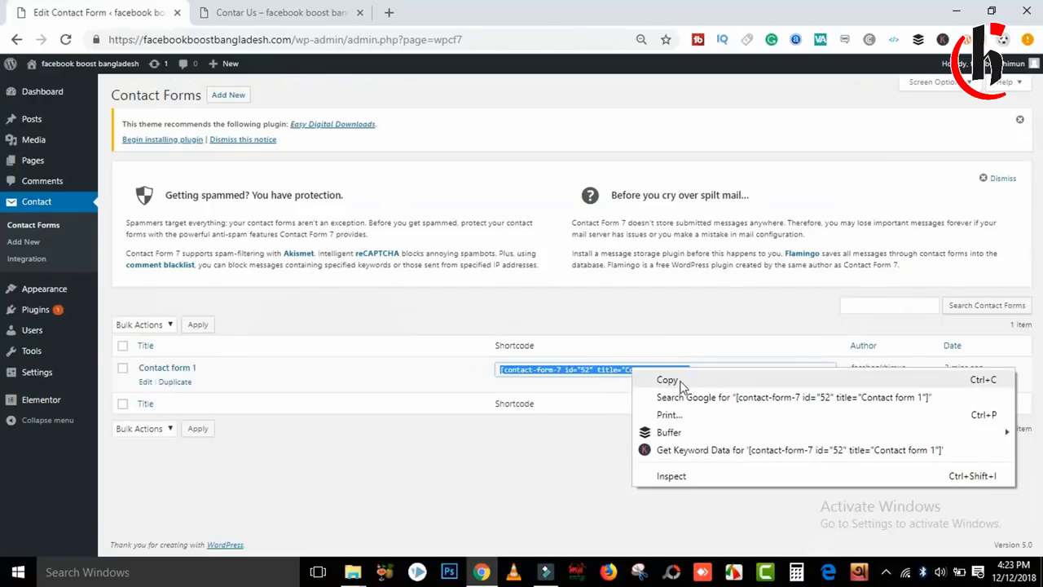
left_click(667, 380)
left_click(622, 356)
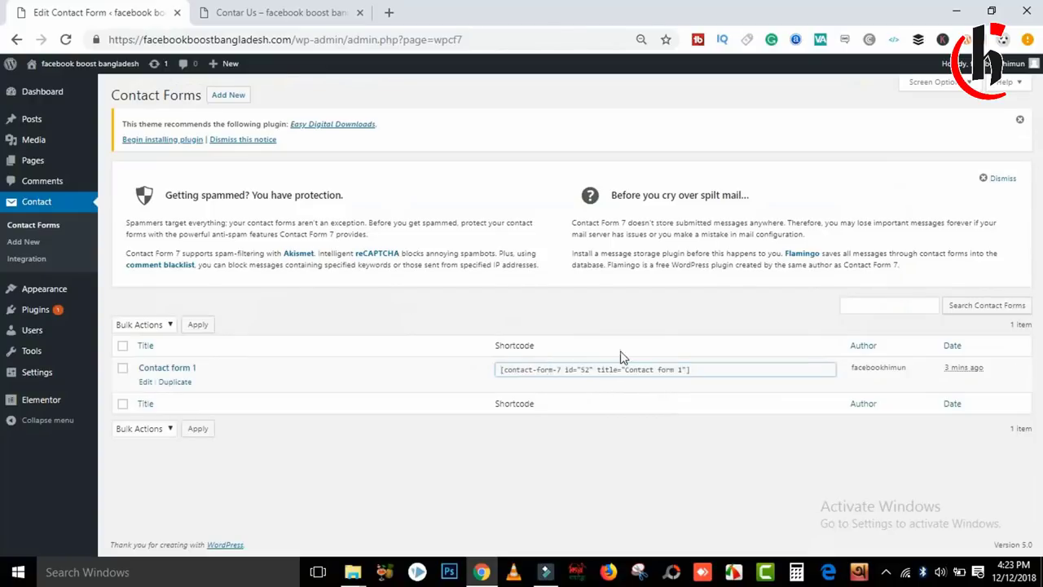
left_click_drag(698, 369, 497, 369)
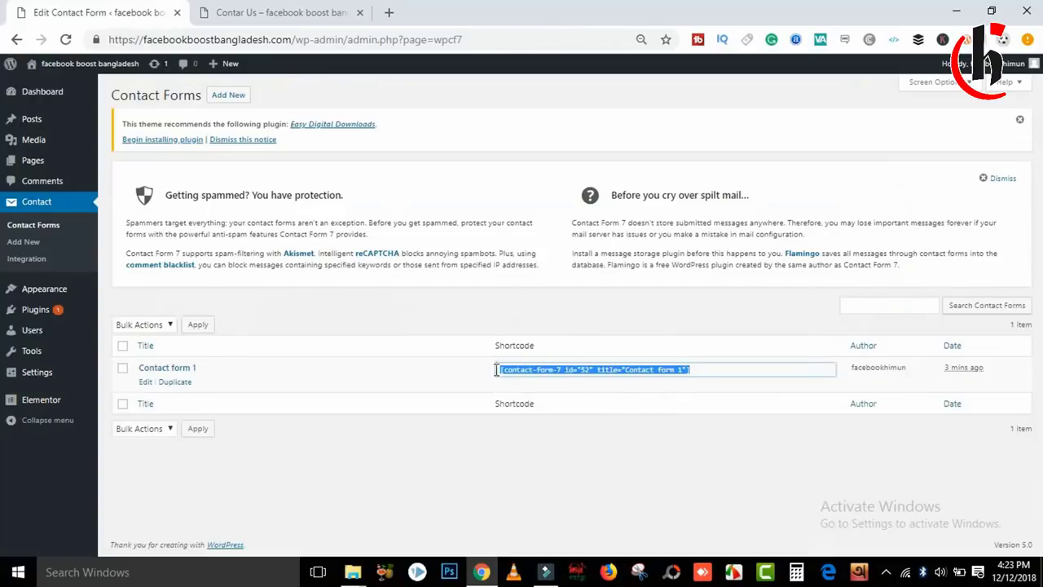
right_click(497, 371)
left_click(531, 382)
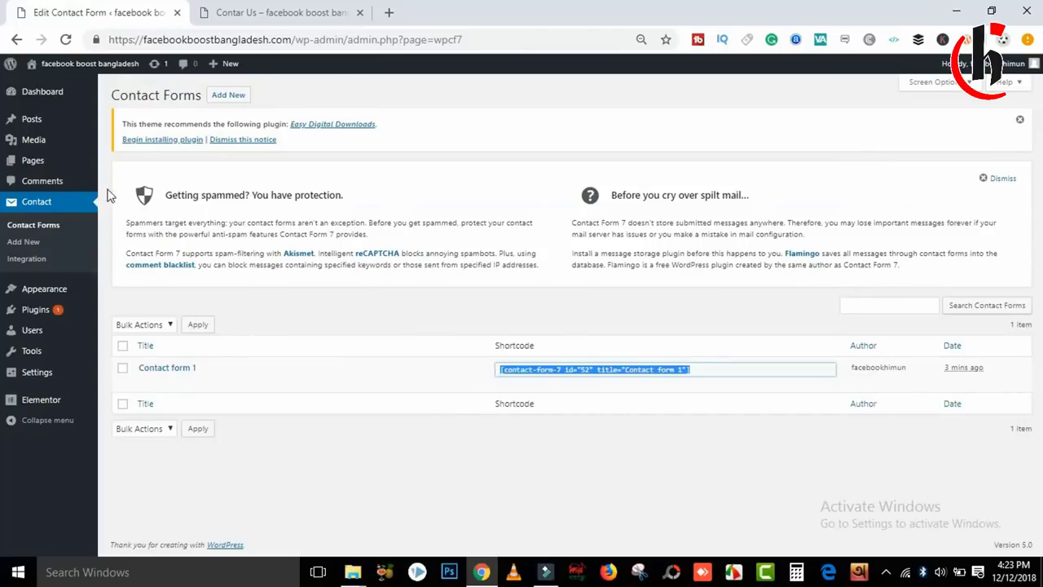
Update the Contar Us page with the shortcode and reload its live page to show the form.
left_click(58, 165)
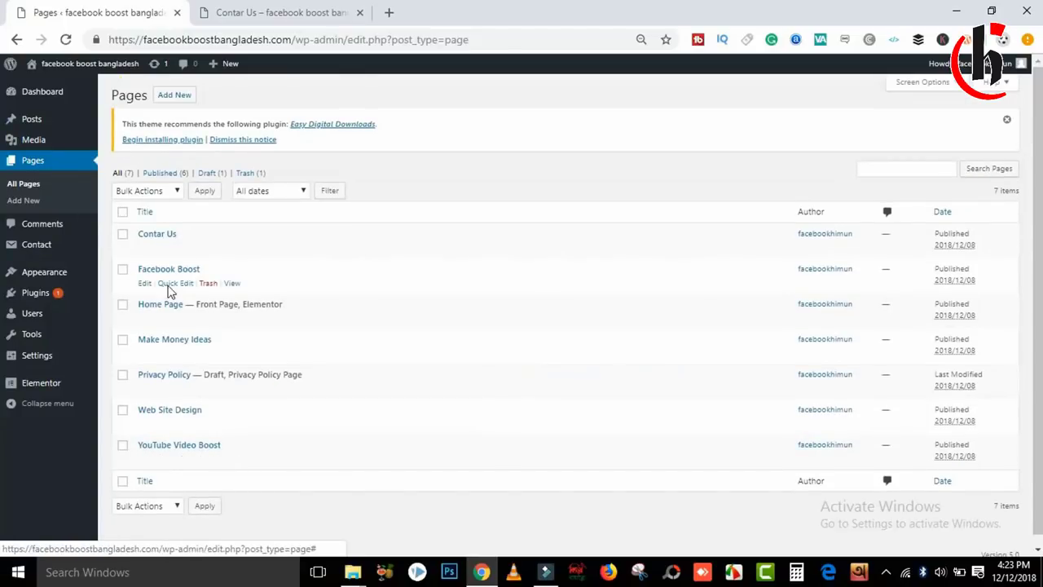
left_click(144, 249)
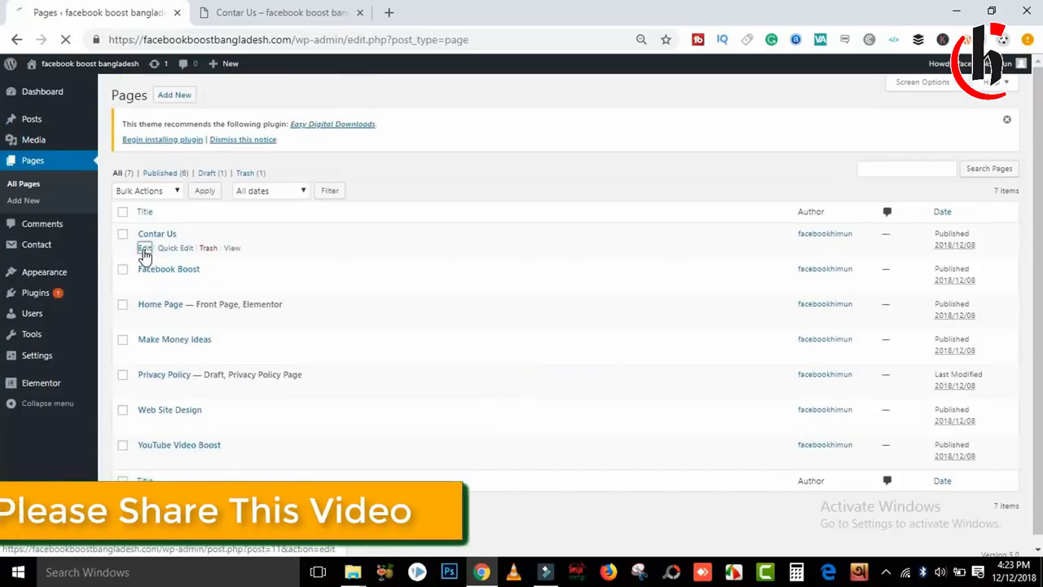
left_click(473, 345)
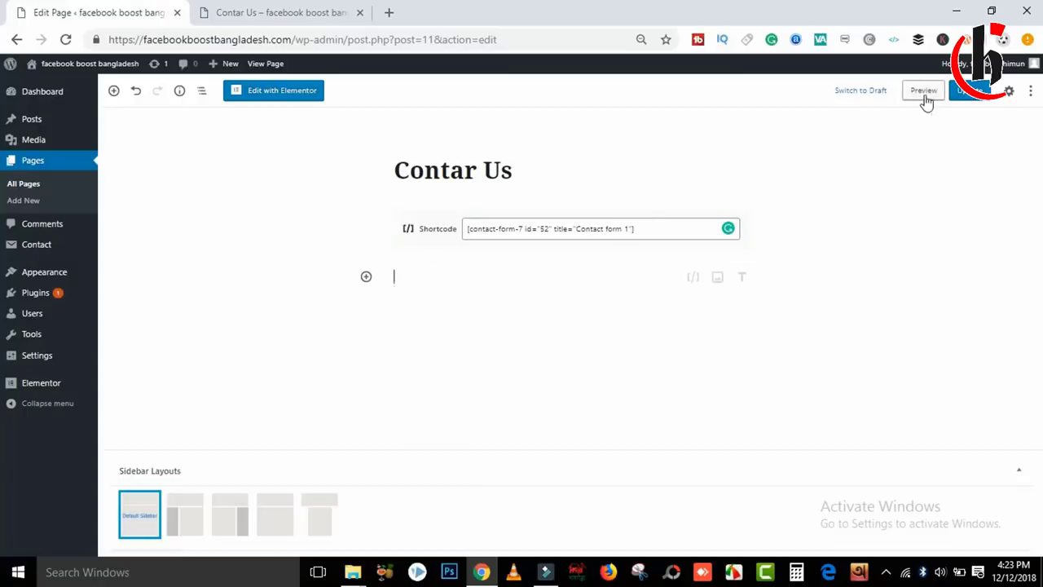
left_click(979, 98)
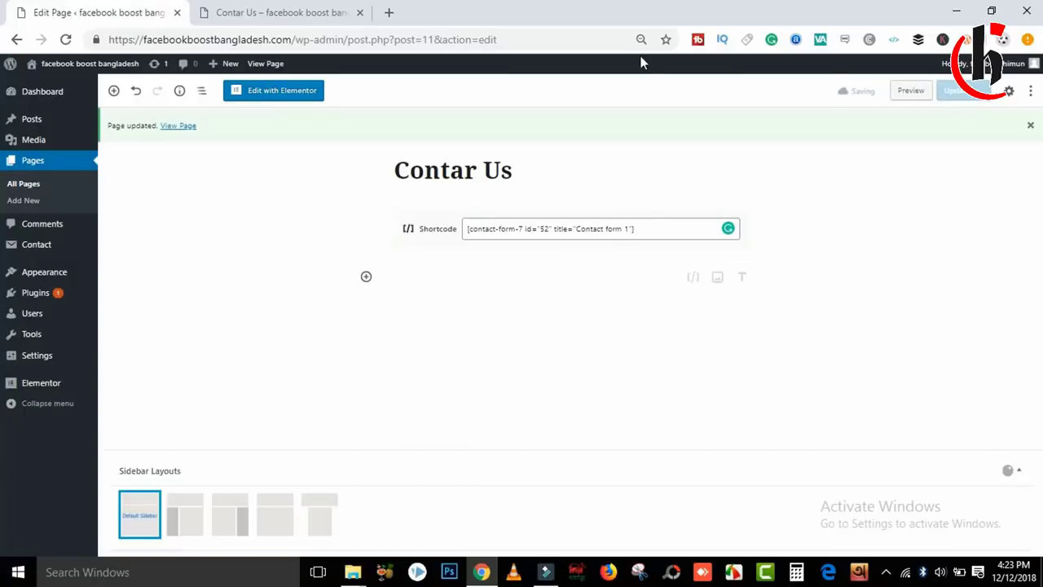
left_click(253, 10)
left_click(66, 39)
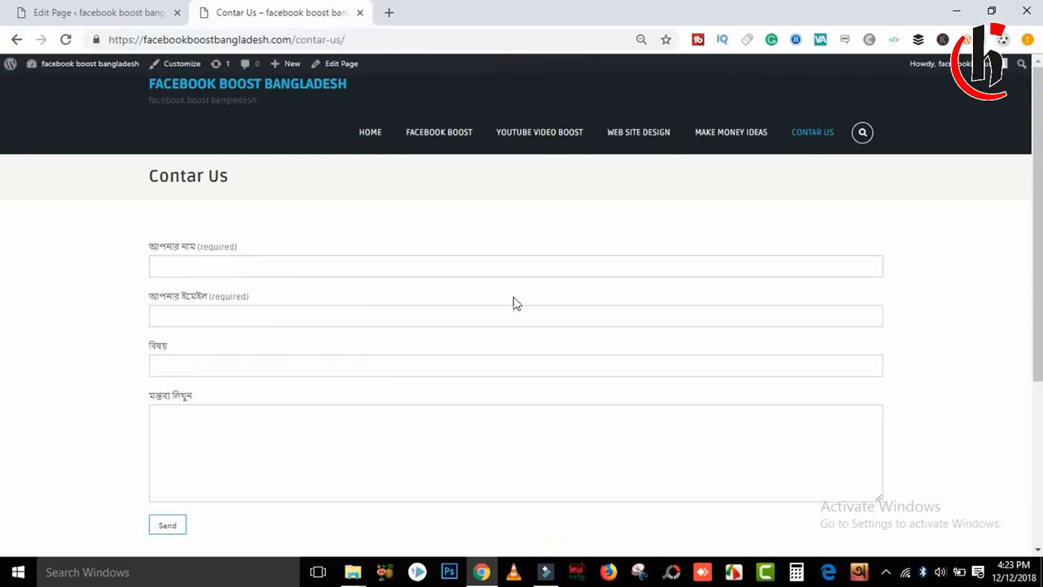
Open the live Contar Us page and fill in the sender's name and e-mail address.
scroll(207, 164, "down", 1)
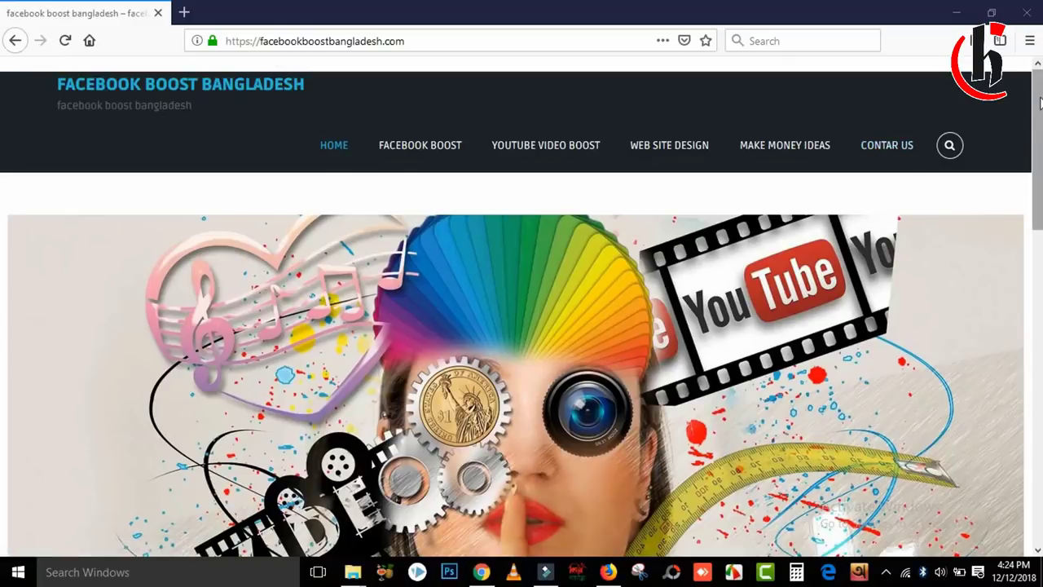
scroll(521, 350, "down", 1)
key("End")
key("Home")
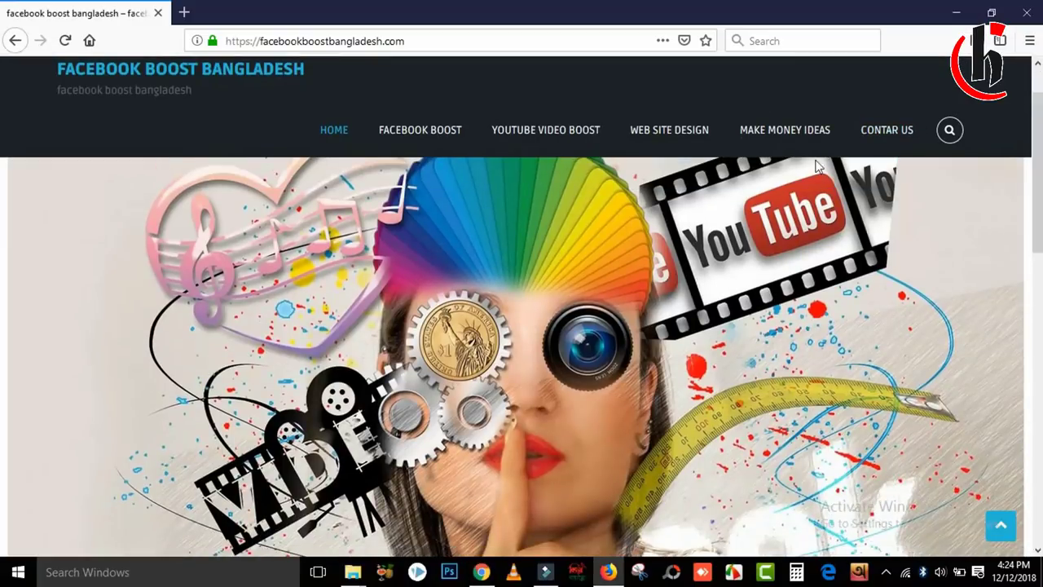
left_click(878, 135)
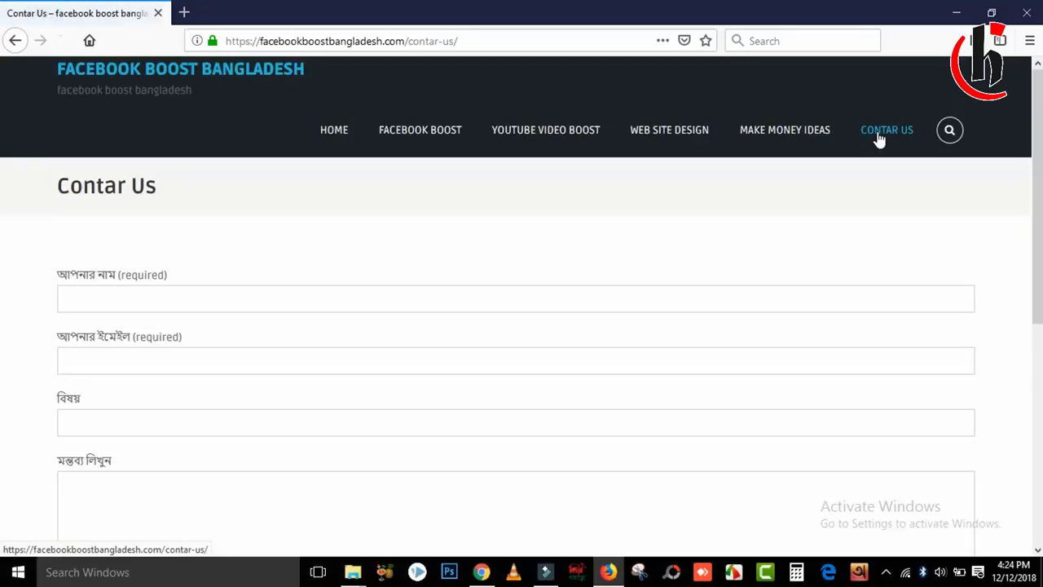
left_click_drag(1038, 98, 1040, 107)
left_click(94, 274)
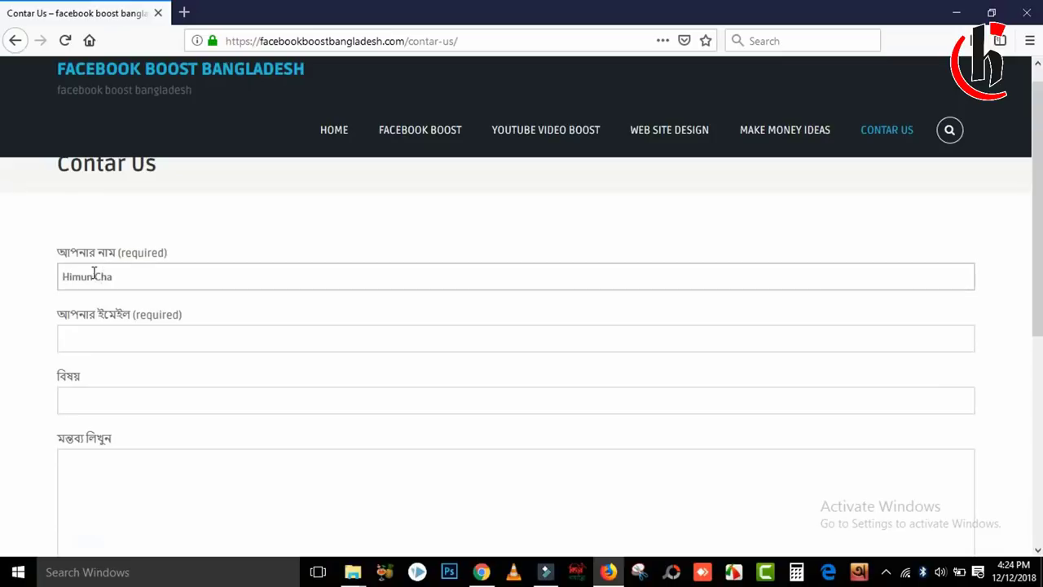
left_click(80, 340)
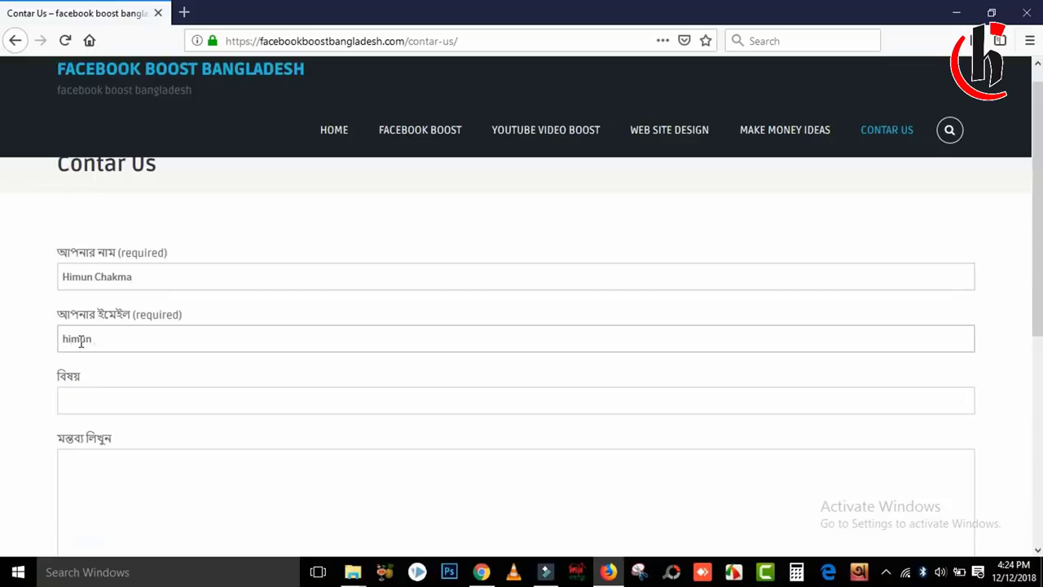
left_click(96, 401)
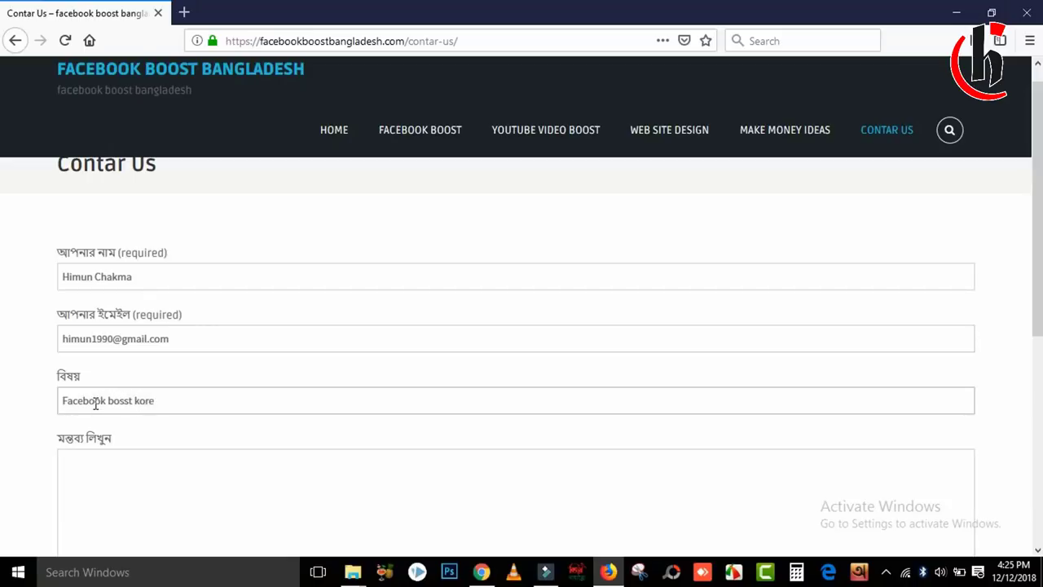
Copy the subject 'Facebook bosst korte cahi' into the message box and send the form.
left_click(116, 496)
left_click_drag(203, 405, 2, 444)
key("ctrl+c")
key("Tab")
key("ctrl+v")
key("ctrl+v")
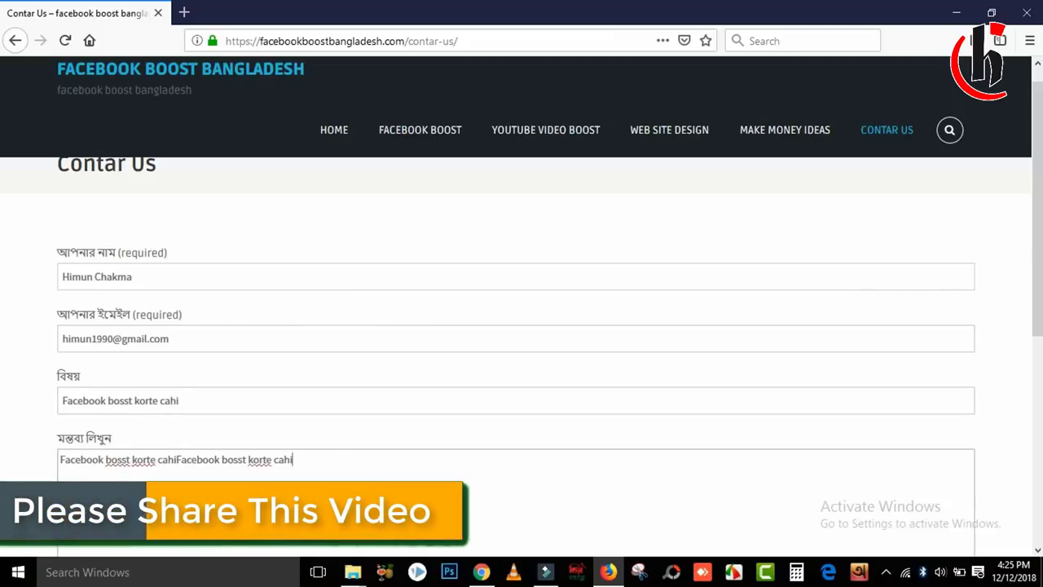
key("ctrl+v")
scroll(384, 442, "down", 3)
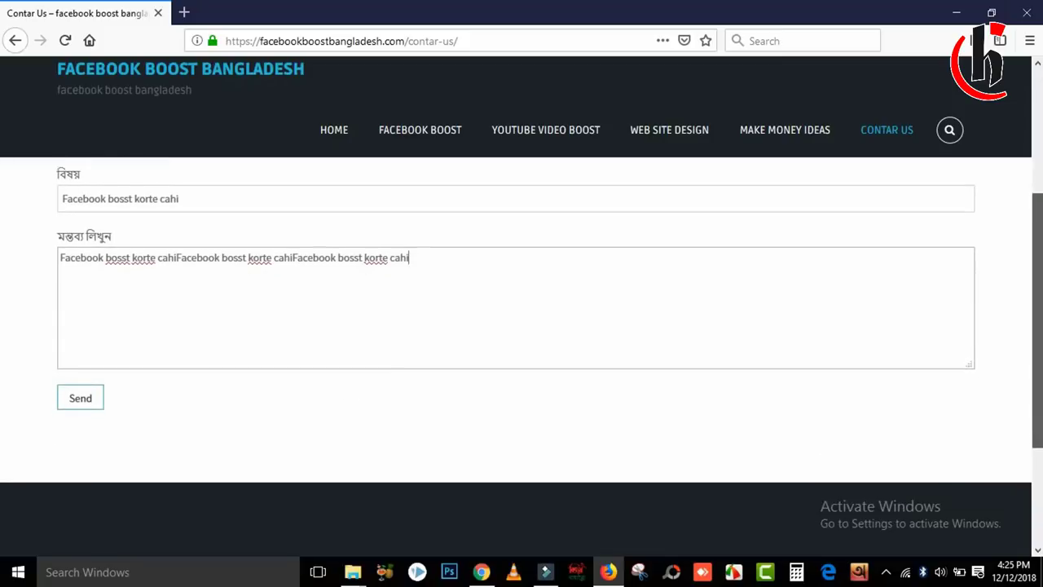
left_click(90, 397)
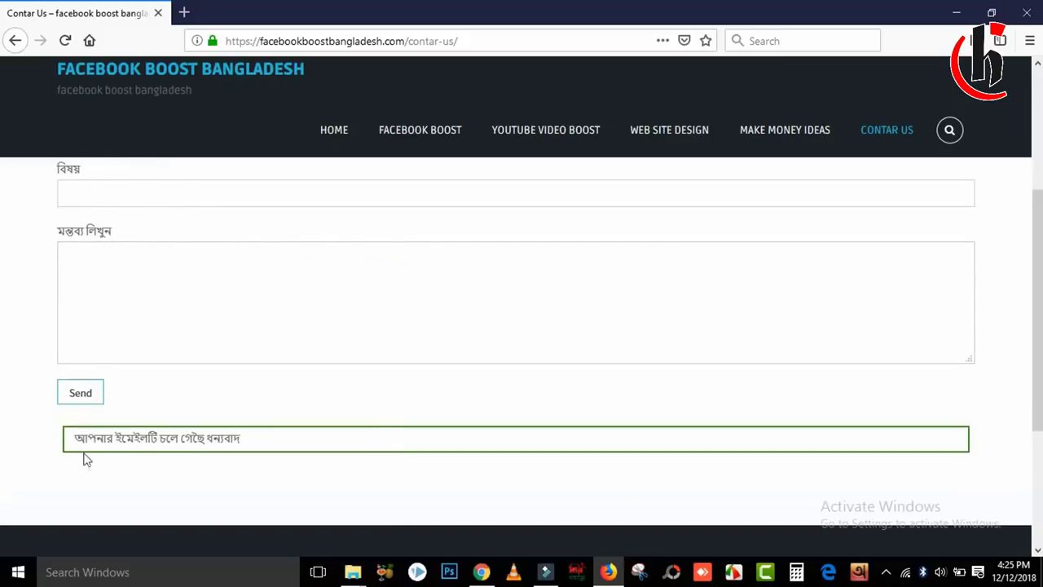
Open Gmail in a new Chrome tab and expand the folder list to reach Spam.
left_click(186, 440)
left_click(955, 12)
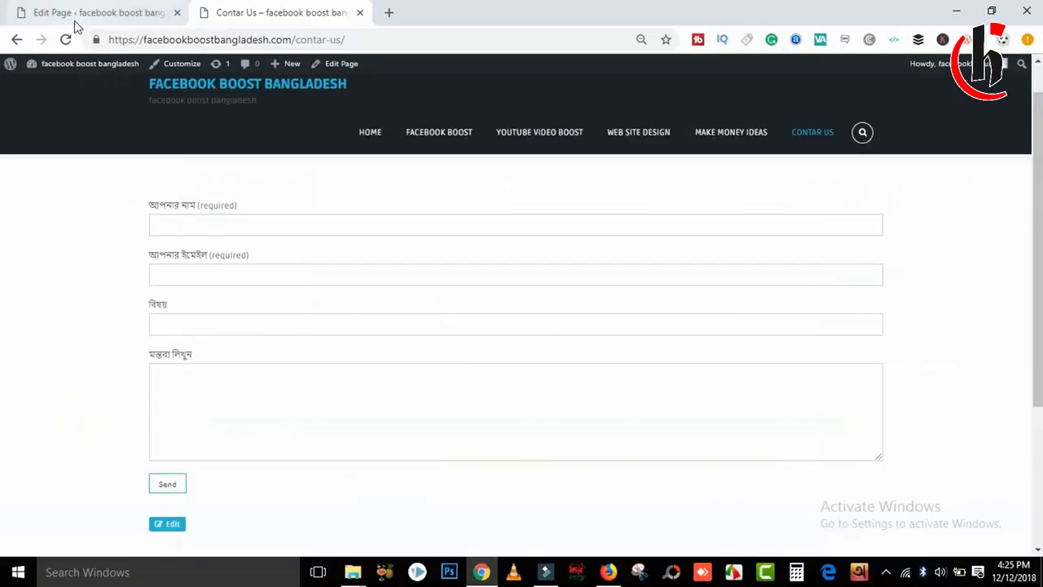
left_click(389, 12)
type("mail.google.com/mail/")
key("Return")
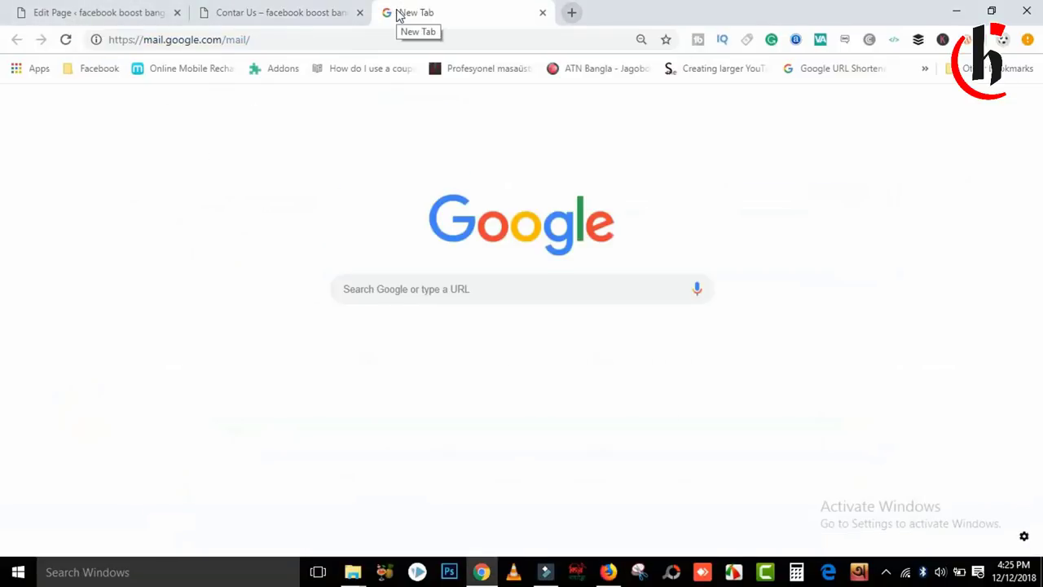
left_click_drag(172, 200, 175, 298)
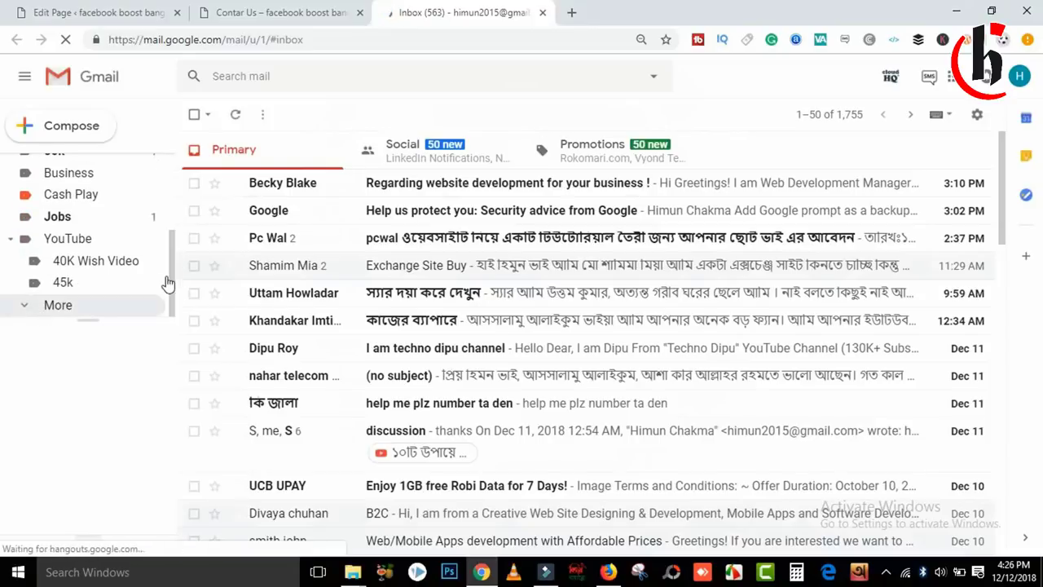
left_click(57, 305)
scroll(172, 267, "down", 2)
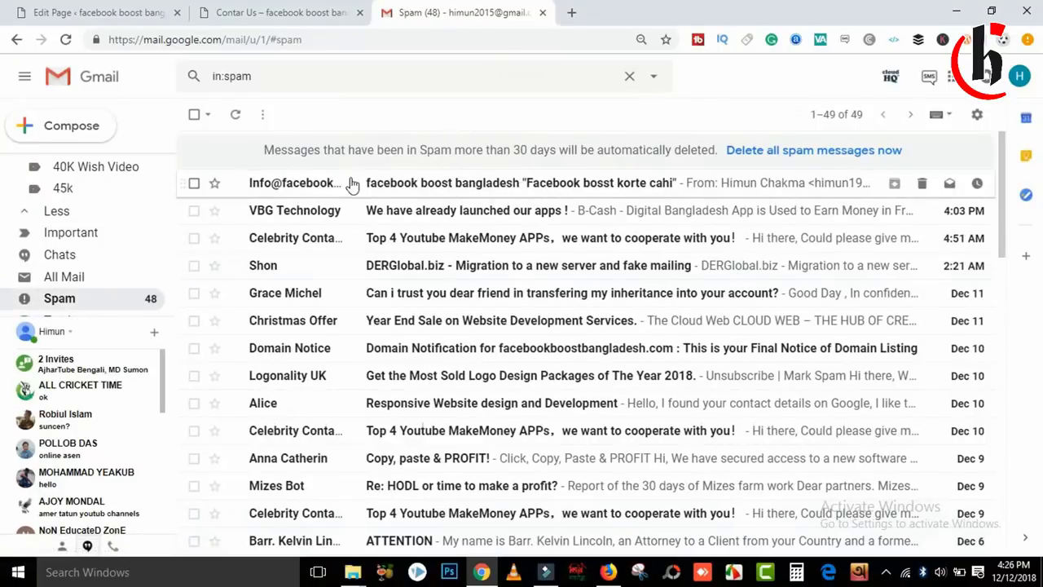
Mark the website's contact-form message in Spam as not spam.
left_click(194, 184)
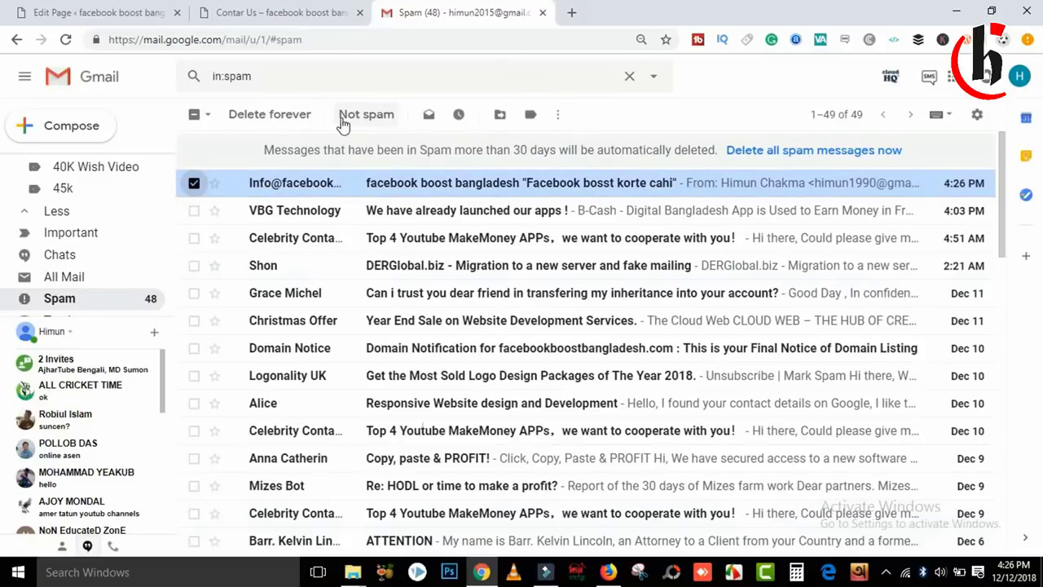
left_click(194, 183)
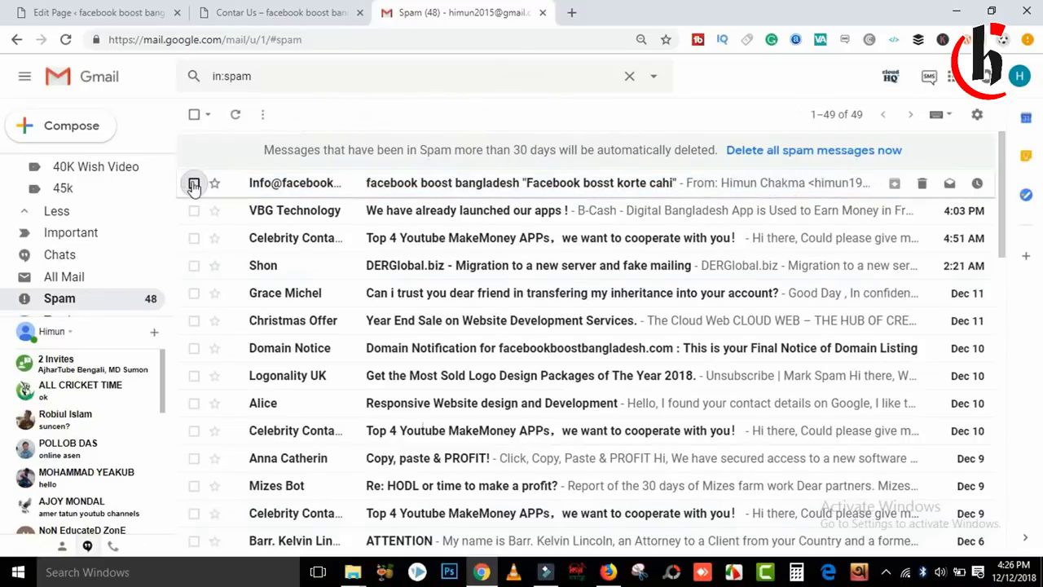
left_click(194, 183)
left_click(371, 115)
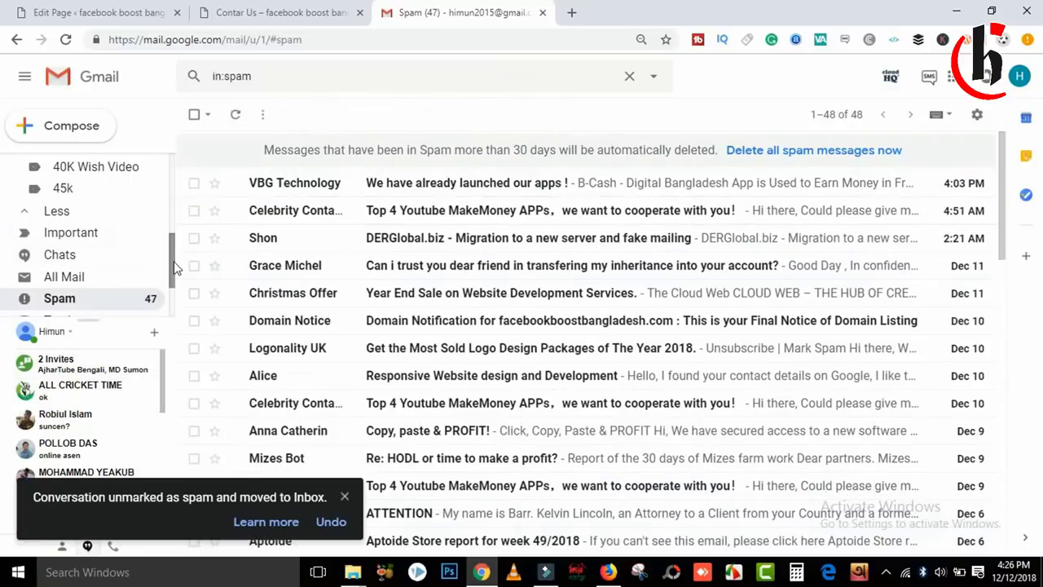
Open the 'Facebook bosst korte cahi' message from the Inbox and read its details.
scroll(130, 174, "up", 5)
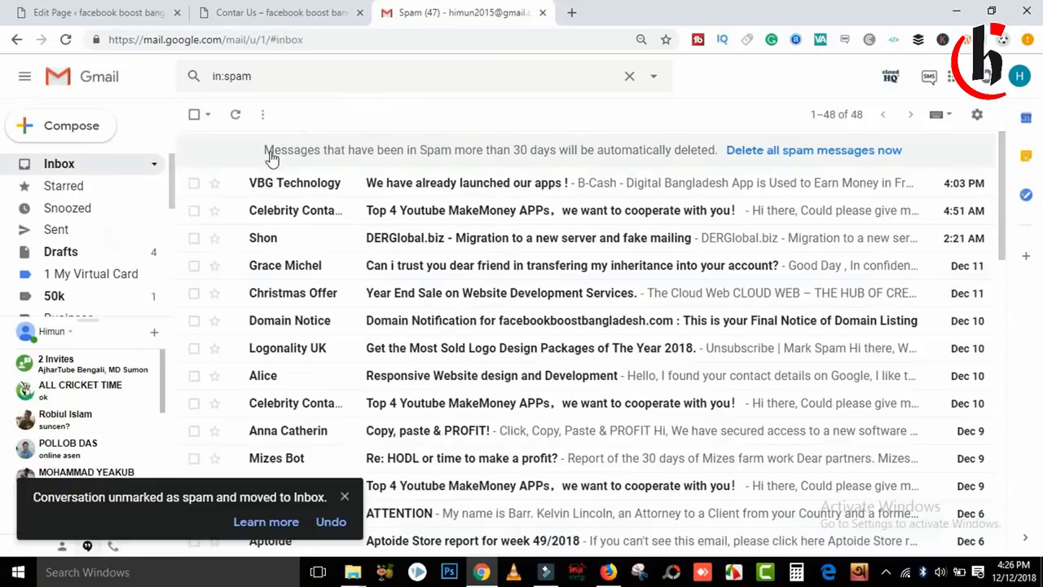
left_click(116, 164)
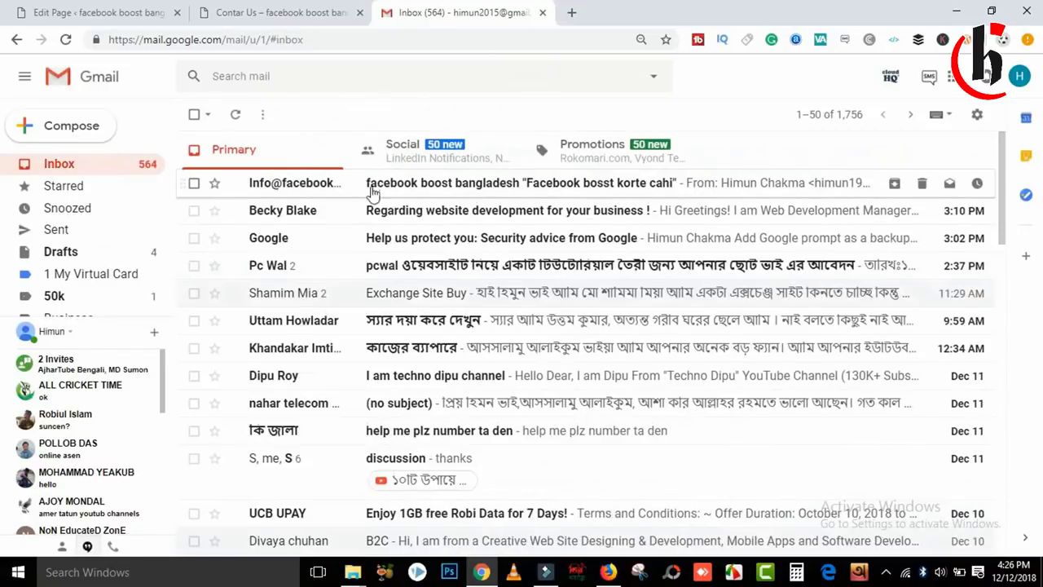
left_click(569, 180)
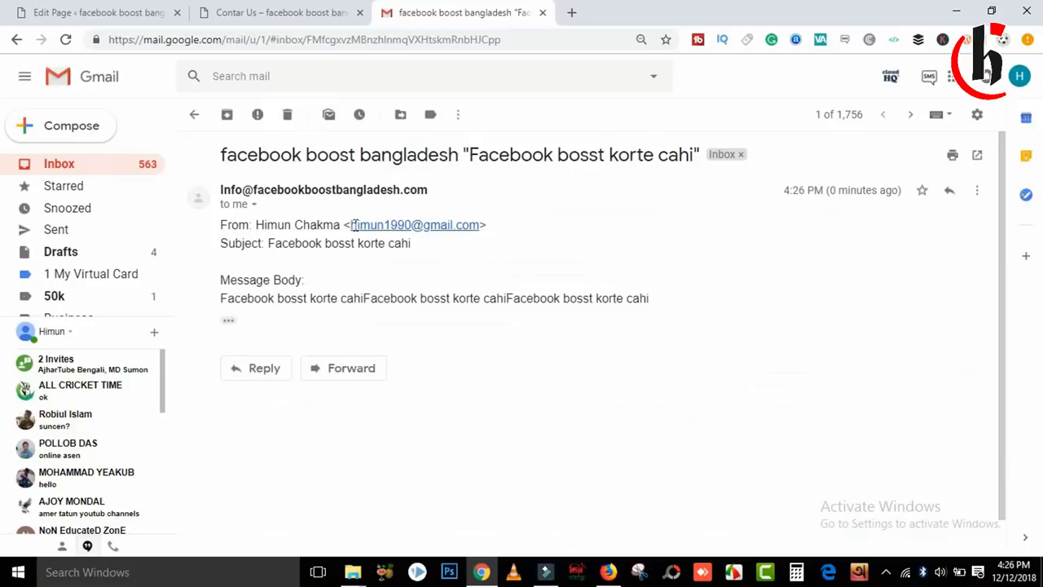
left_click_drag(255, 226, 340, 226)
left_click(350, 225)
left_click_drag(240, 299, 295, 298)
left_click(295, 299)
left_click_drag(415, 244, 286, 244)
left_click(298, 248)
Refill the Contar Us form with the saved name and an e-mail address, and send it again.
left_click(608, 571)
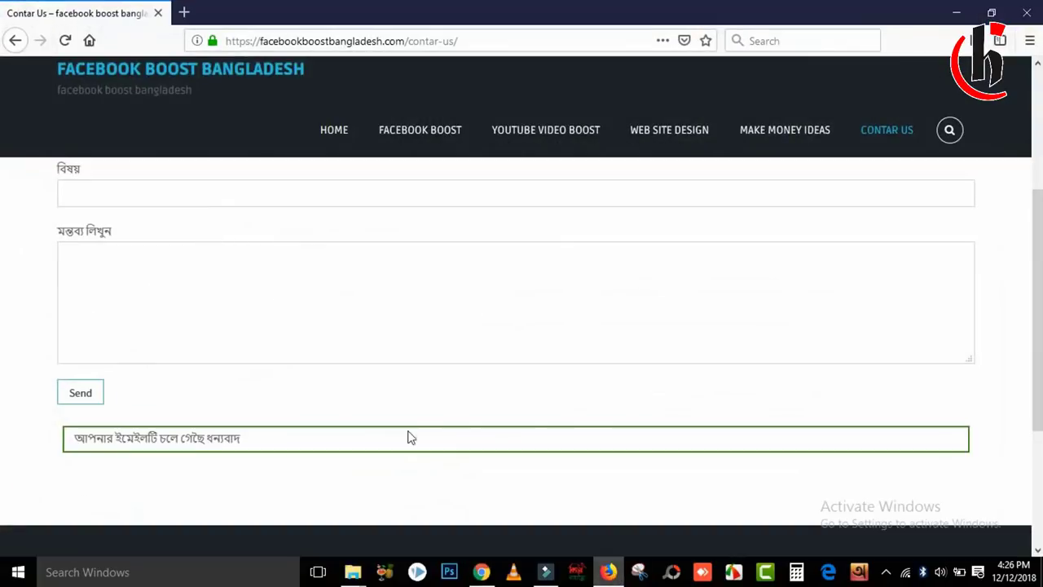
scroll(603, 286, "up", 3)
left_click(88, 224)
type("hi")
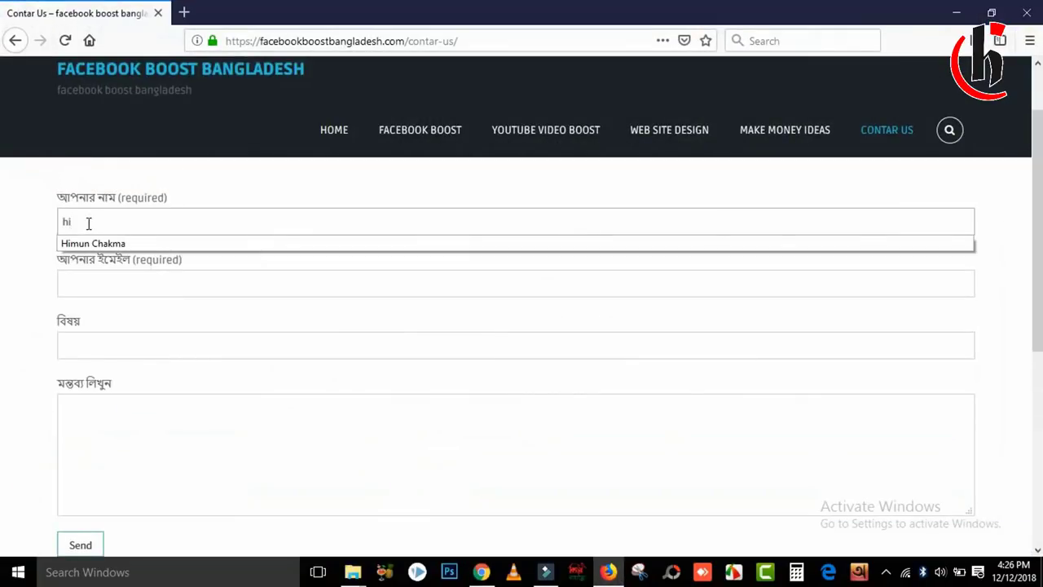
type("mu")
left_click(124, 244)
left_click(98, 282)
type("himu")
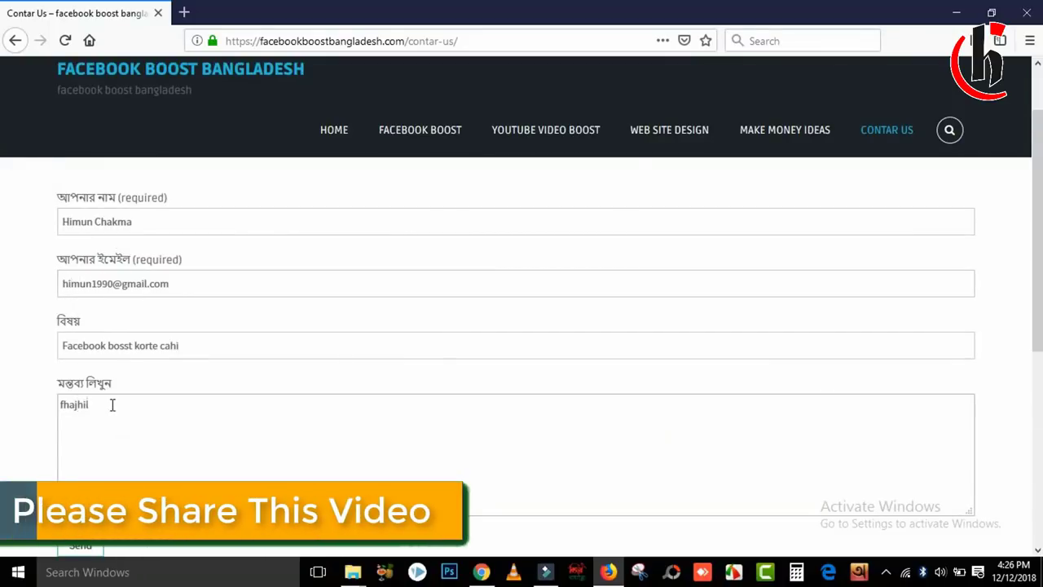
type("ila;eudueerj")
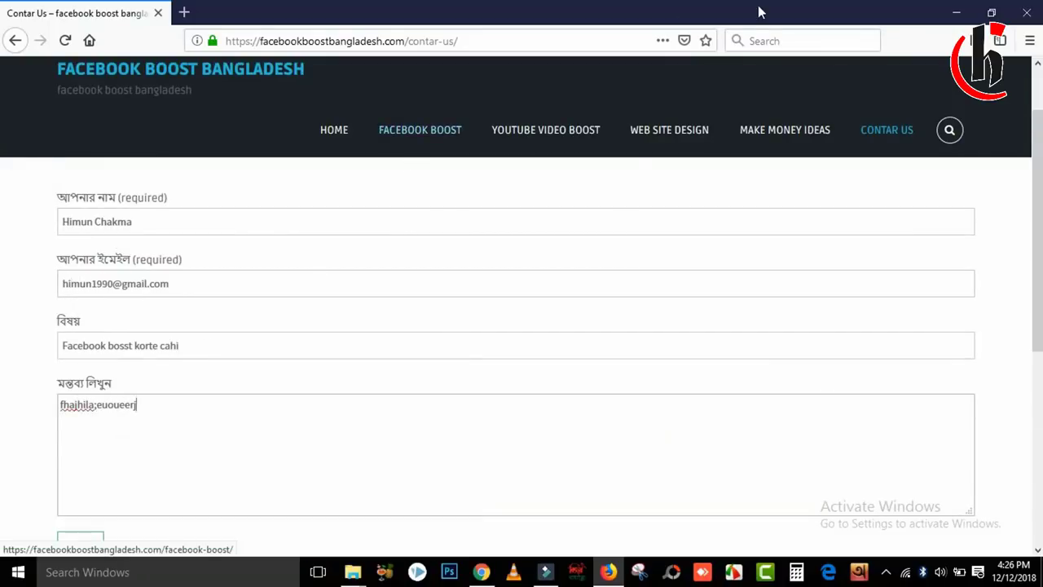
key("Return")
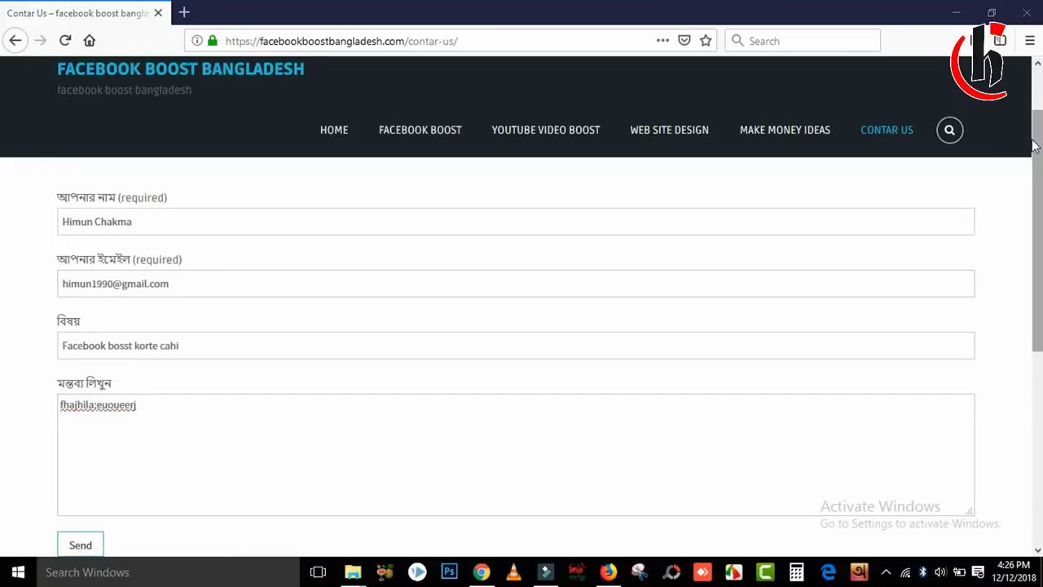
left_click(88, 367)
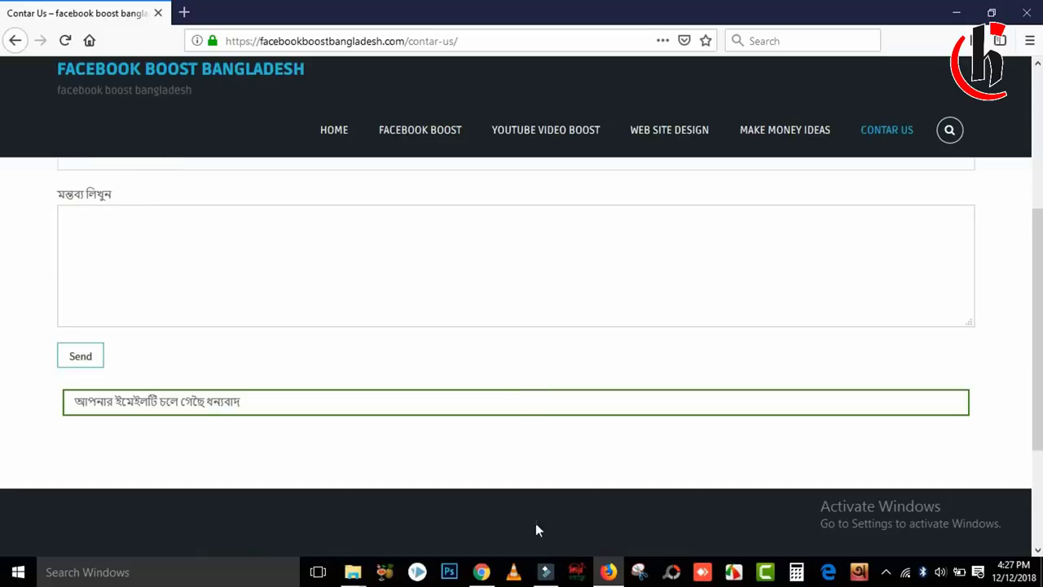
left_click(481, 572)
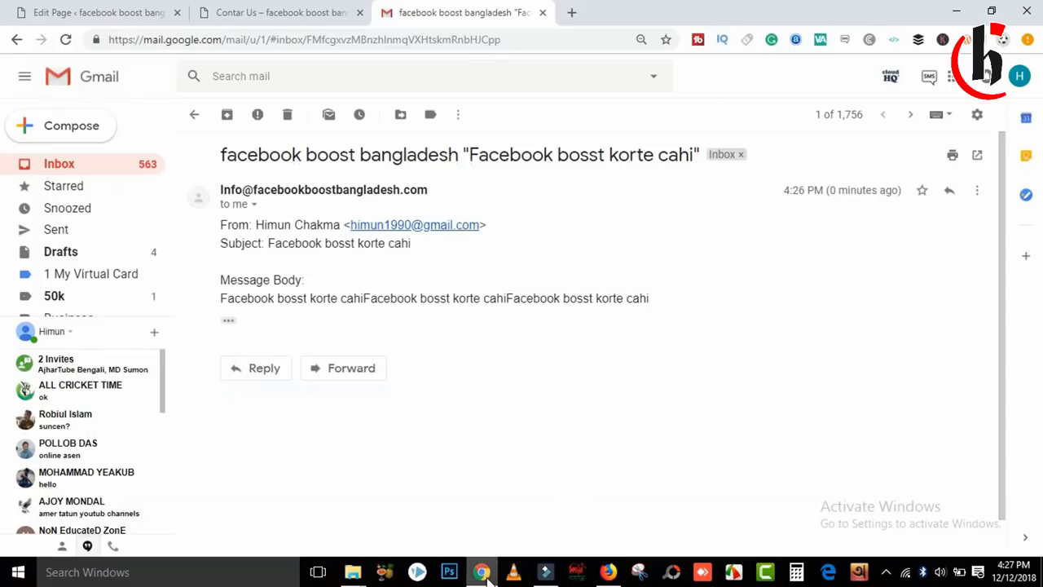
Open the new facebook boost bangladesh contact-form message, read its body, and return to the inbox.
left_click(196, 117)
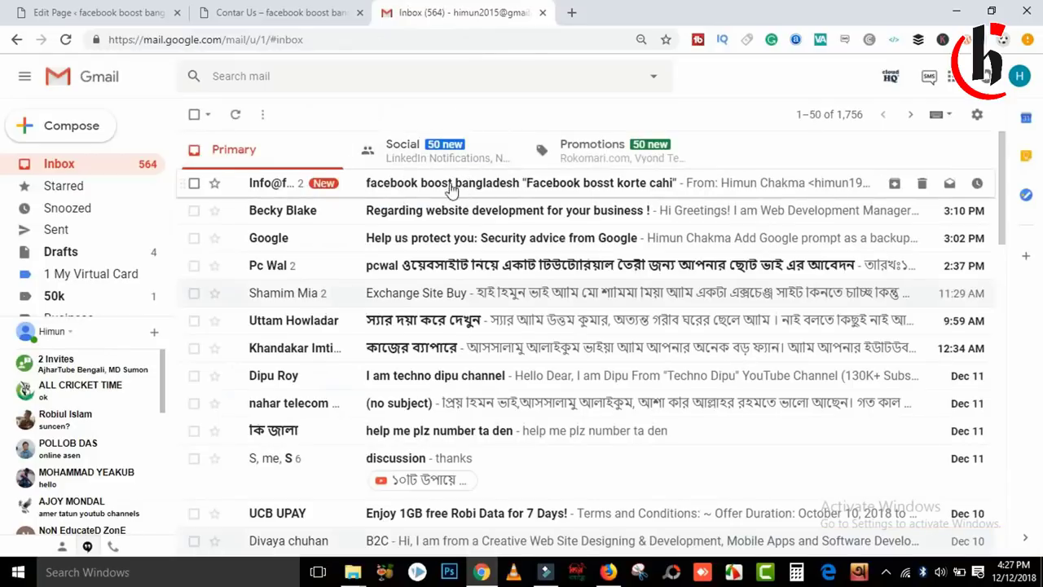
left_click(450, 189)
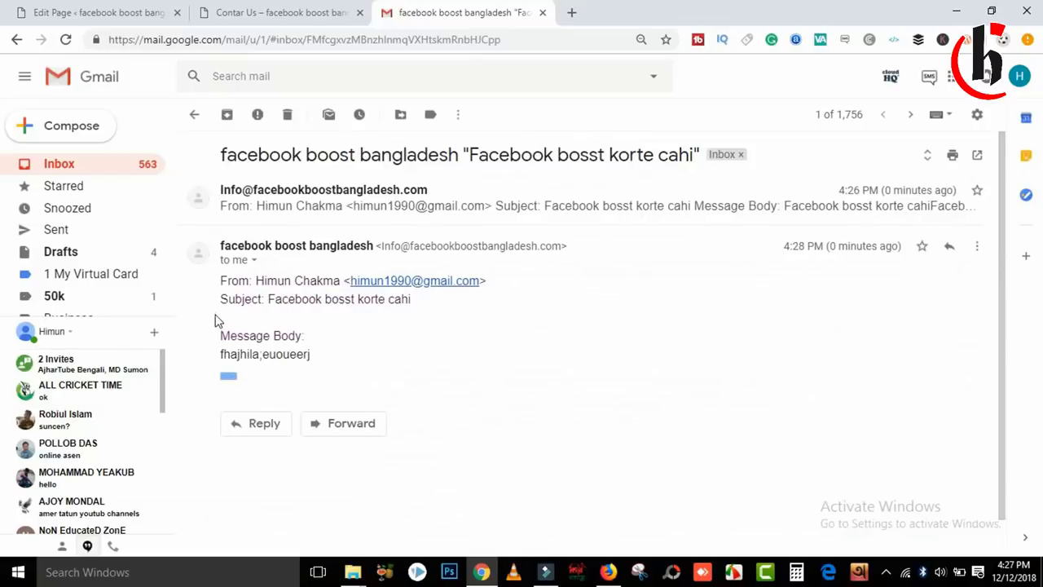
left_click_drag(321, 379, 214, 114)
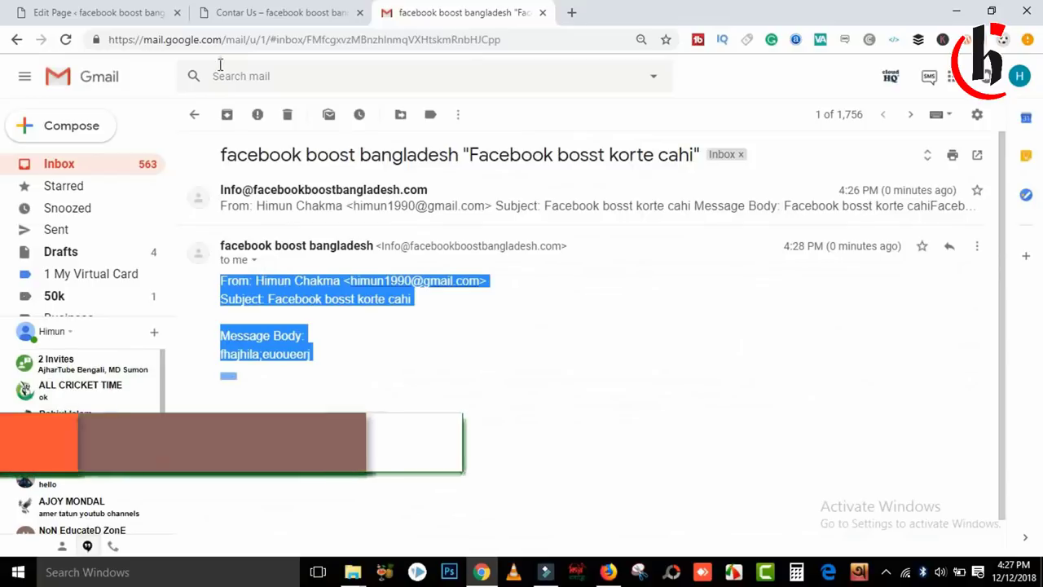
left_click(197, 114)
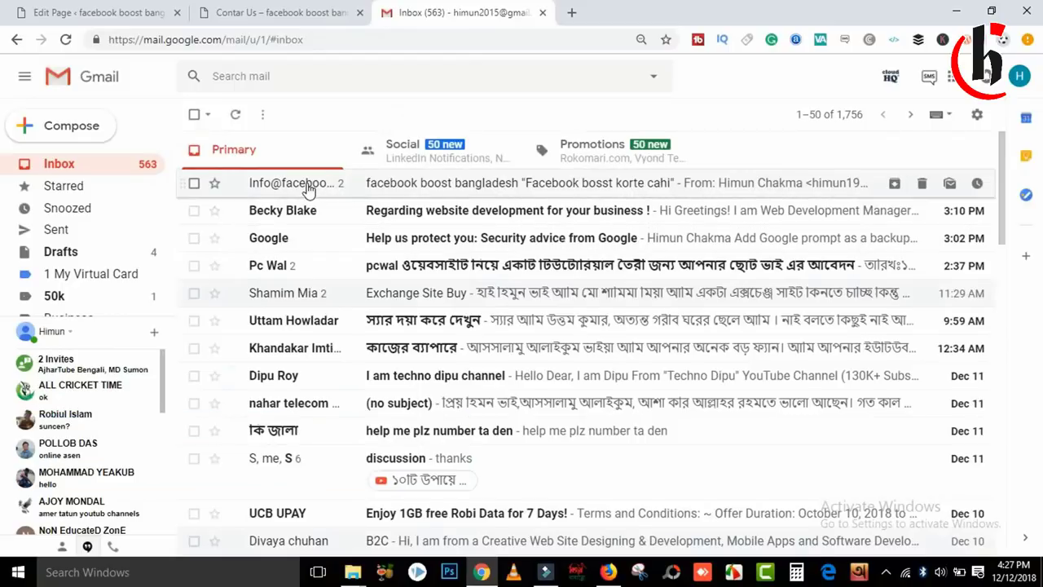
mouse_move(308, 189)
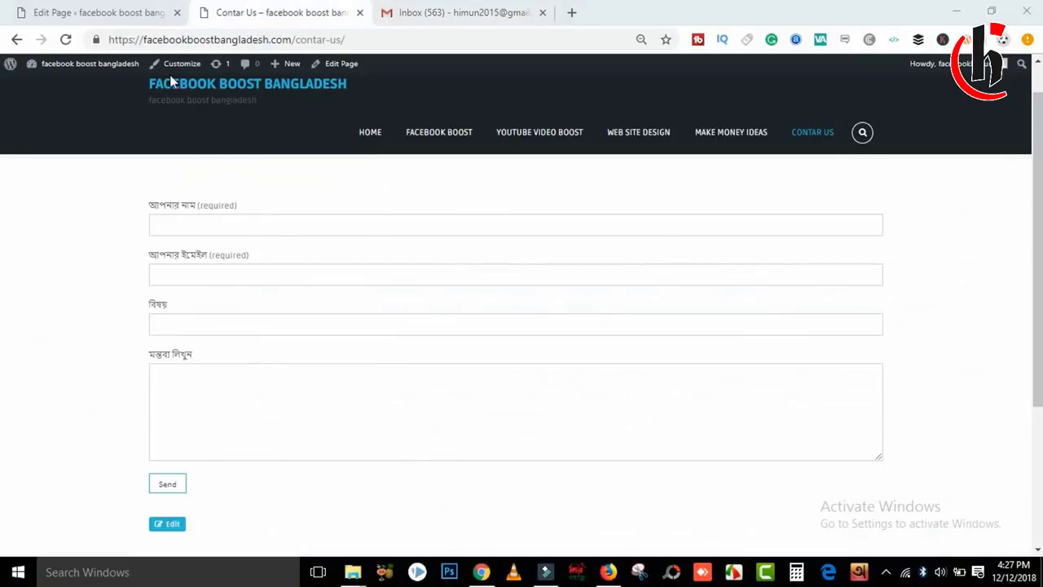
Open the Facebook Boost page for editing from Pages > All Pages in WordPress.
left_click(140, 10)
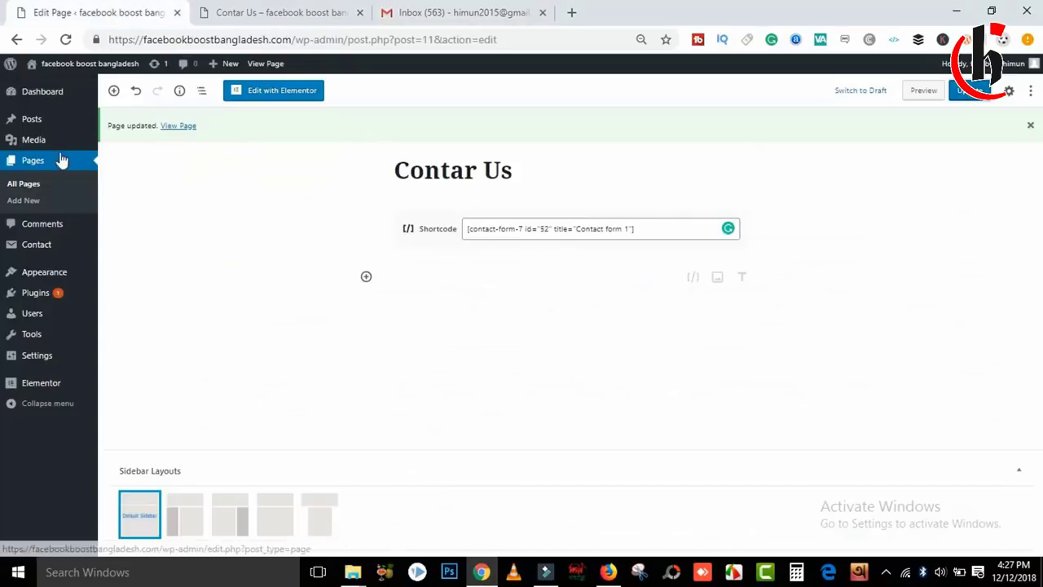
mouse_move(32, 140)
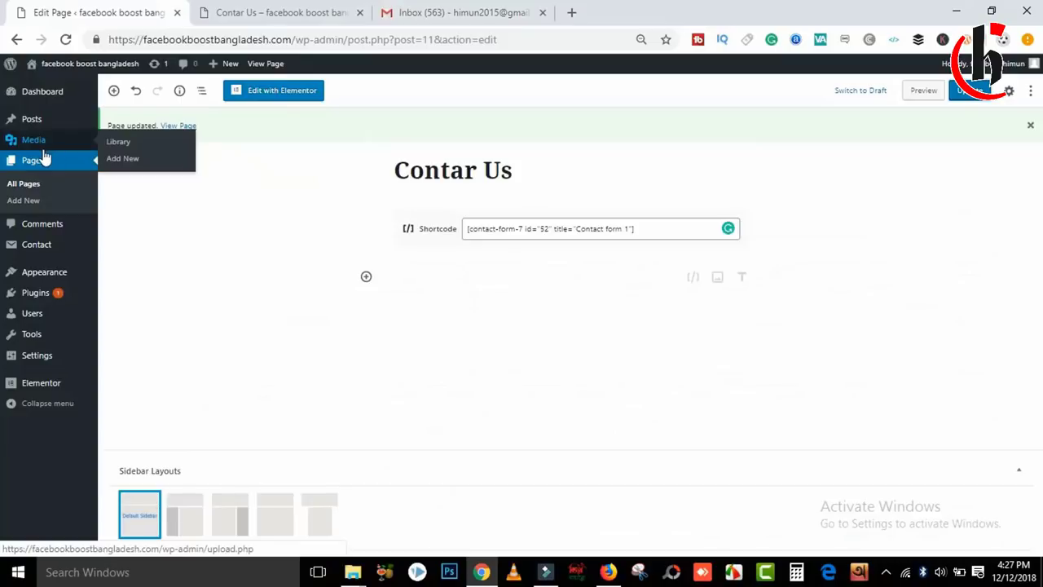
left_click(48, 161)
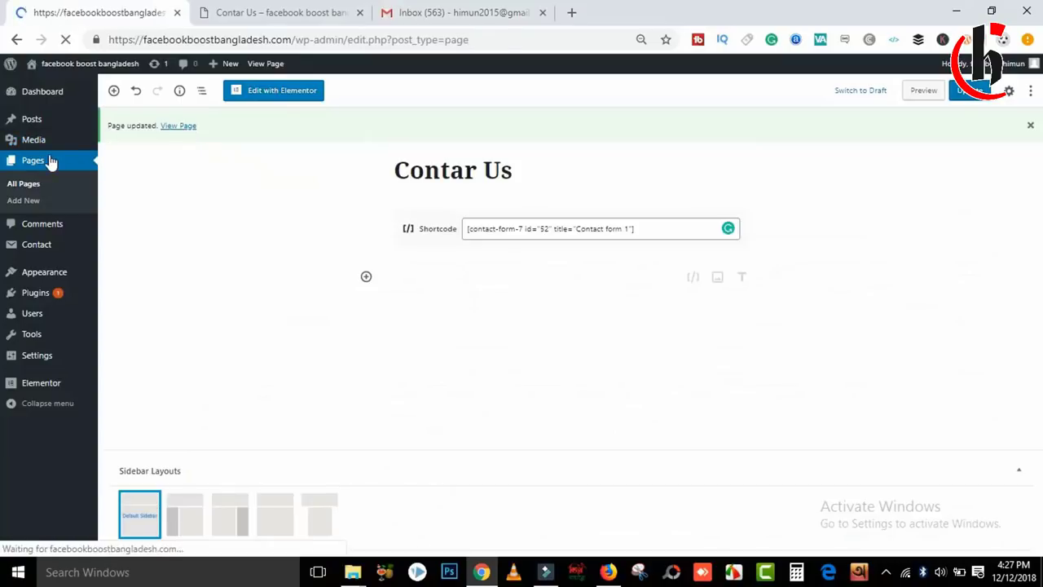
left_click(312, 8)
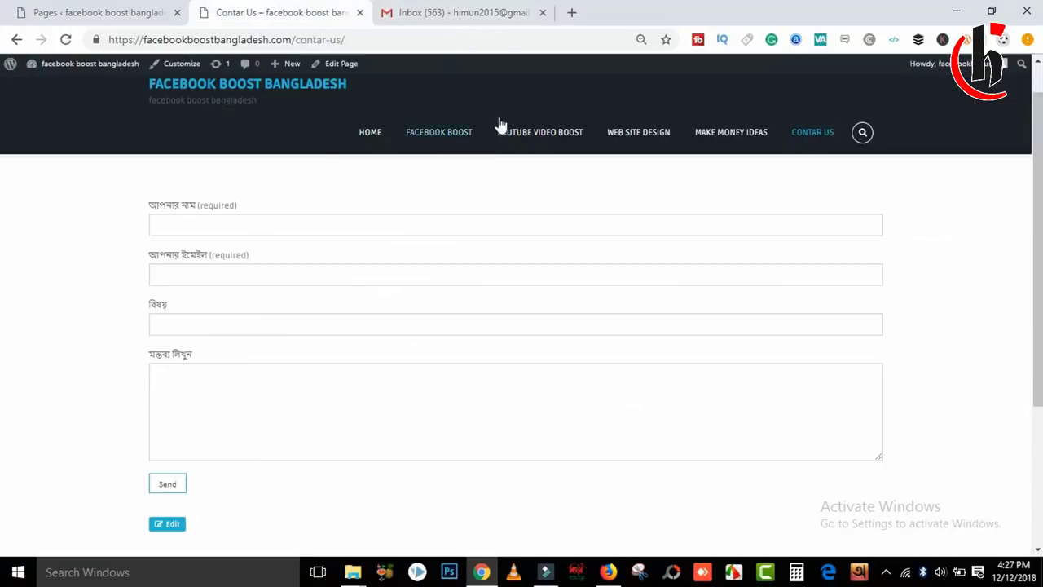
left_click(126, 8)
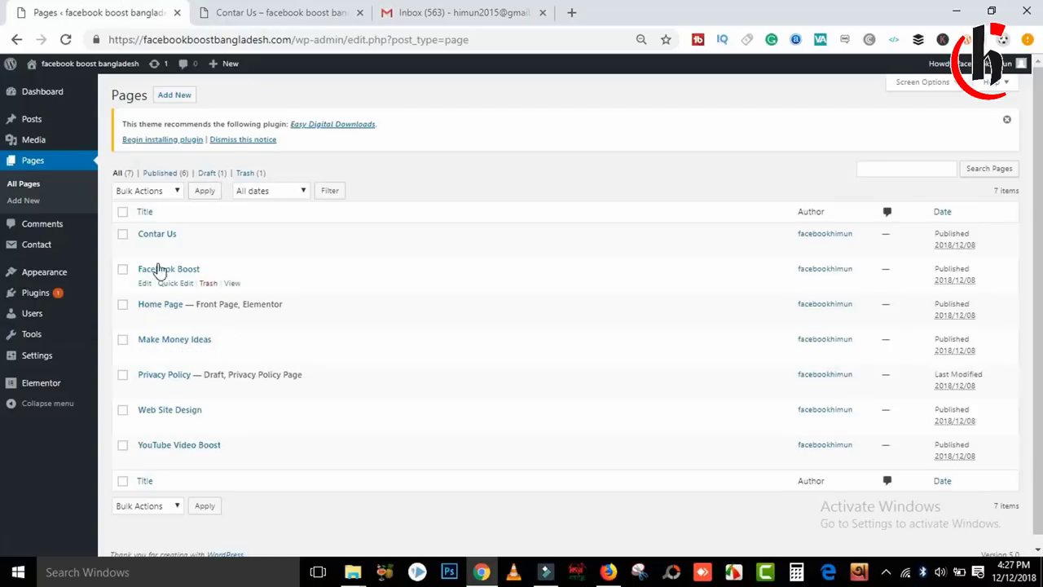
left_click(144, 283)
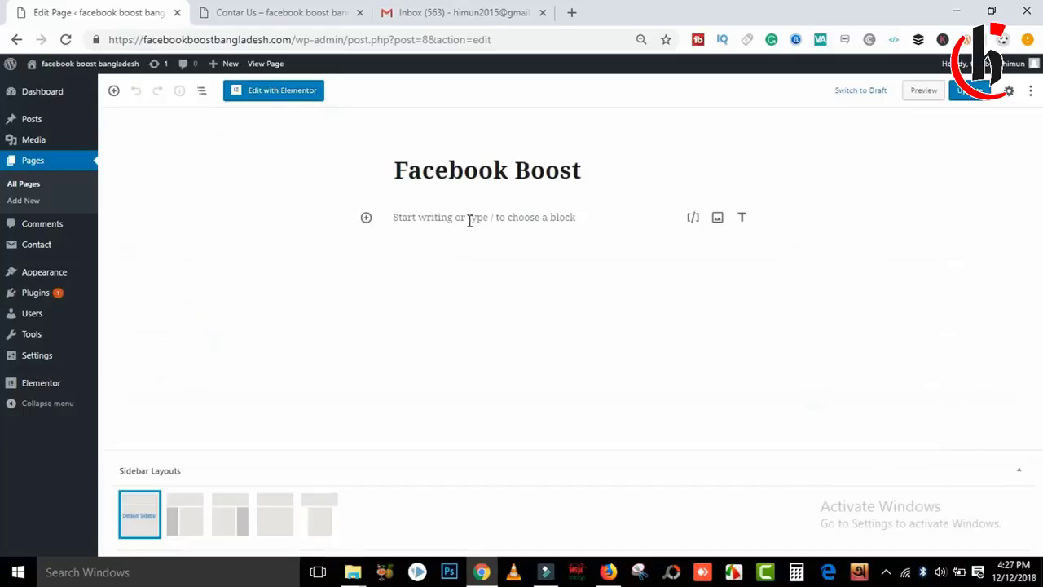
Replace the test text with the pasted Bengali promotional paragraph and add an empty block below.
left_click(470, 220)
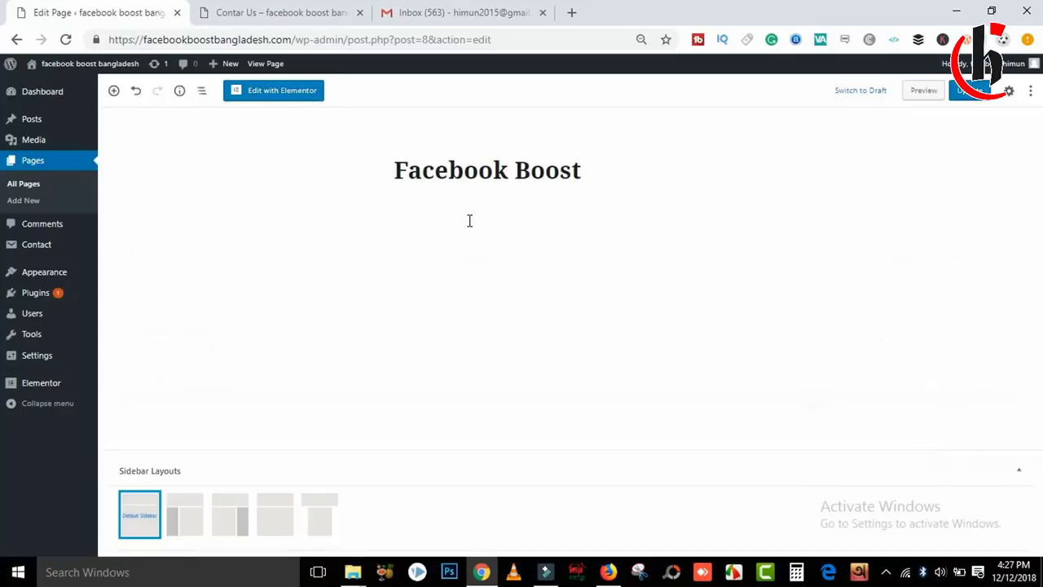
type("স")
type("হিমুন")
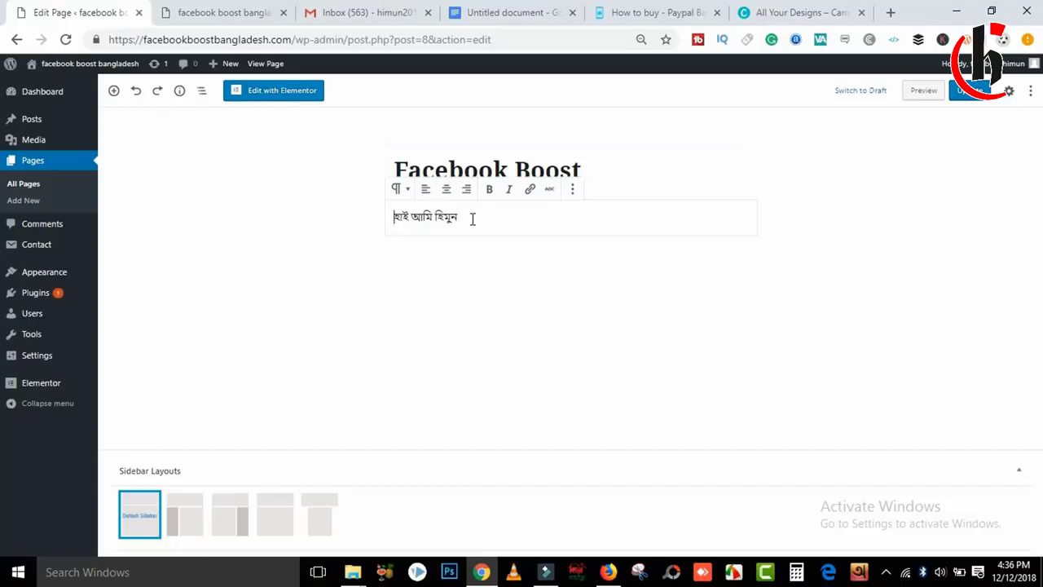
left_click_drag(470, 214, 407, 216)
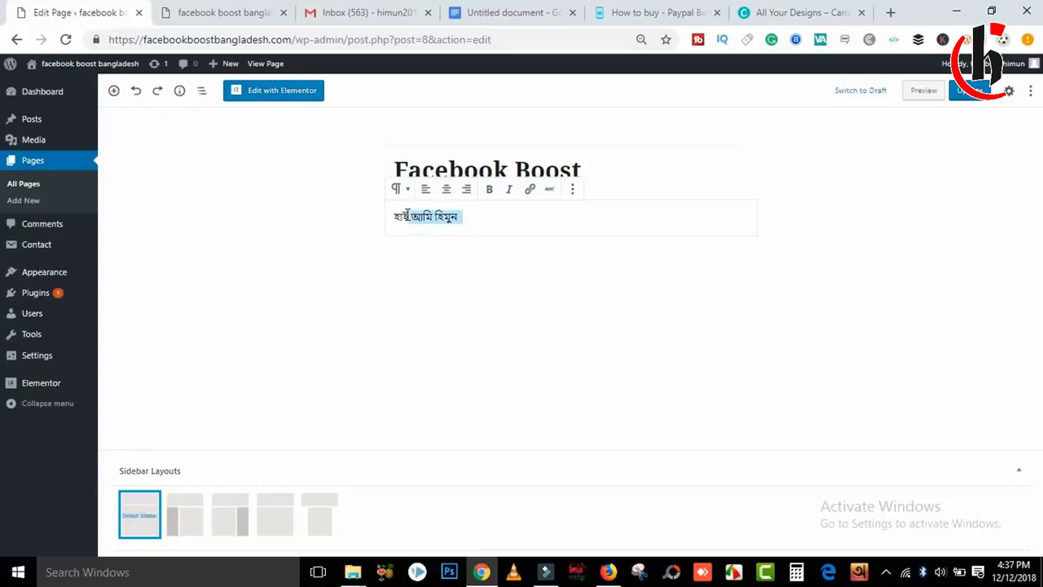
key("BackSpace")
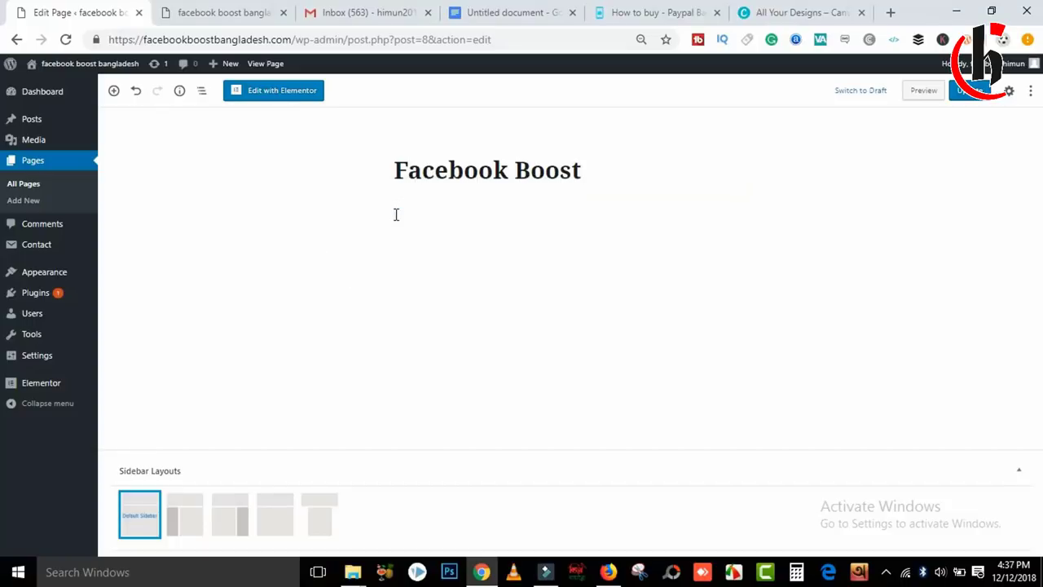
key("ctrl+v")
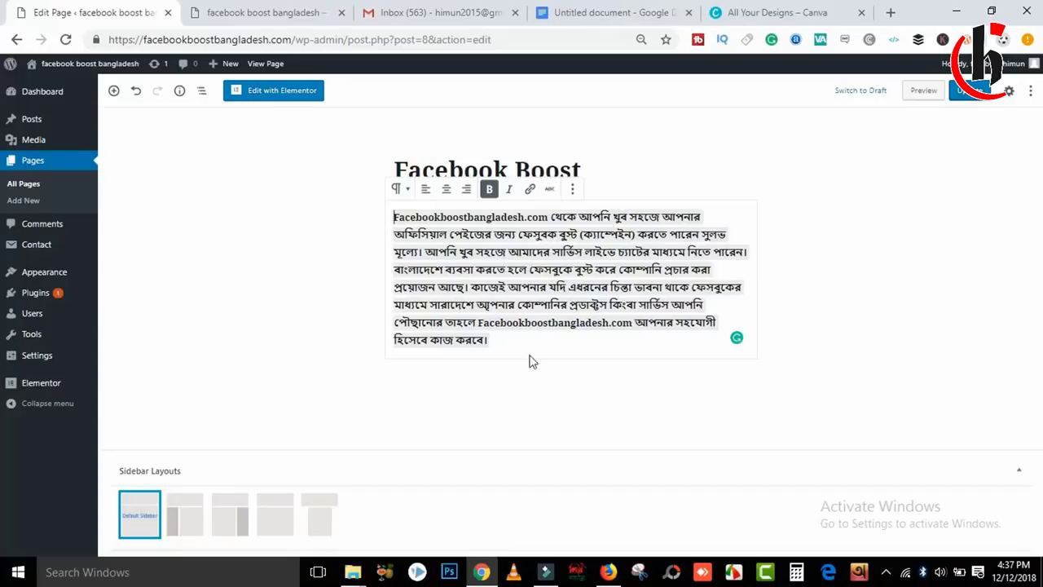
left_click(493, 341)
key("Return")
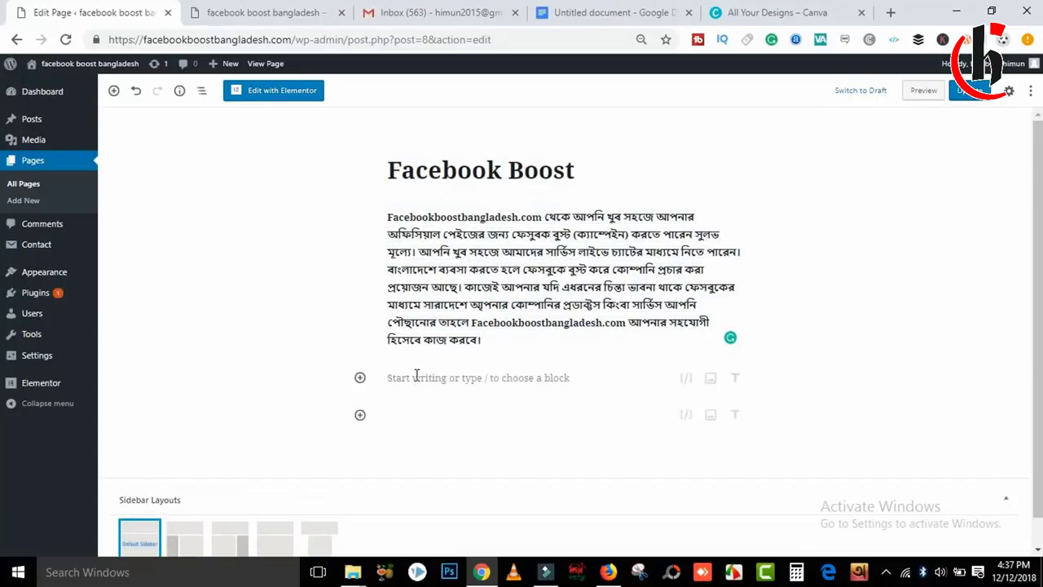
left_click(418, 378)
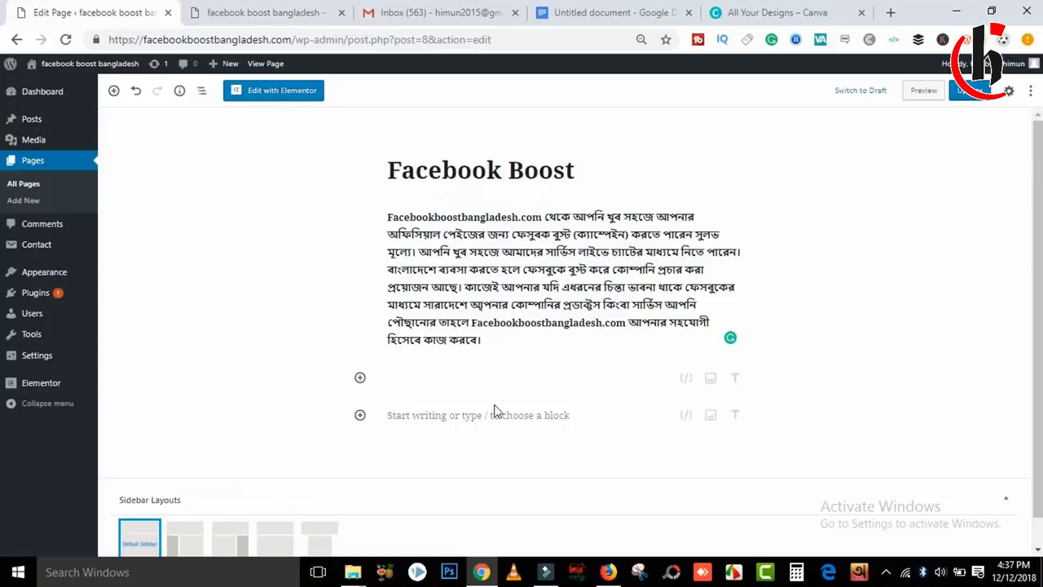
left_click(969, 91)
left_click(298, 10)
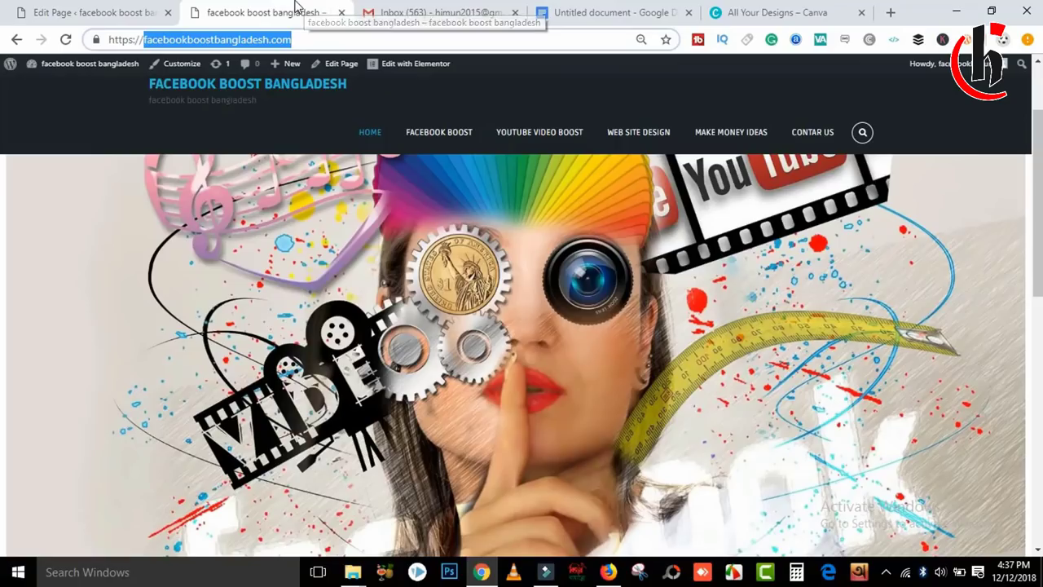
left_click(440, 139)
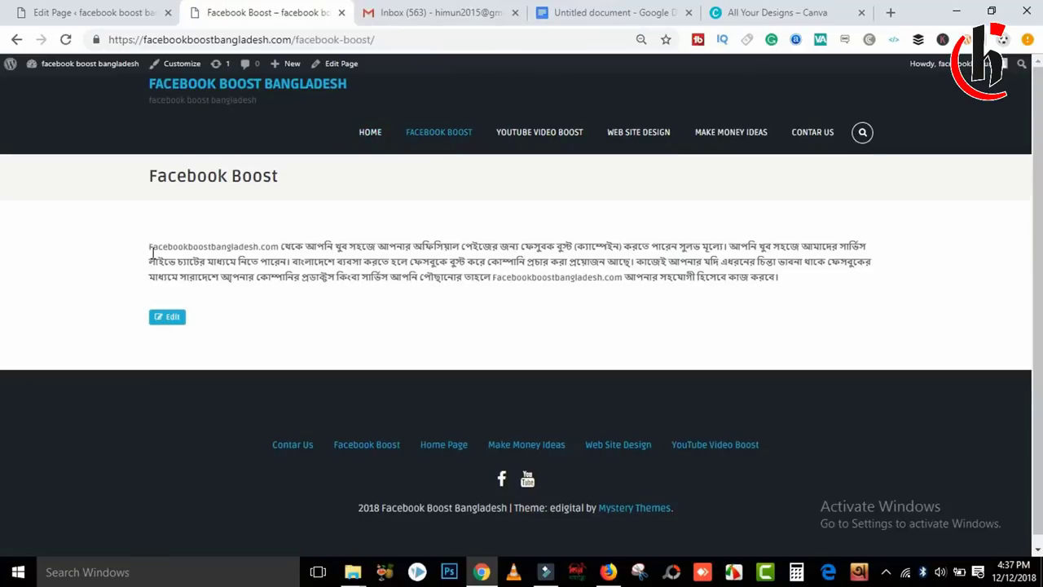
left_click_drag(150, 261, 323, 262)
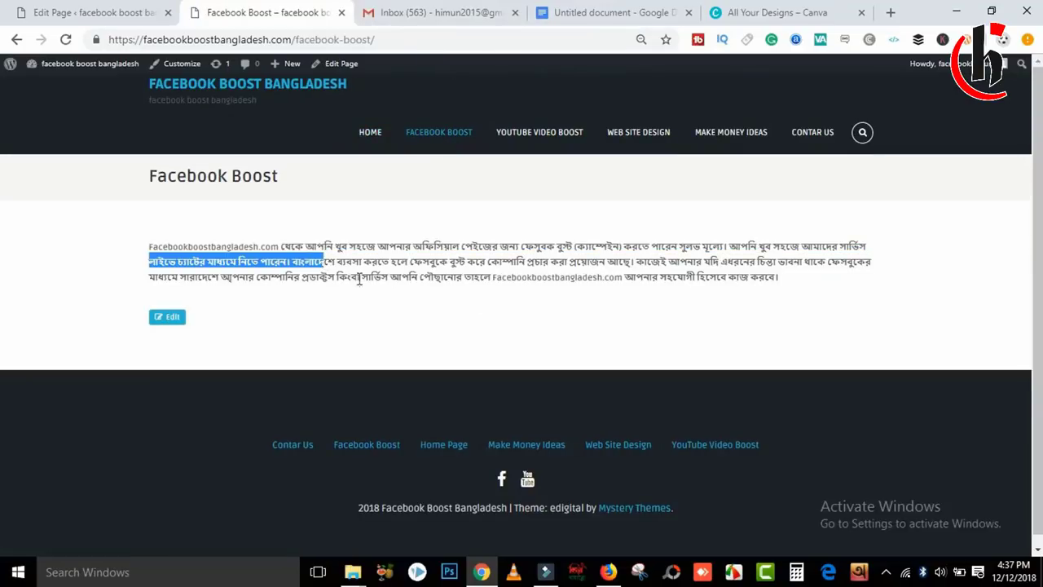
left_click(359, 280)
left_click(40, 9)
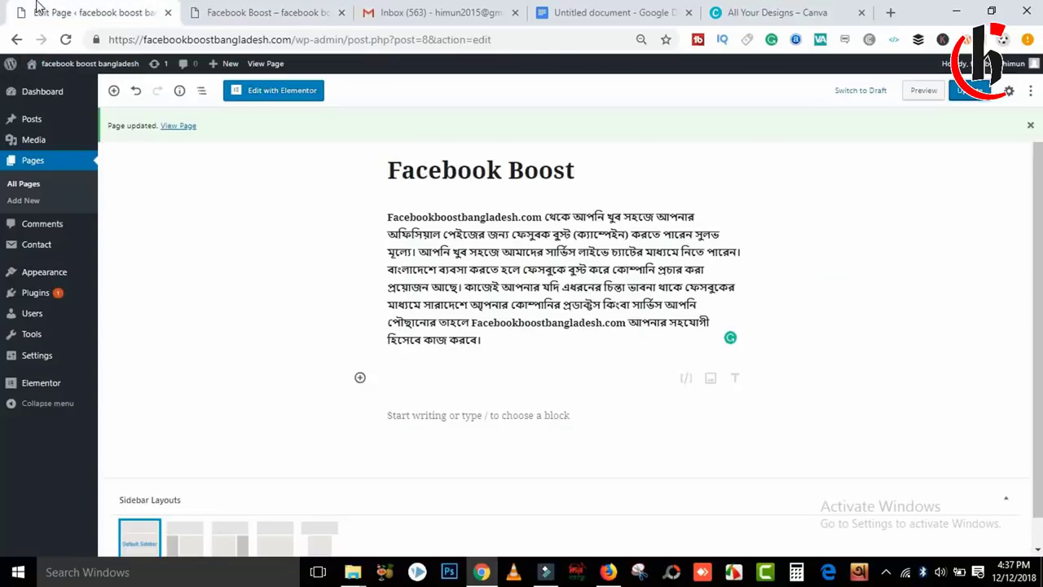
left_click(682, 377)
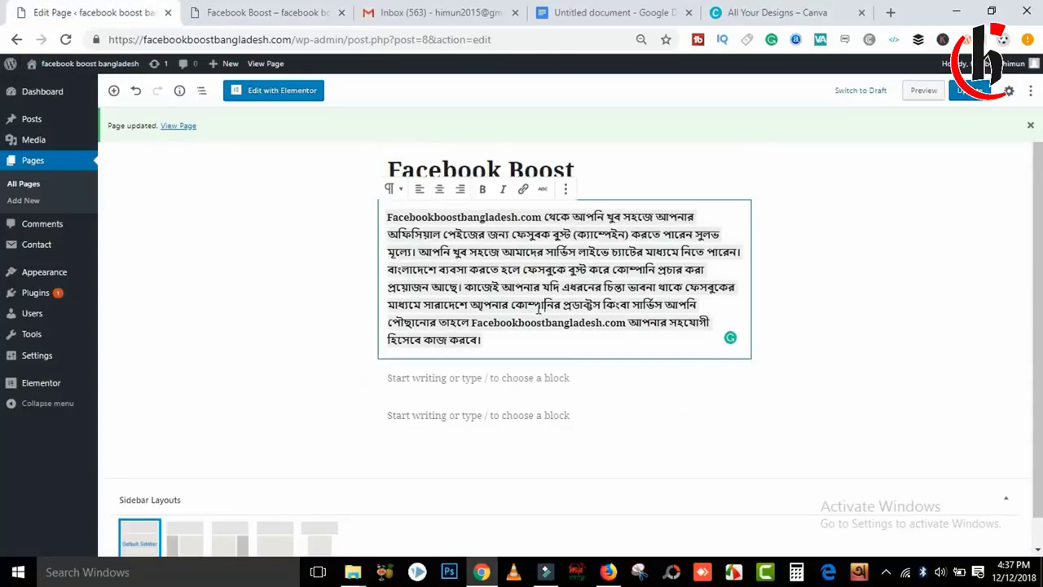
Add an image block above the Bengali paragraph and open the Media Library.
left_click(389, 255)
left_click(389, 217, "shift")
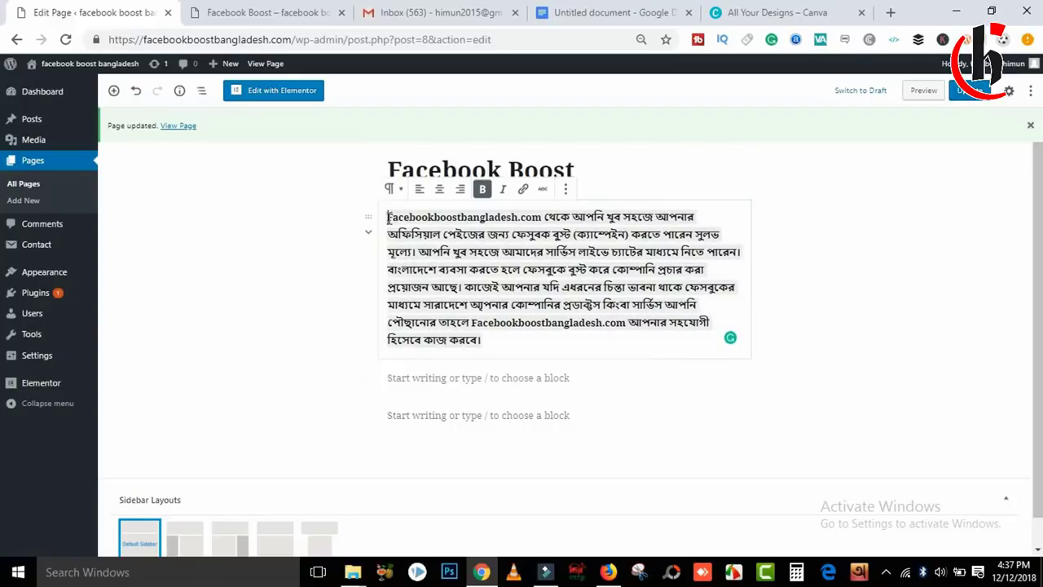
key("Return")
key("Return")
key("Return")
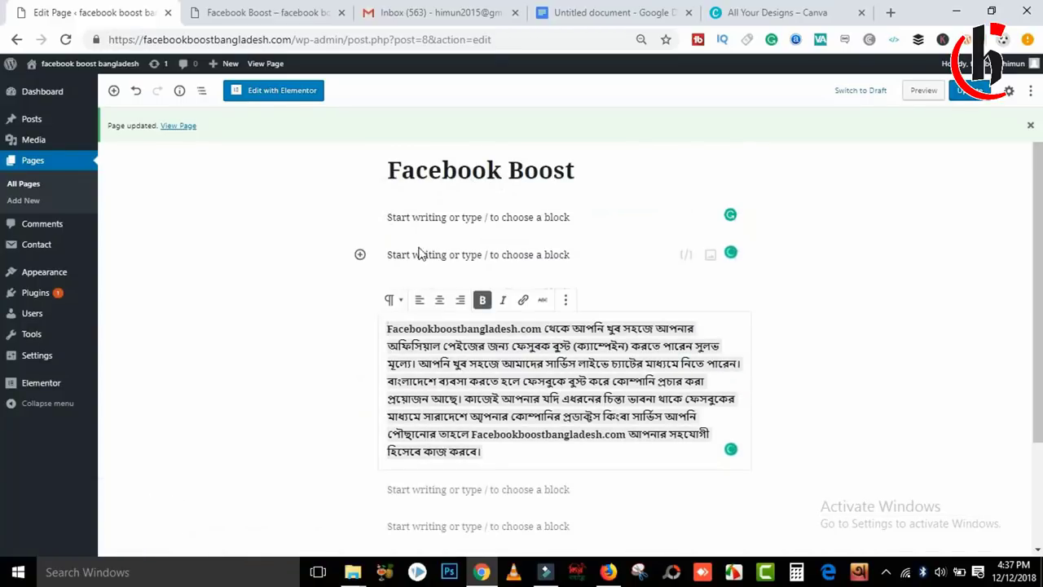
left_click(412, 251)
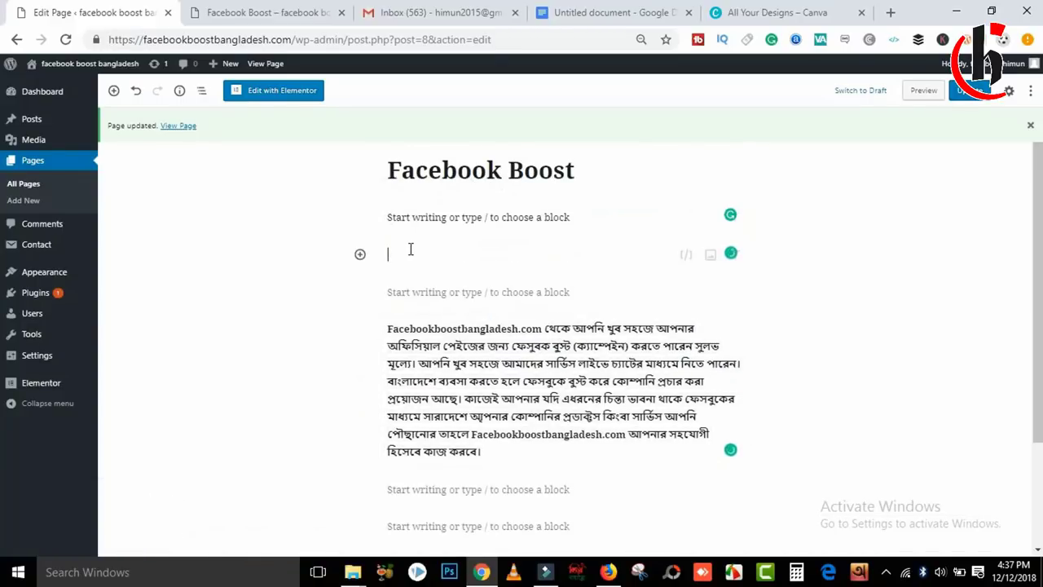
left_click(710, 256)
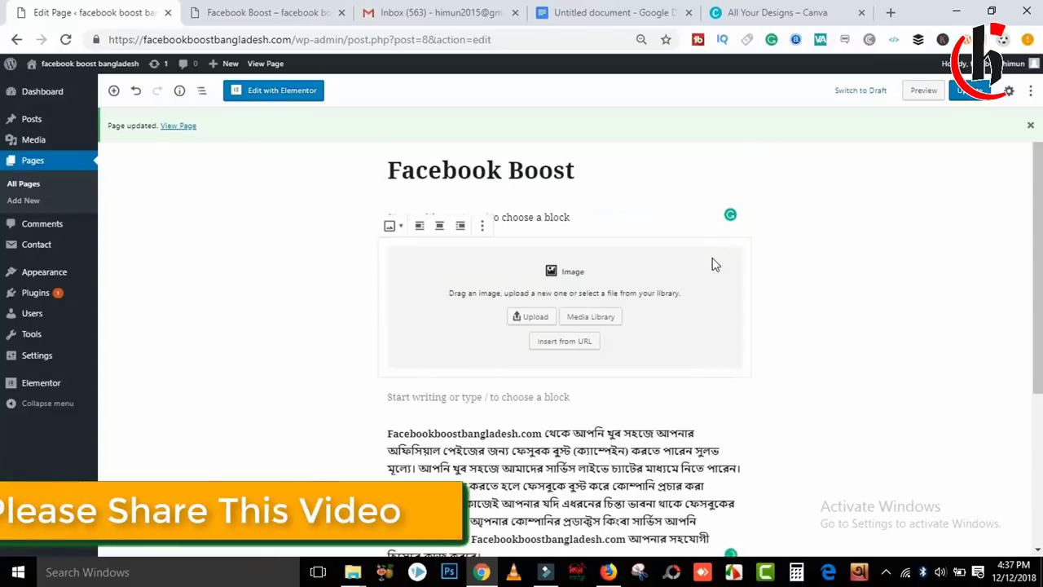
left_click(531, 316)
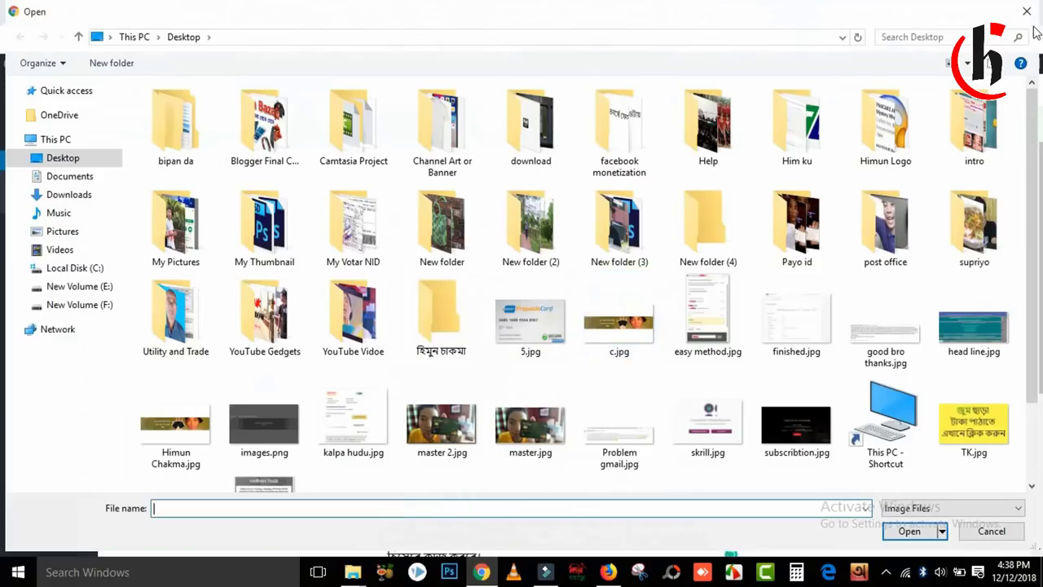
key("Escape")
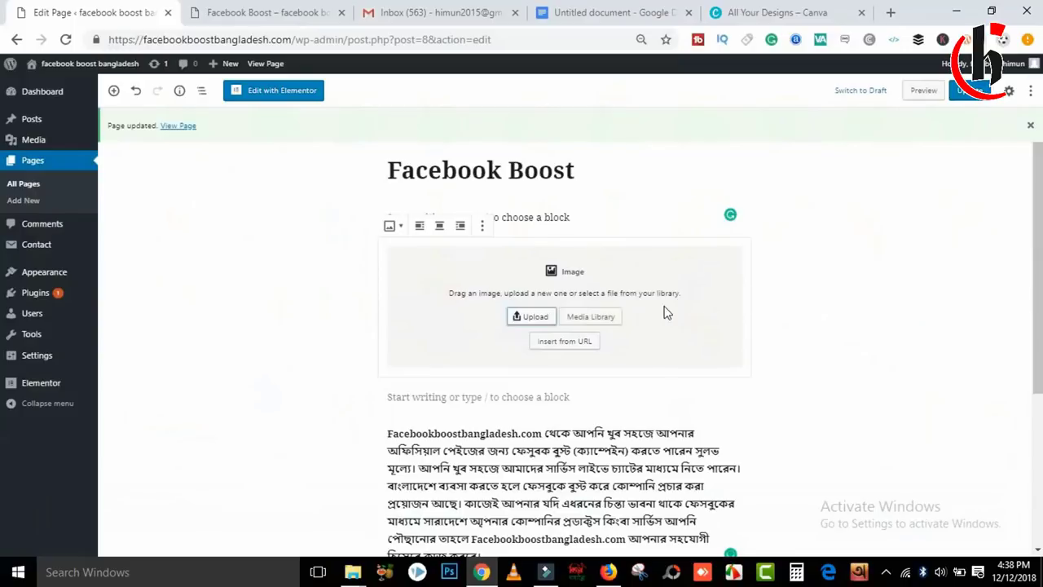
left_click(588, 319)
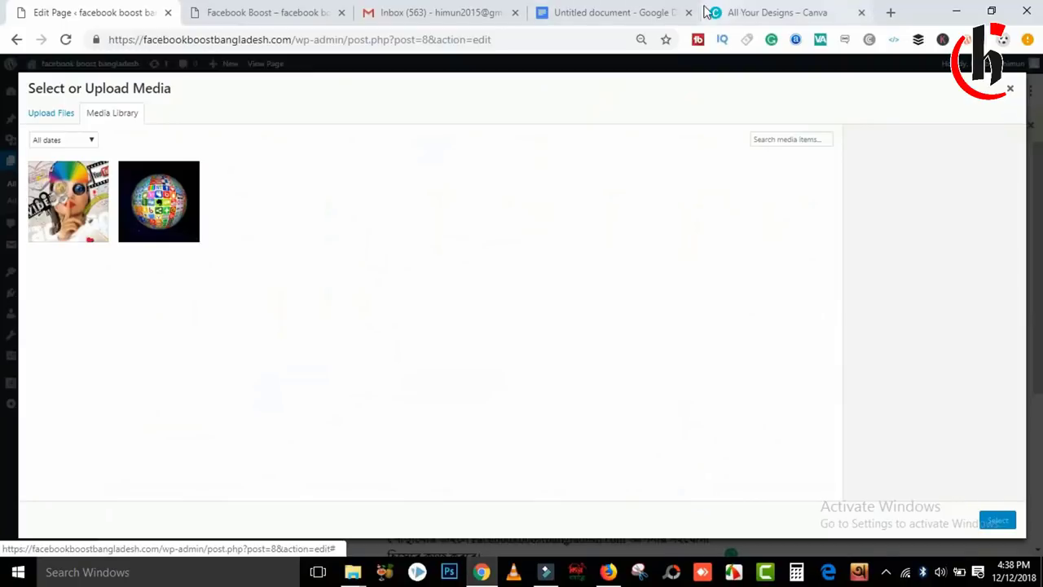
Insert interaction-1233873_1920.jpg into the image block and update the page.
left_click(755, 8)
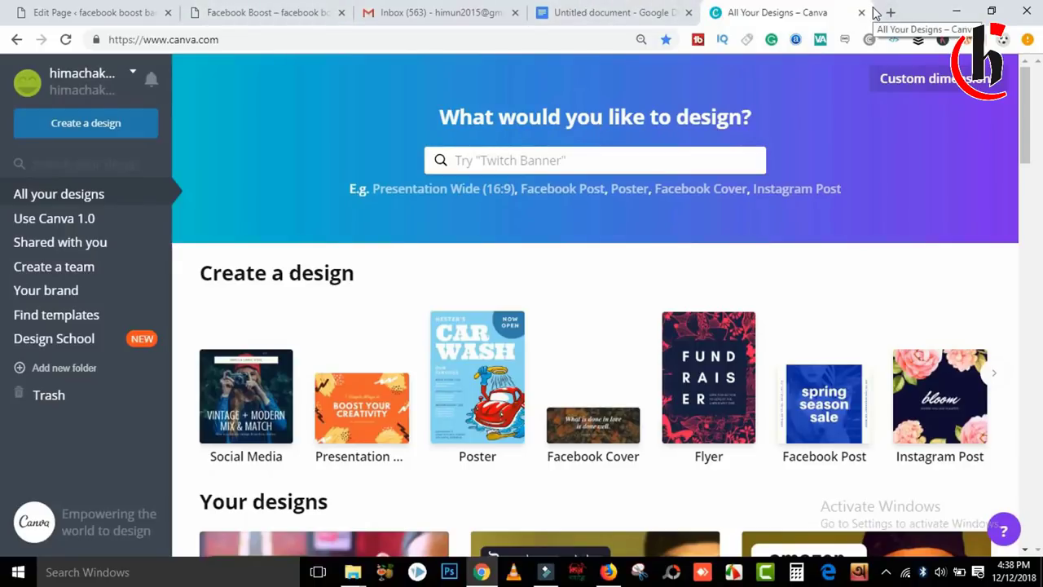
left_click(106, 10)
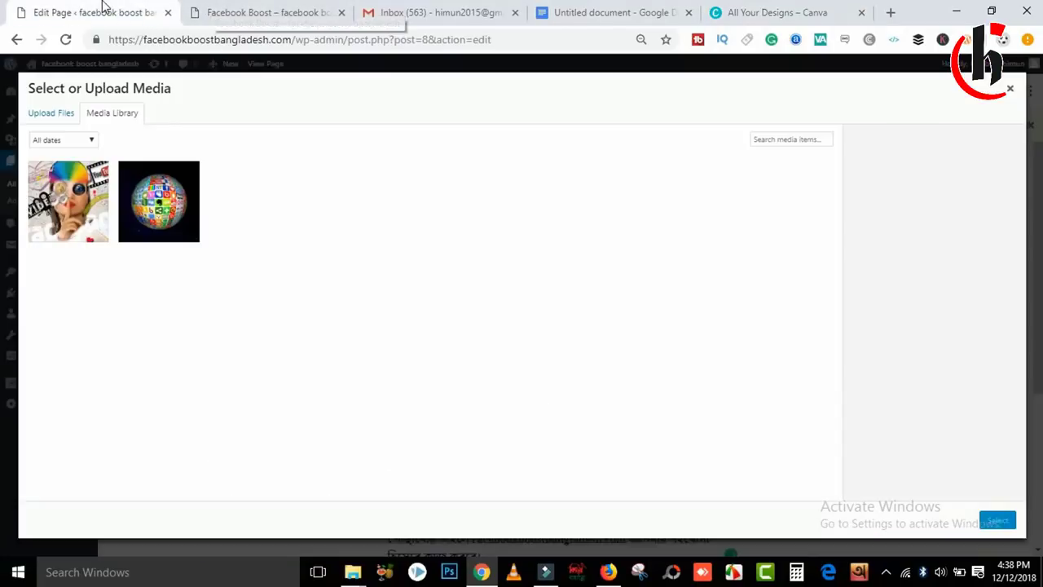
left_click(67, 210)
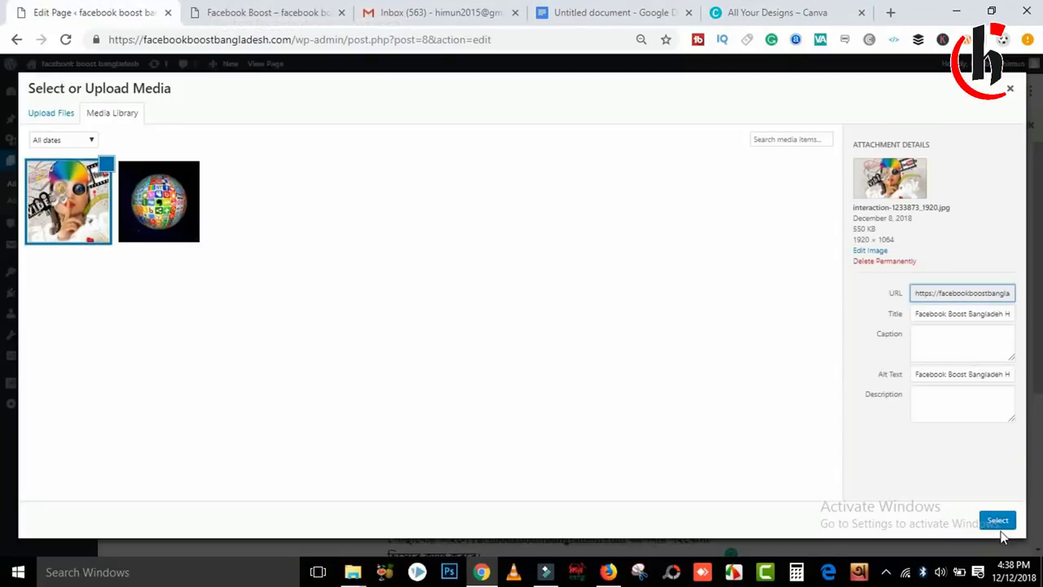
left_click(997, 521)
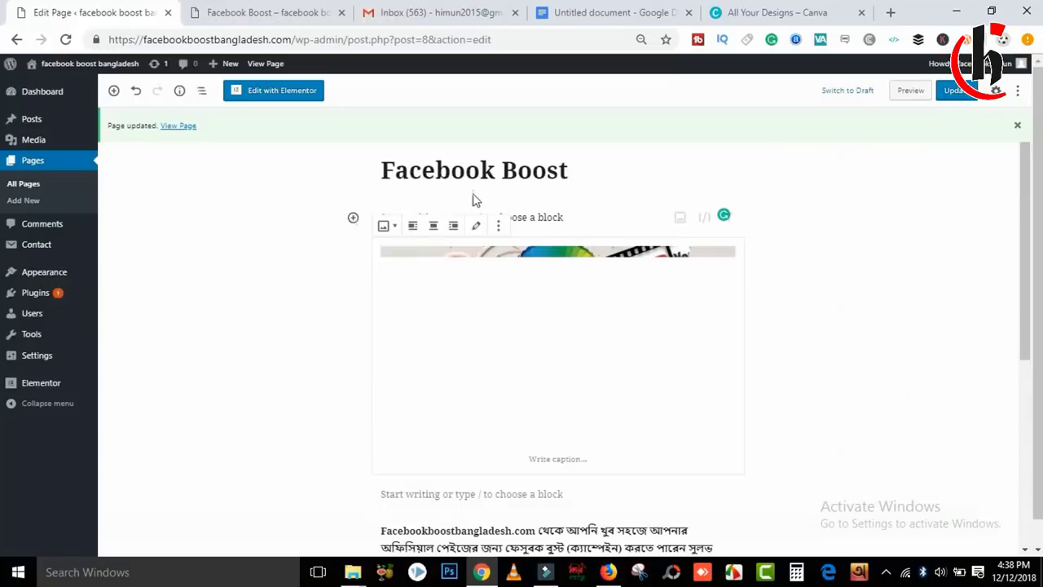
scroll(726, 163, "down", 2)
left_click(961, 92)
Reload the live Facebook Boost page to confirm the image appears above the paragraph.
left_click(285, 13)
left_click(68, 40)
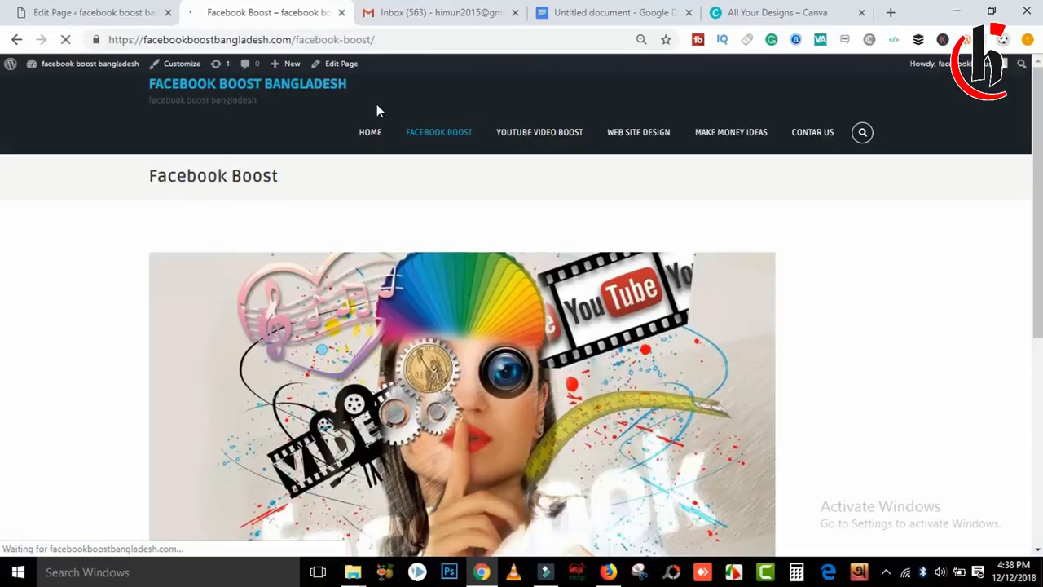
scroll(967, 112, "down", 1)
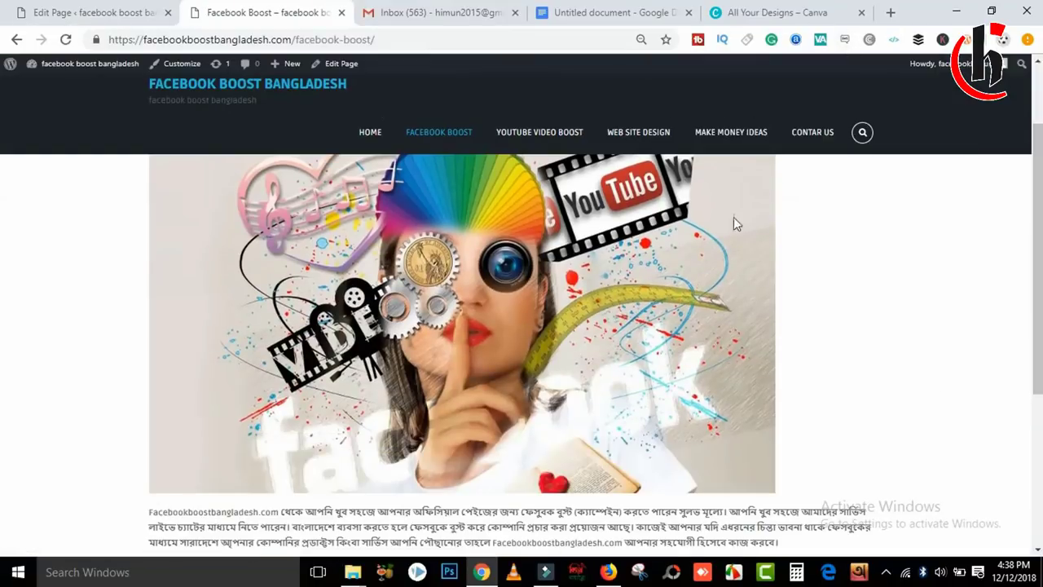
left_click(793, 10)
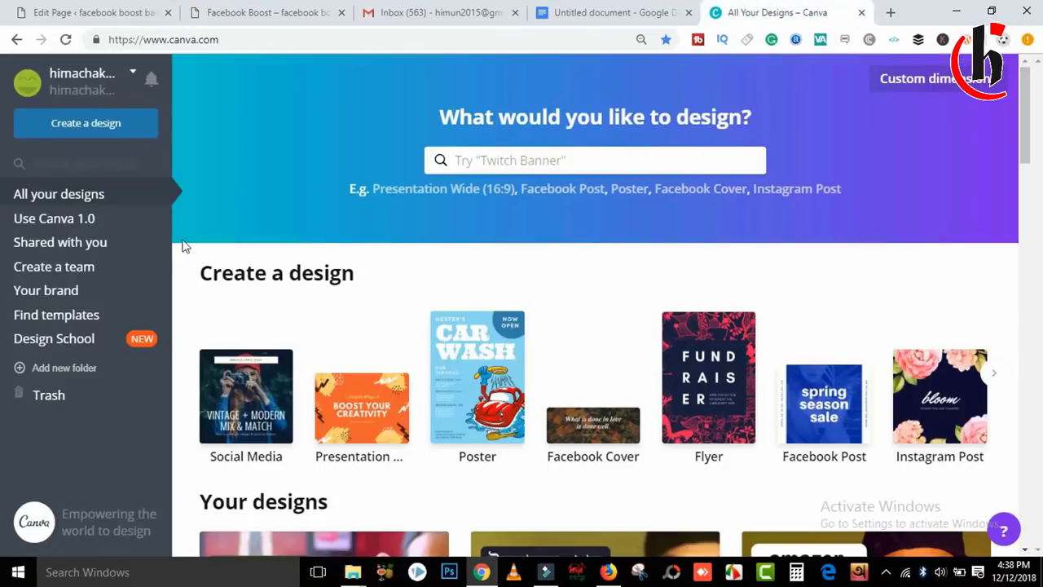
Create a new blank custom design 1280 px wide by 720 px high.
left_click(935, 78)
left_click(782, 130)
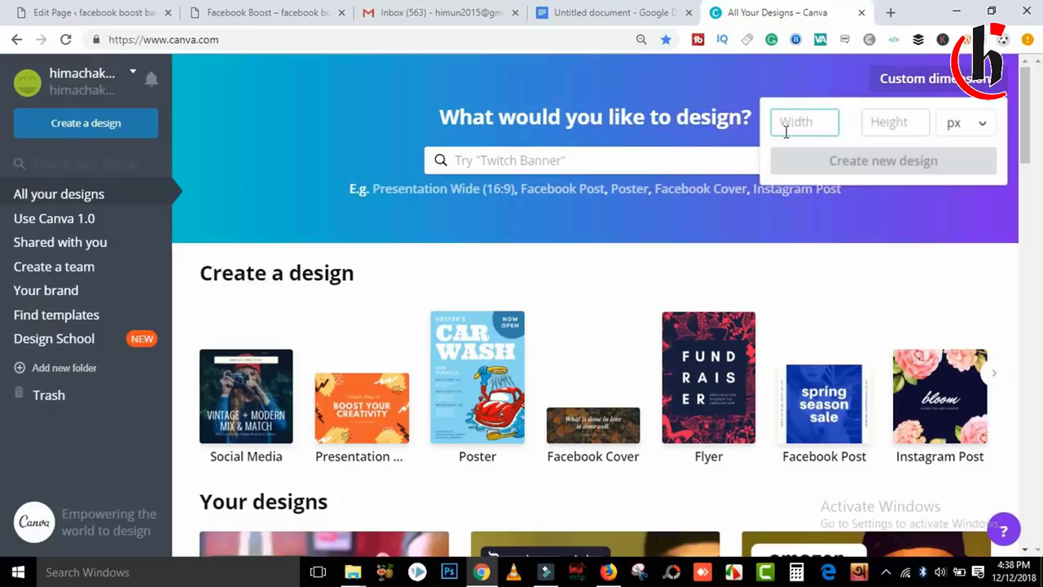
type("1280")
left_click(895, 120)
type("720")
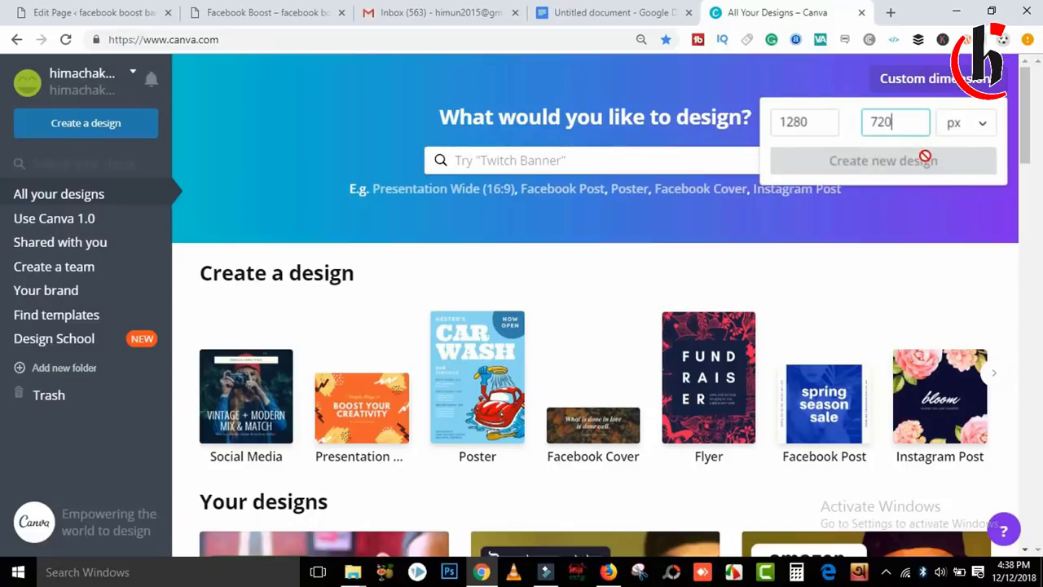
left_click(1023, 200)
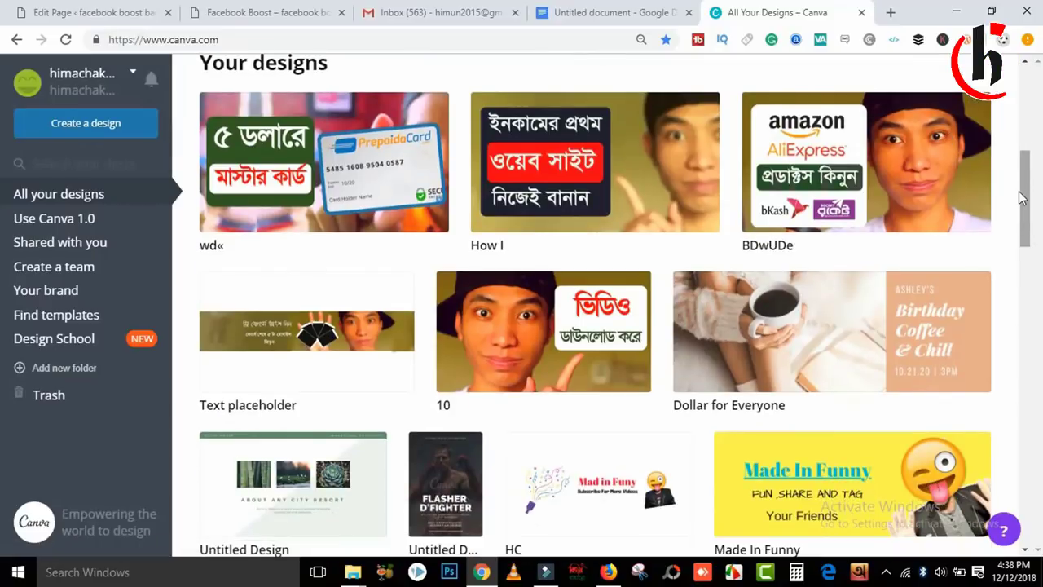
scroll(1023, 198, "up", 5)
left_click(895, 96)
left_click(890, 121)
type("720")
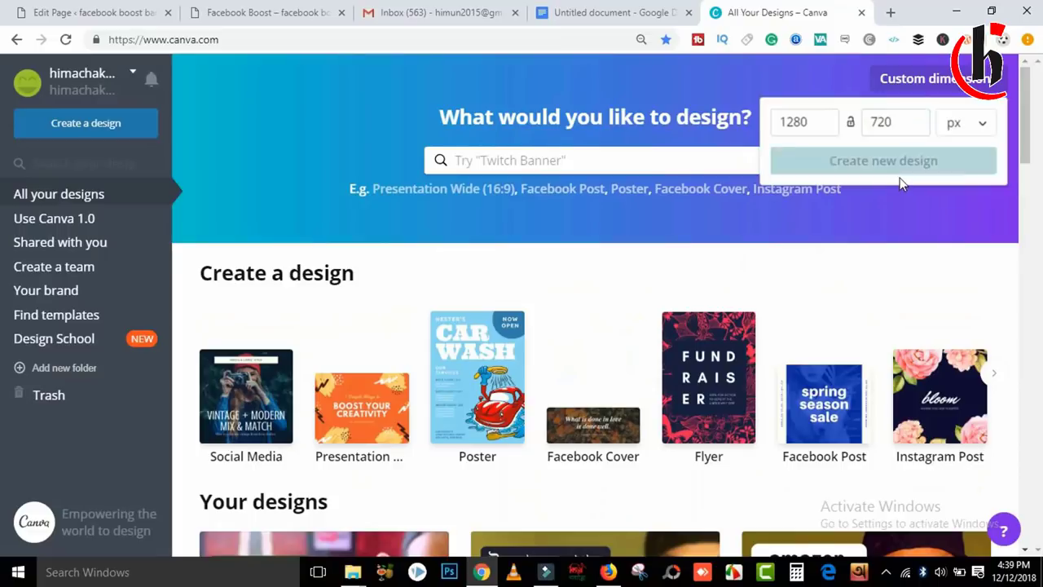
left_click(900, 168)
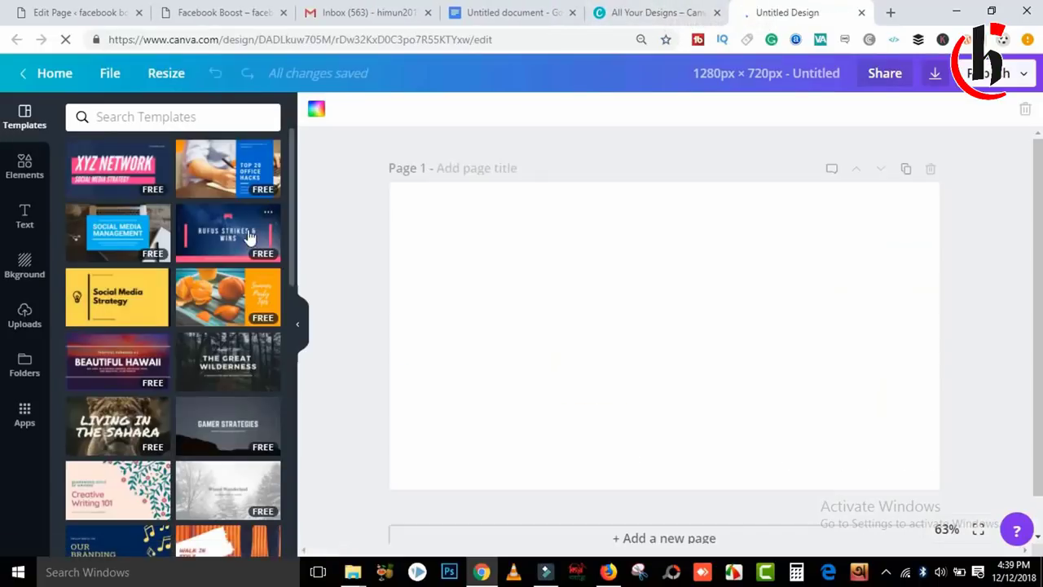
Apply the Top 20 Office Hacks template and search Elements for FACEBOOK.
left_click(253, 181)
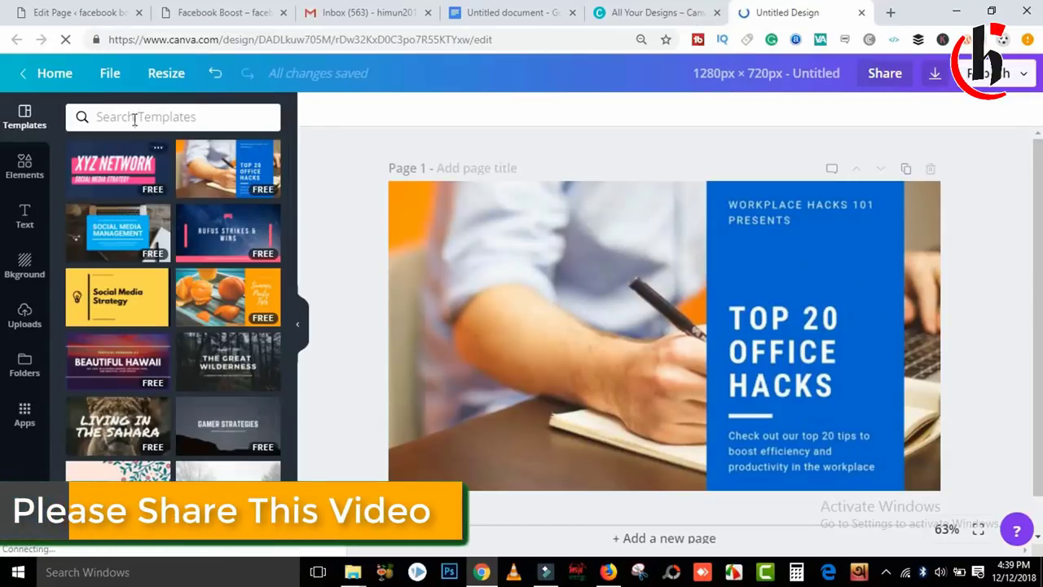
left_click(179, 115)
type("F")
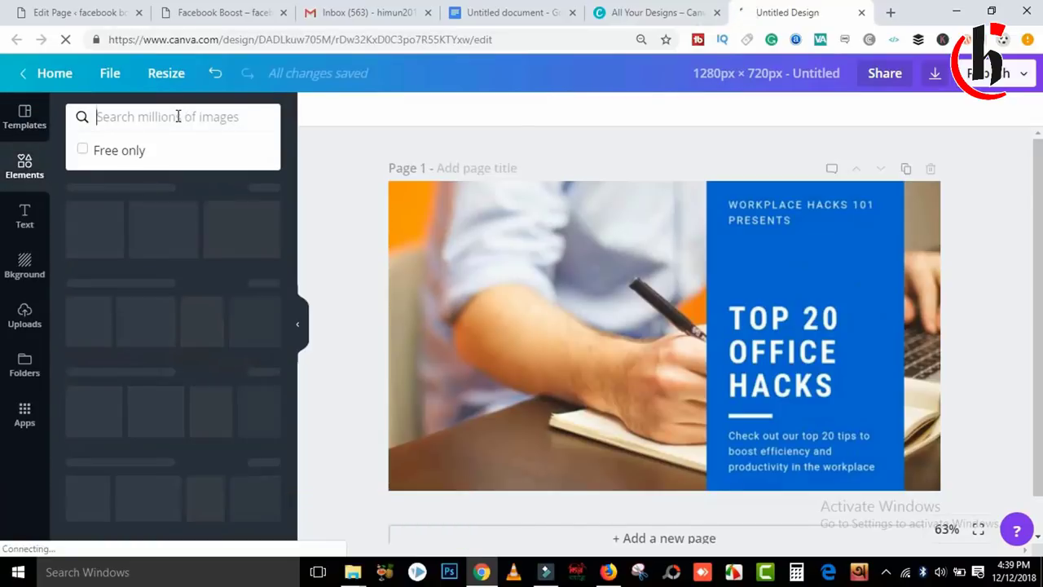
type("ACEBOOK")
key("Return")
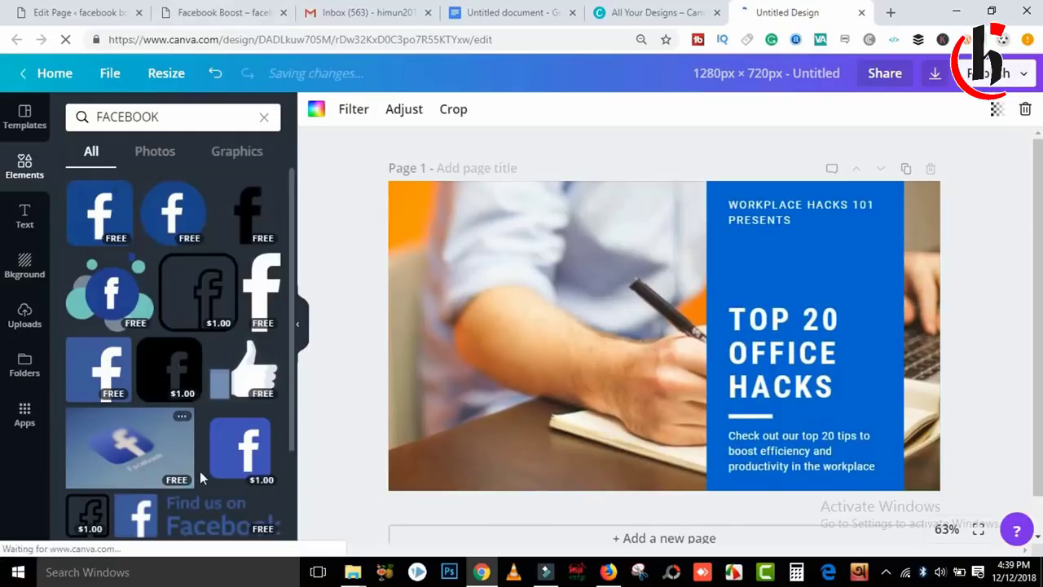
Add two Facebook graphics and a thumbs-up to the page and move them left.
left_click(129, 242)
left_click(106, 301)
left_click(240, 383)
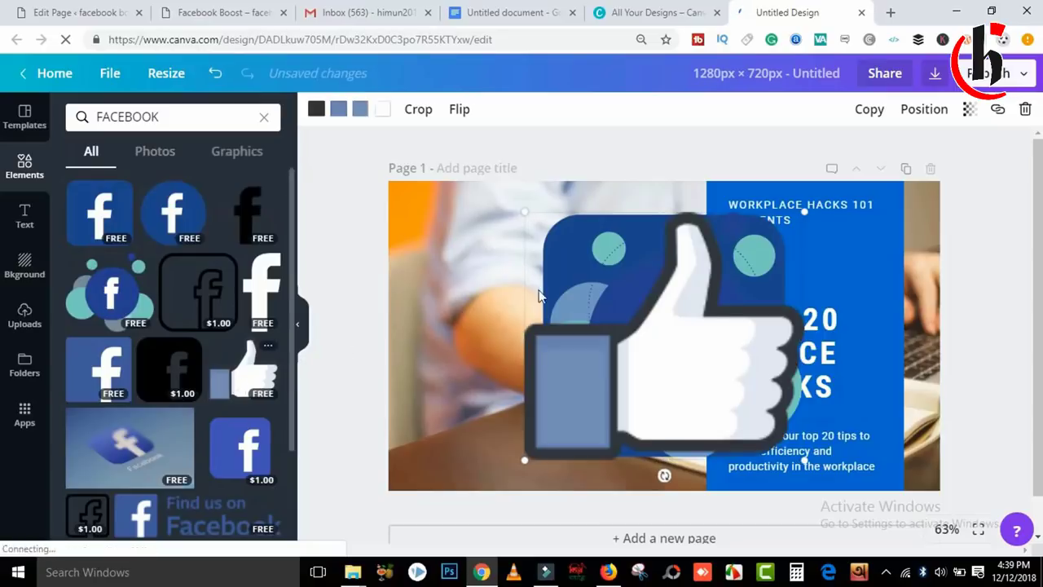
left_click_drag(717, 263, 513, 263)
left_click(736, 235)
left_click_drag(736, 236, 573, 277)
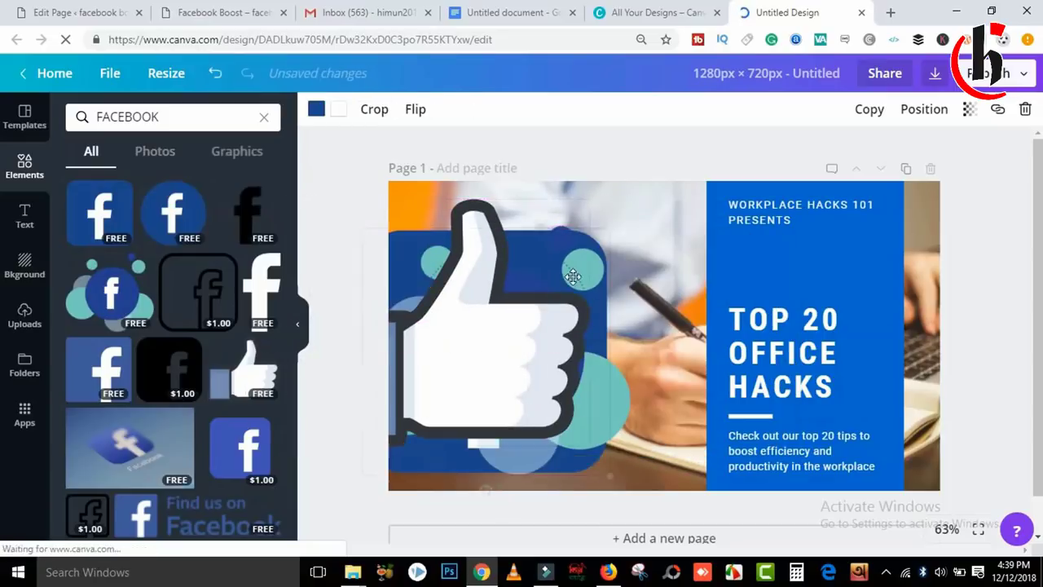
Delete the blue panel and the TOP 20 OFFICE HACKS and WORKPLACE HACKS 101 PRESENTS texts.
left_click(799, 211)
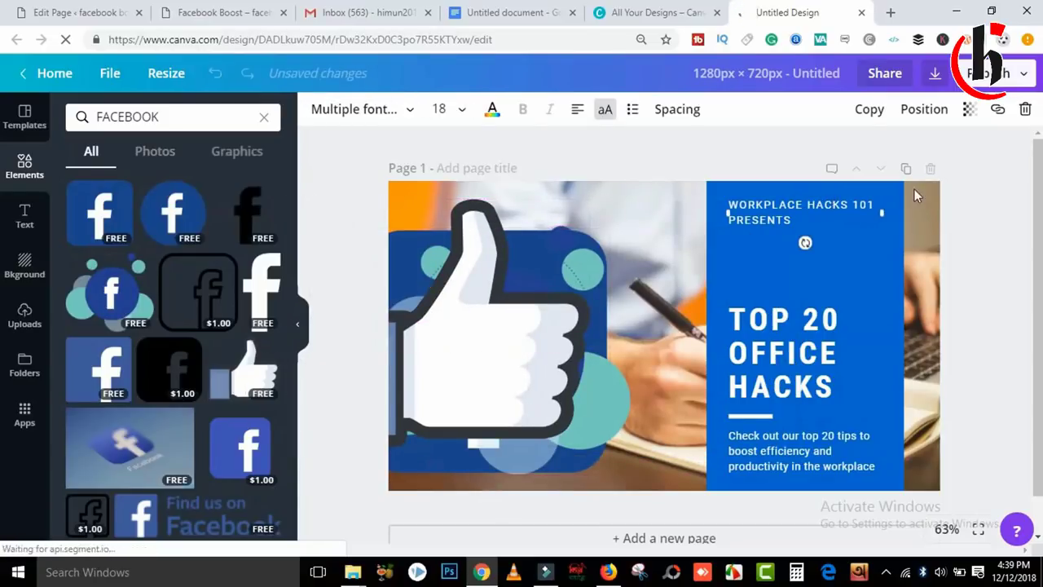
left_click(885, 244)
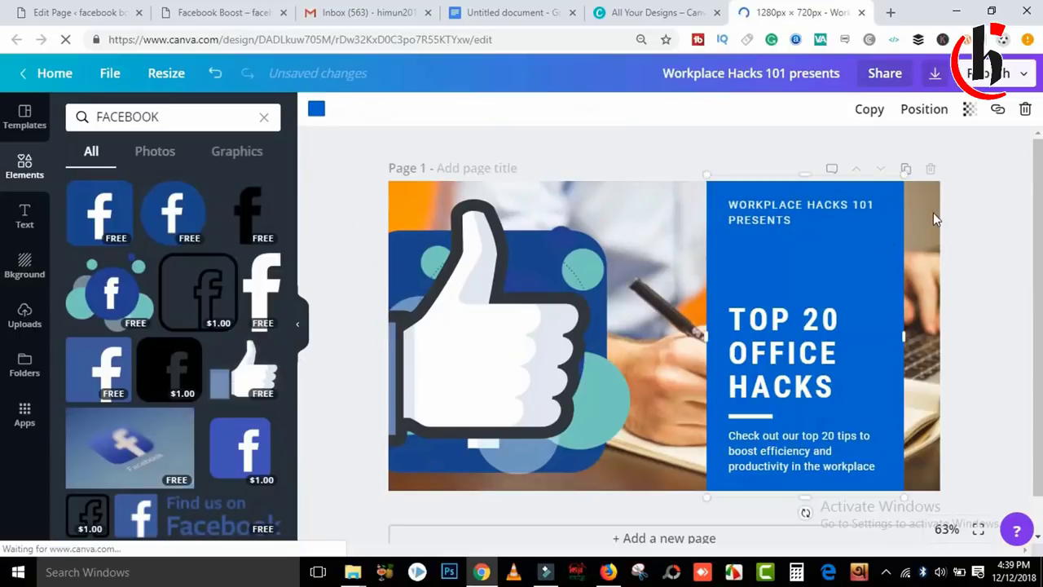
left_click(1025, 109)
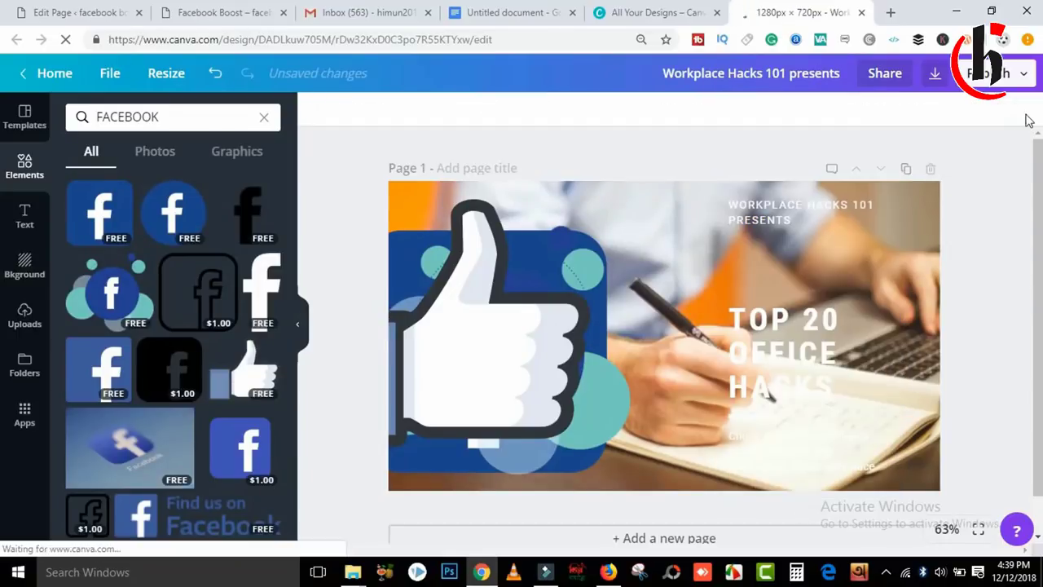
left_click(788, 310)
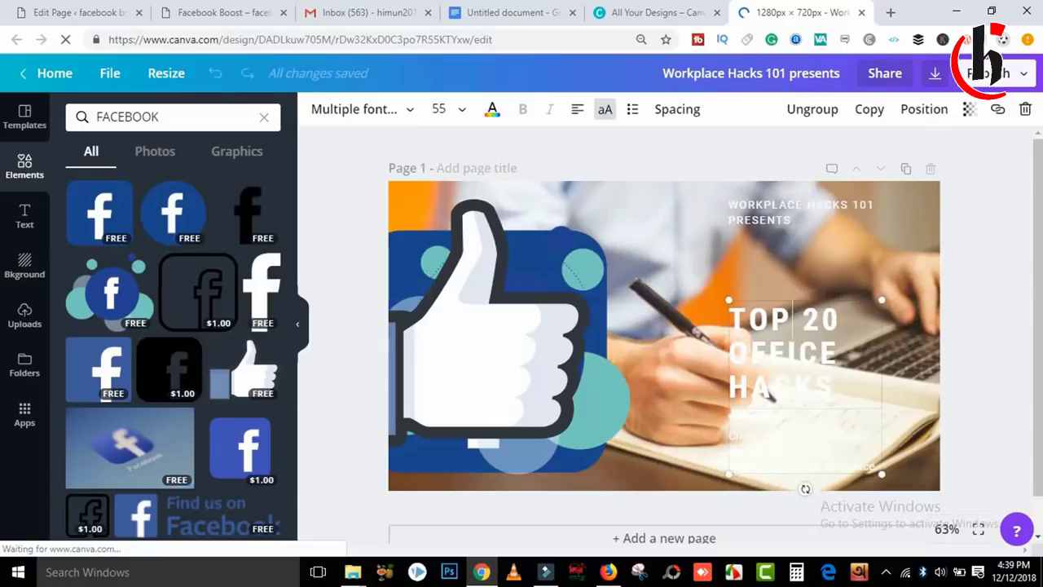
left_click(1025, 110)
left_click(970, 151)
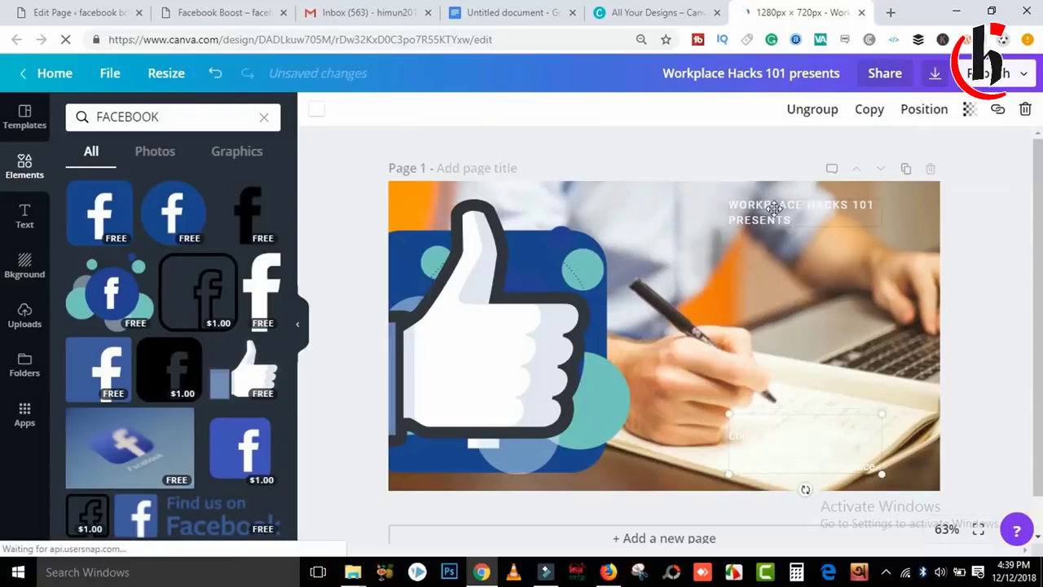
left_click(775, 208)
left_click(1025, 109)
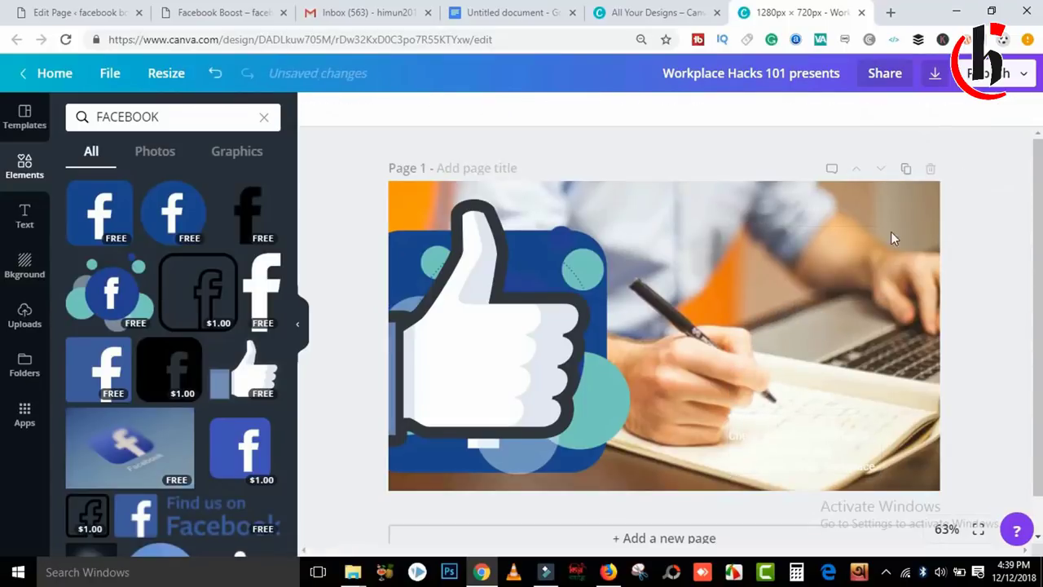
Move the thumbs-up to the photo's right edge and delete the remaining faint text.
left_click_drag(514, 288, 875, 272)
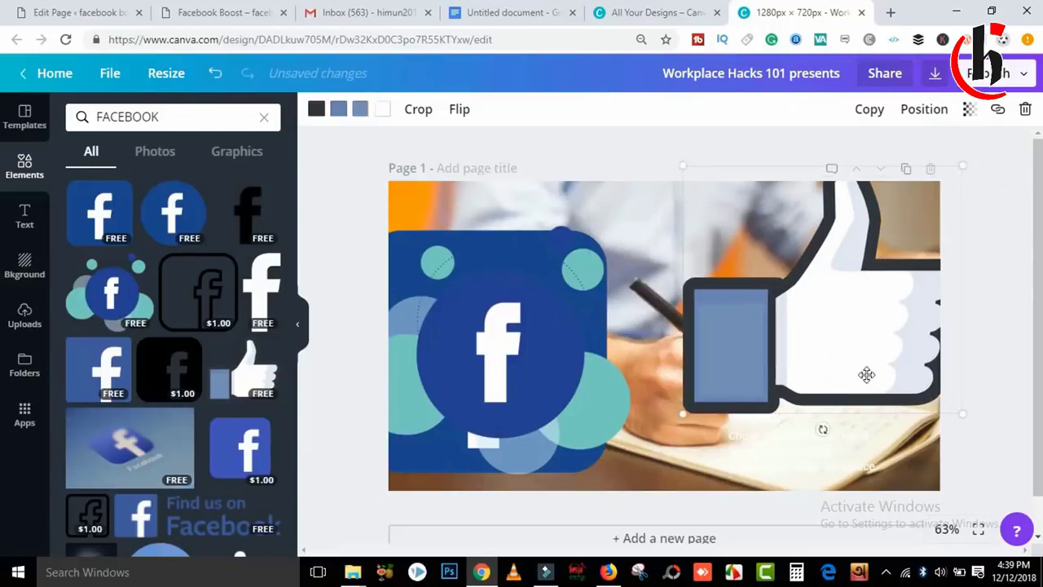
left_click(782, 450)
left_click(1025, 109)
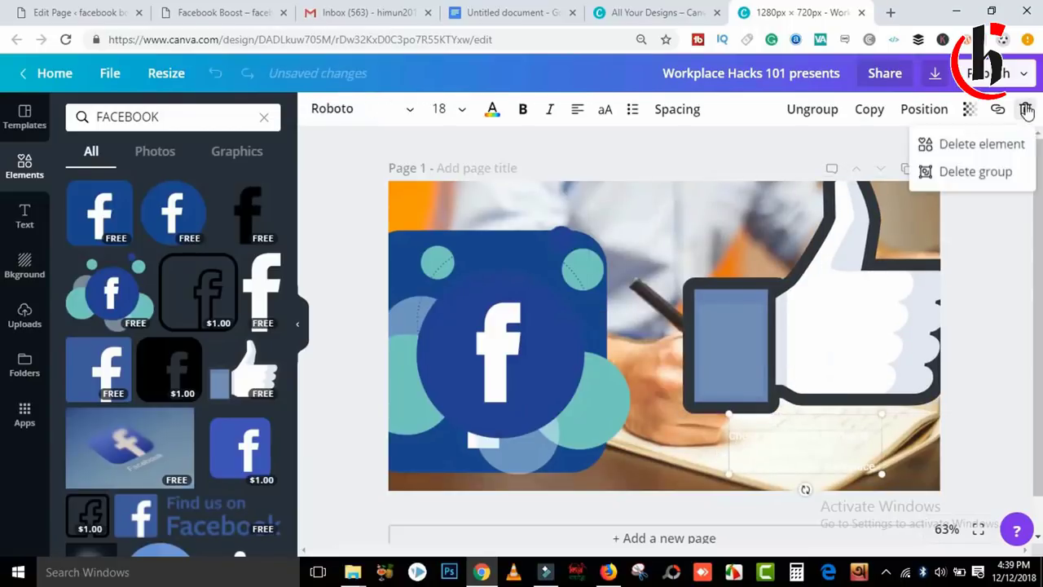
left_click(966, 144)
left_click(699, 449)
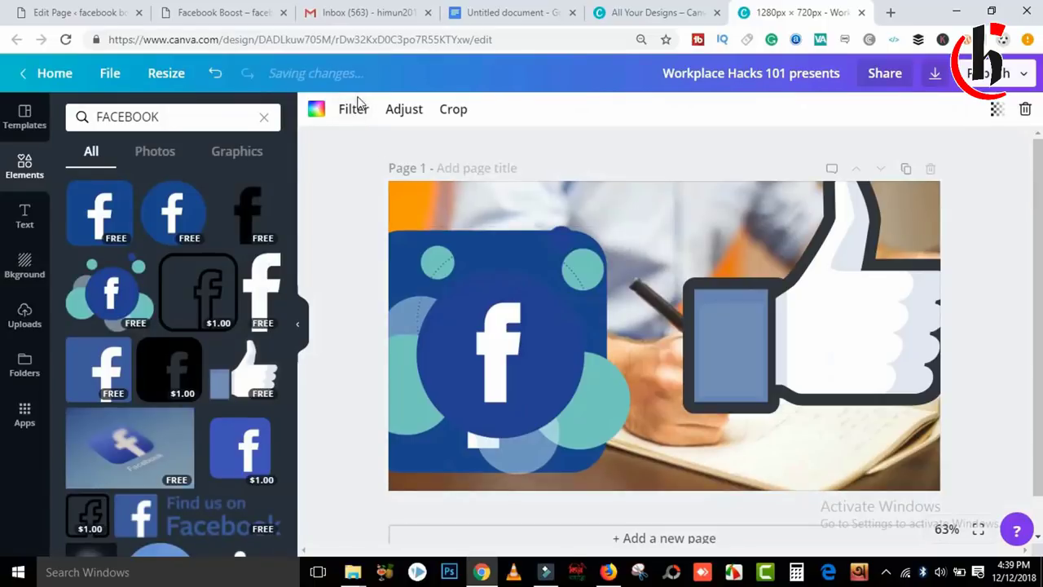
Apply the Peony filter to the background photo and blur it heavily.
left_click(347, 116)
left_click(202, 367)
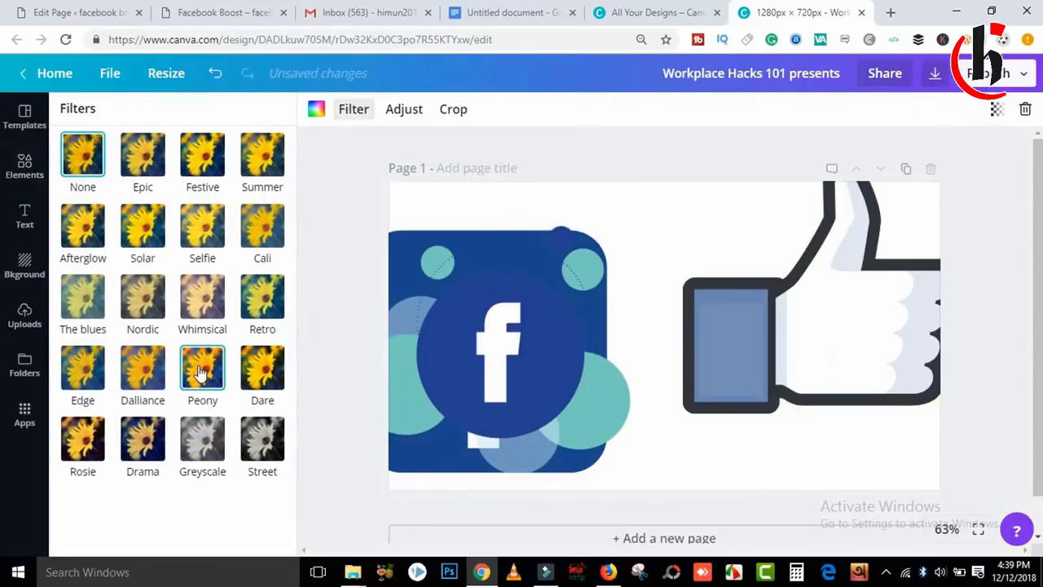
left_click(404, 110)
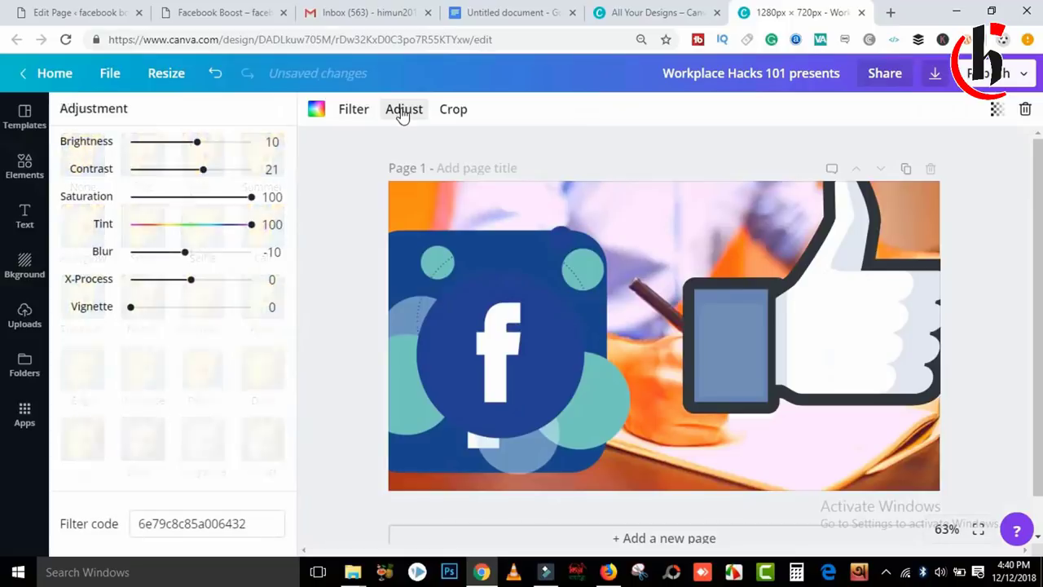
left_click_drag(184, 253, 238, 251)
Shrink the thumbs-up and the bubbles Facebook graphic, placing the bubbles beside the thumbs-up.
left_click(792, 328)
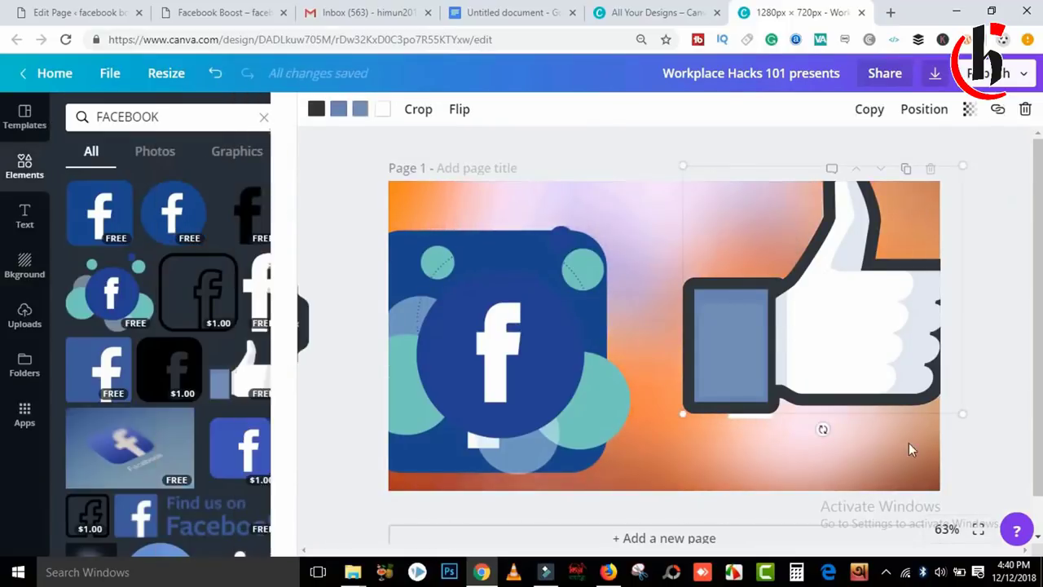
left_click_drag(966, 412, 791, 338)
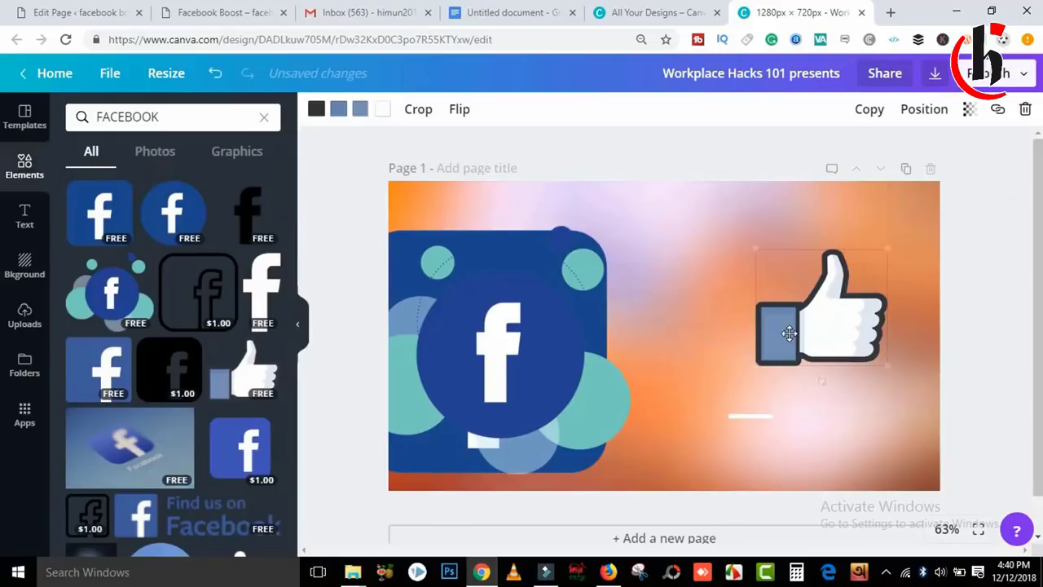
left_click(742, 422)
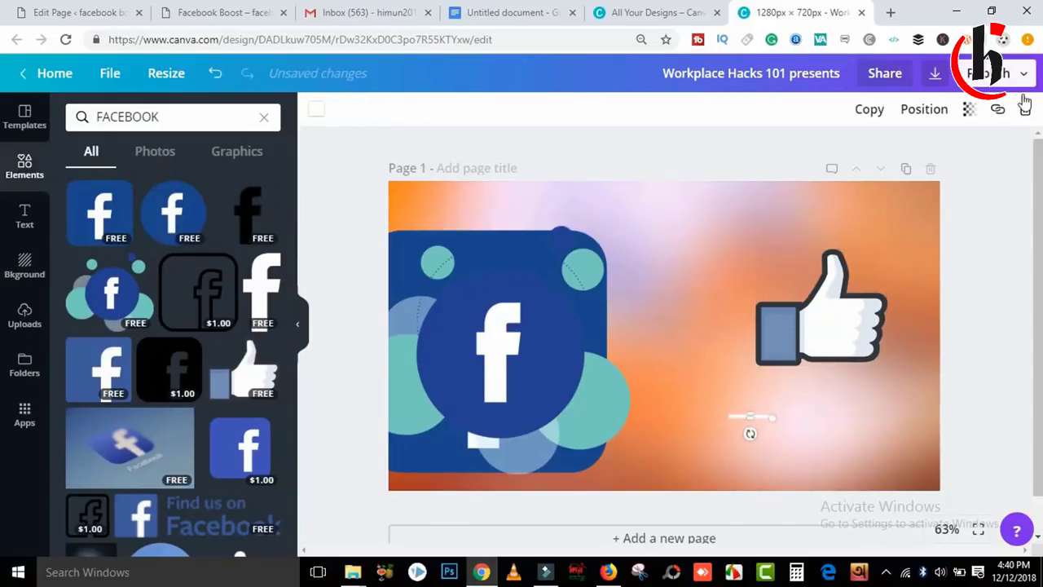
left_click_drag(575, 321, 503, 302)
left_click_drag(673, 434, 480, 257)
left_click_drag(440, 222, 712, 259)
Shrink the large Facebook logo to the lower left and move the bubbles graphic beneath the thumbs-up.
left_click(554, 338)
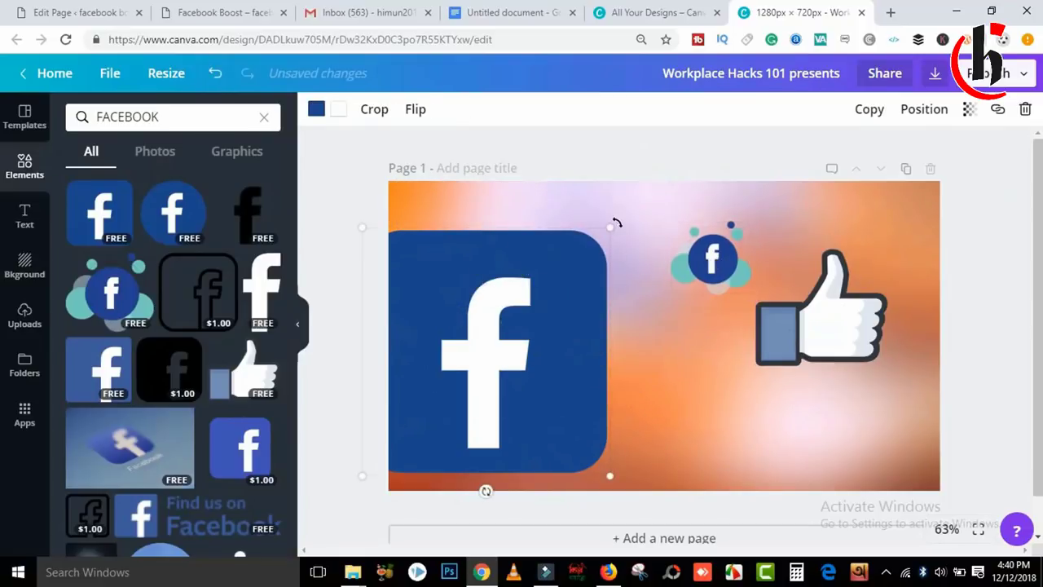
left_click_drag(610, 228, 460, 406)
left_click_drag(432, 440, 607, 405)
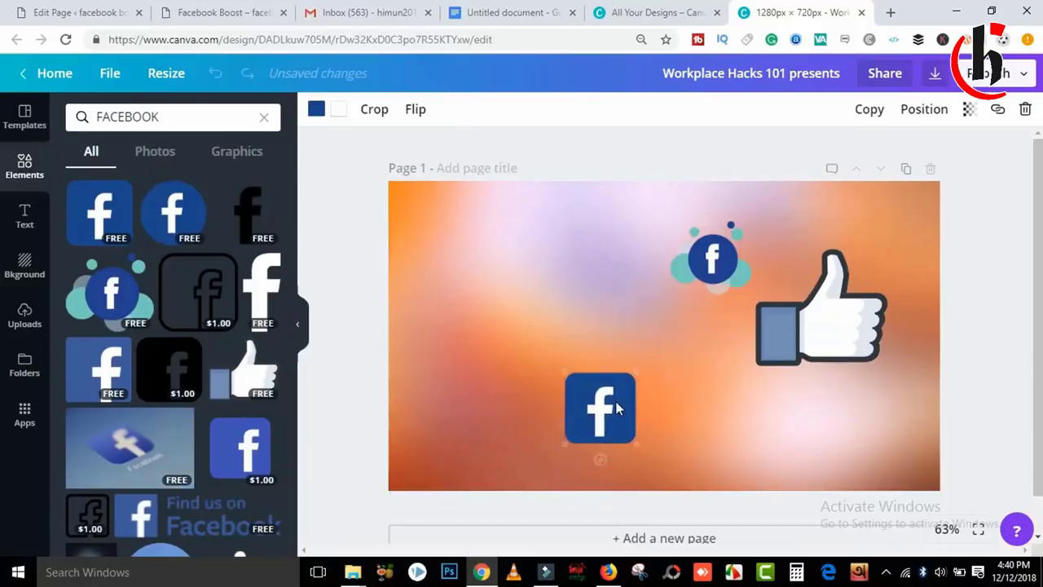
left_click_drag(727, 256, 851, 470)
left_click(820, 314)
left_click_drag(819, 314, 825, 349)
left_click_drag(588, 417, 478, 409)
left_click(797, 374)
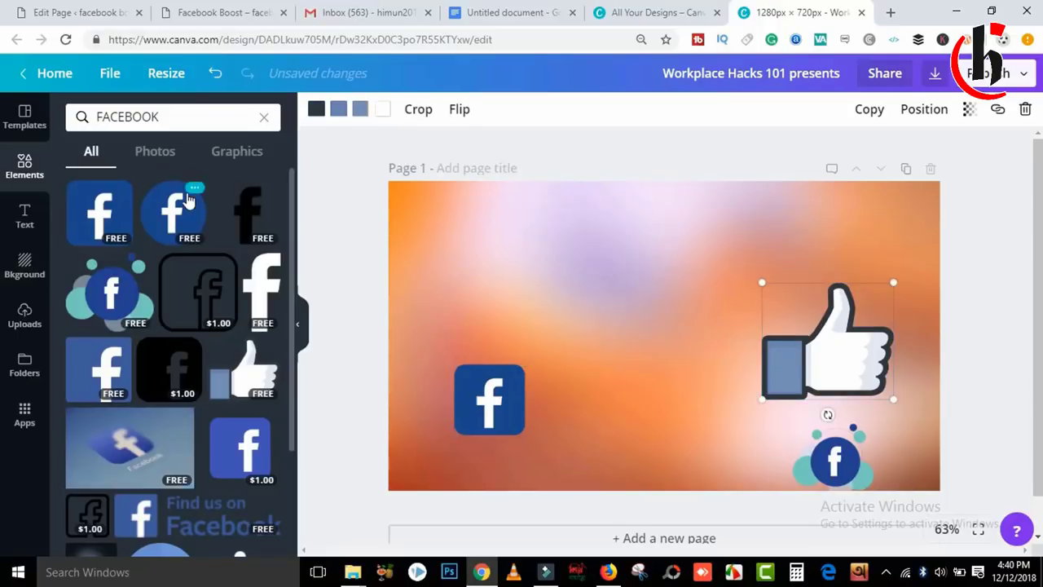
Add a text box and set it in the SutonnyMJ font.
left_click(24, 216)
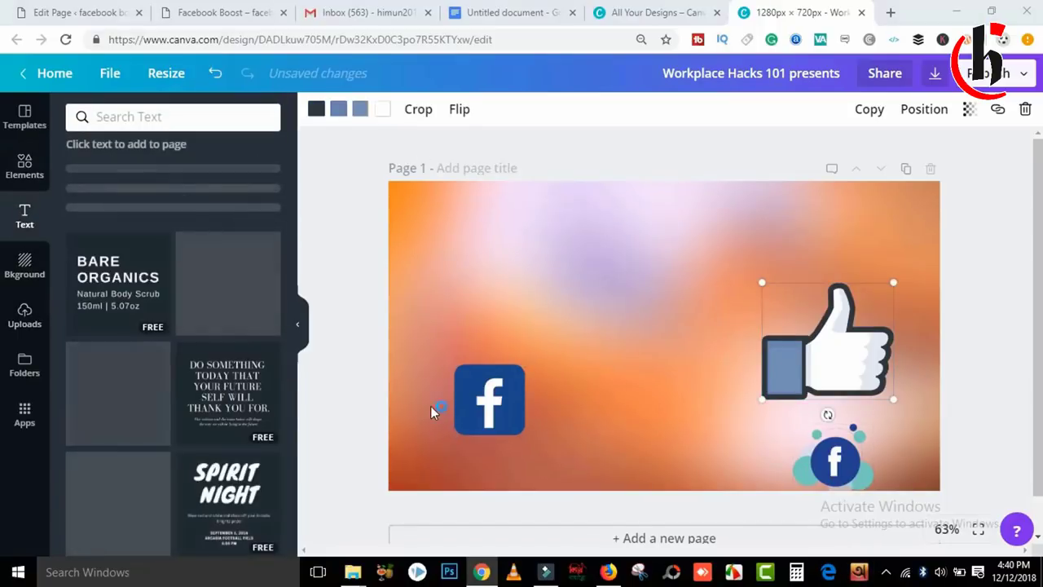
key("F12")
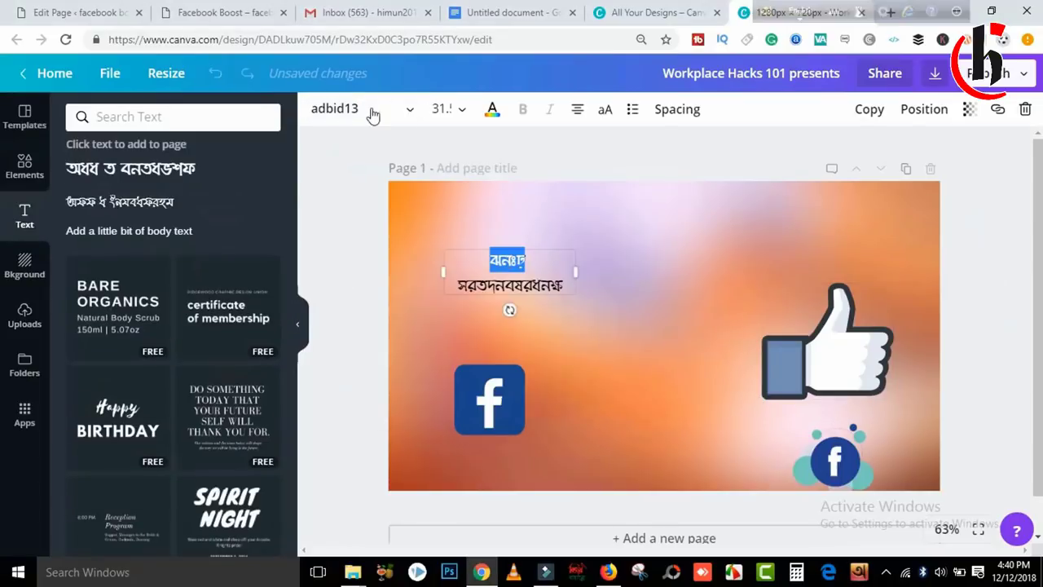
key("ctrl+a")
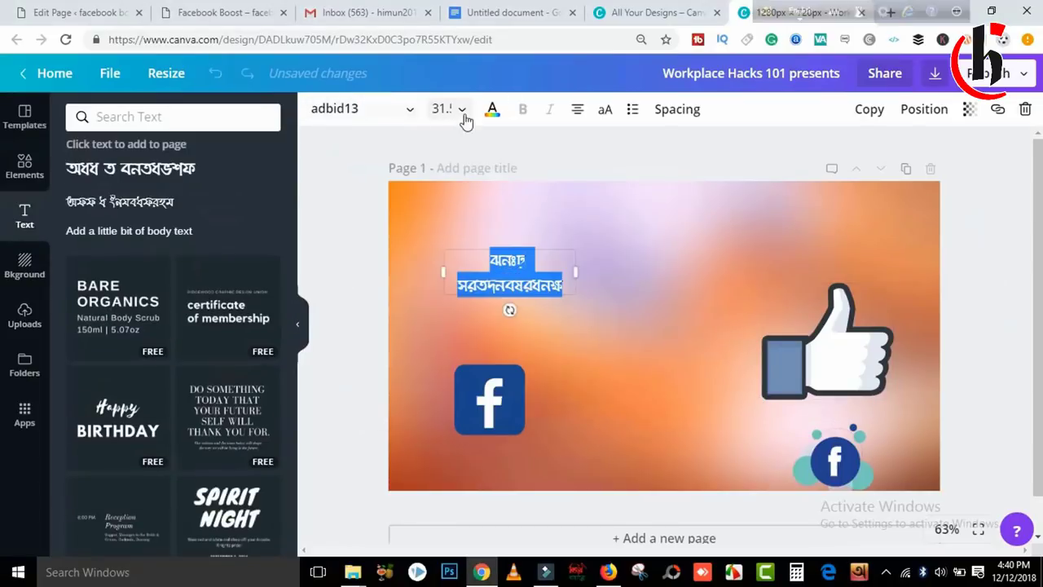
left_click(367, 114)
left_click_drag(560, 182, 562, 204)
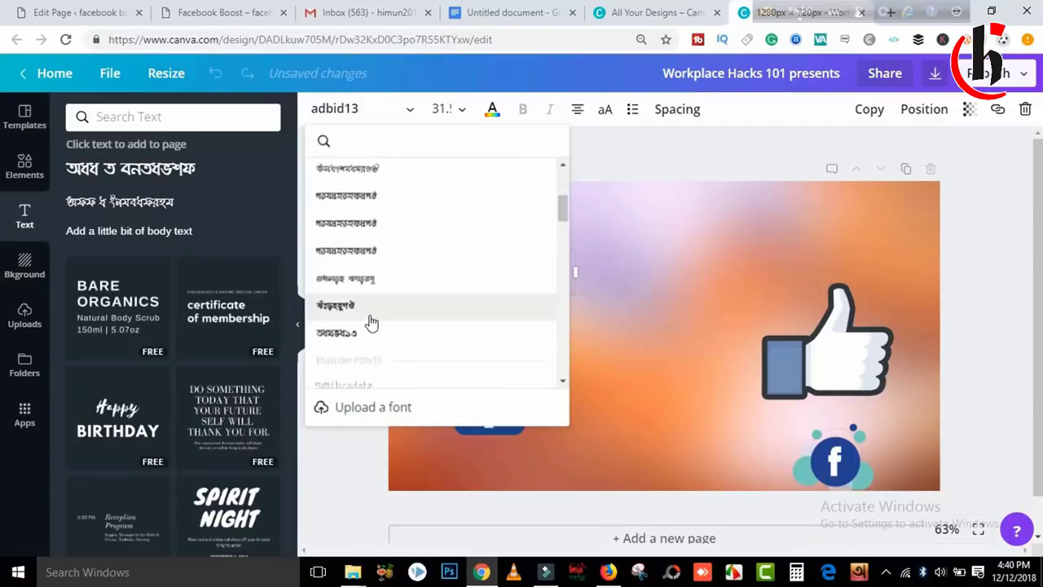
left_click(370, 317)
left_click(568, 351)
Type 'esbuk busT' with Bengali phonetic input so the box reads ফেসবুক বুস্ট.
left_click(521, 265)
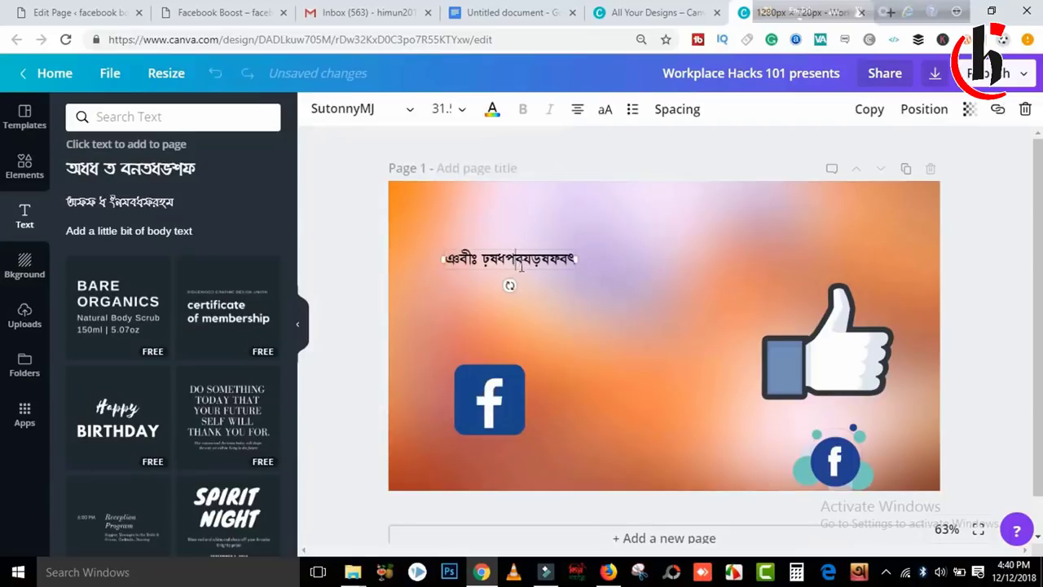
key("ctrl+a")
left_click(807, 9)
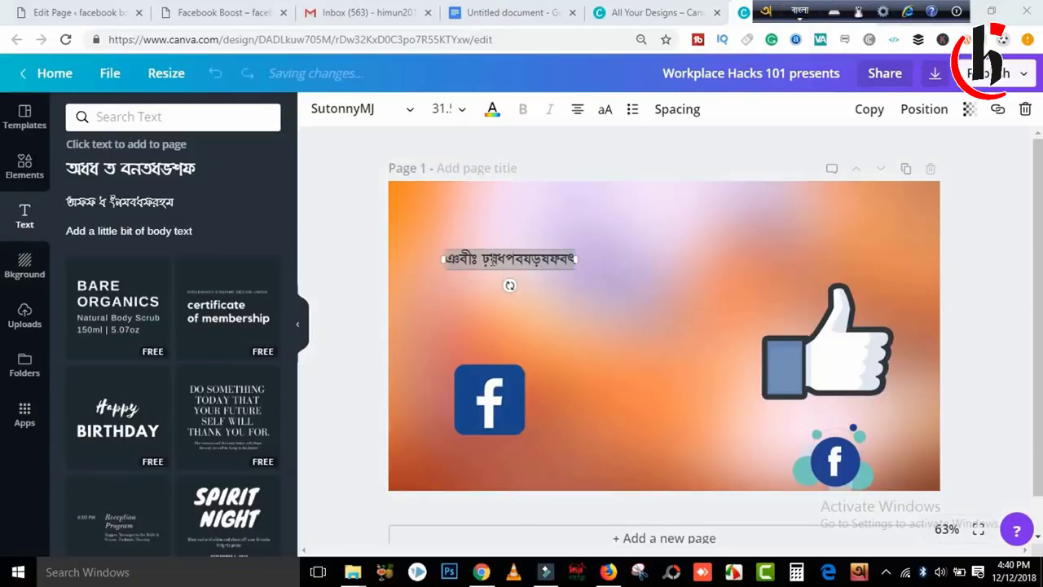
type("Cr")
key("BackSpace")
key("BackSpace")
type("PH")
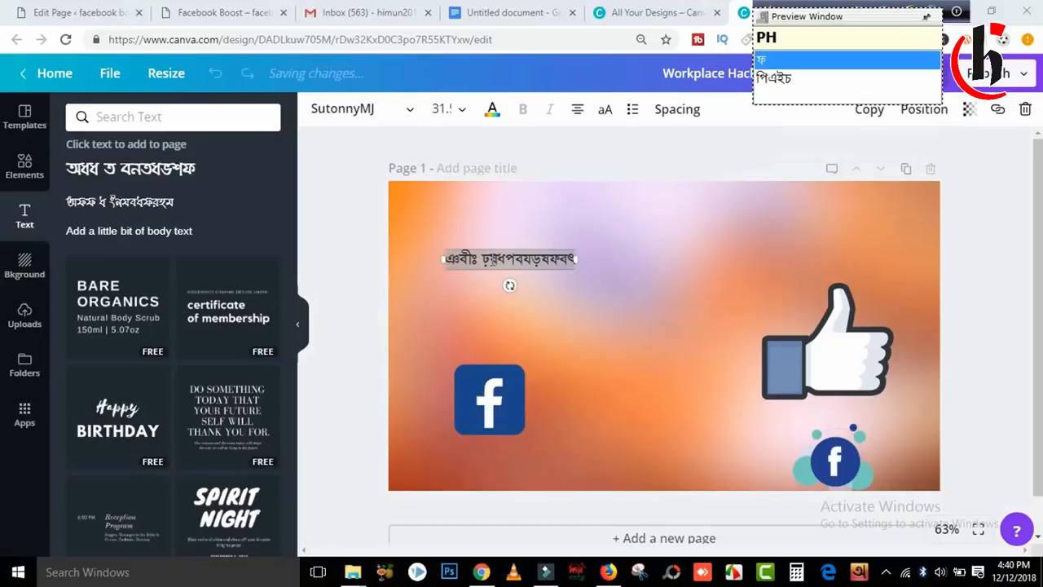
double_click(491, 259)
left_click(508, 256, "shift")
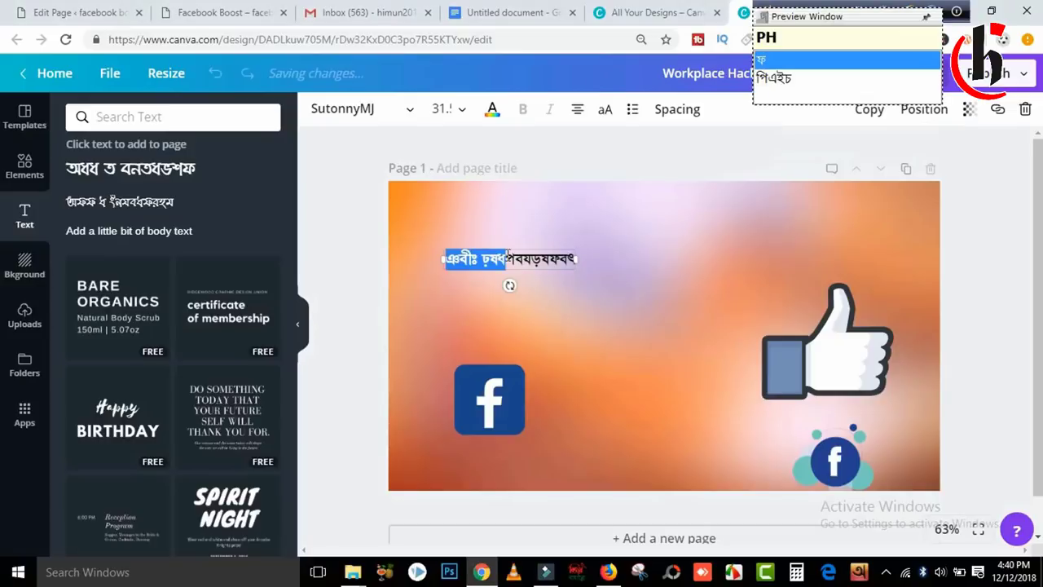
key("ctrl+a")
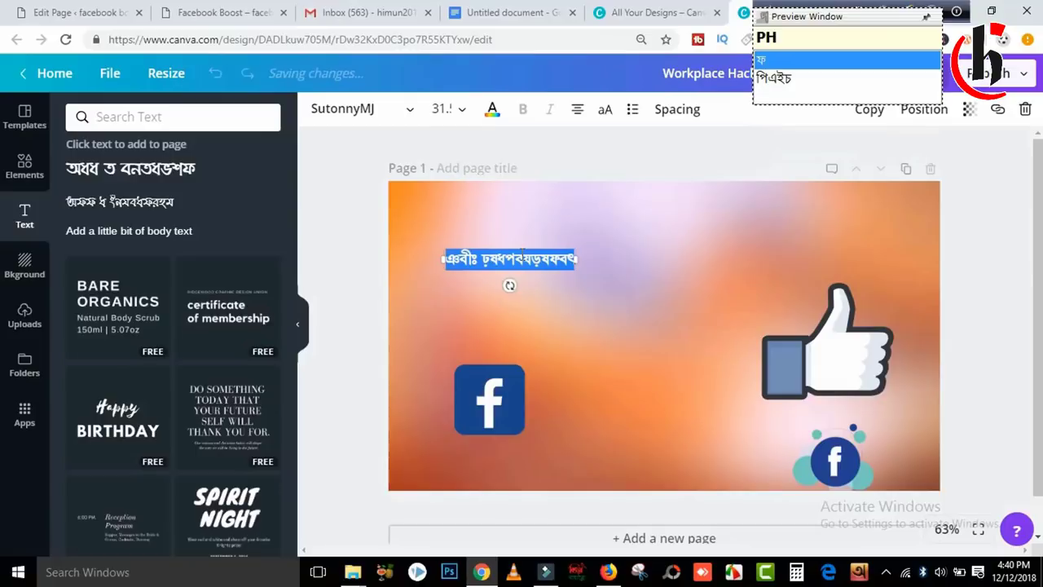
type("esbuk busT")
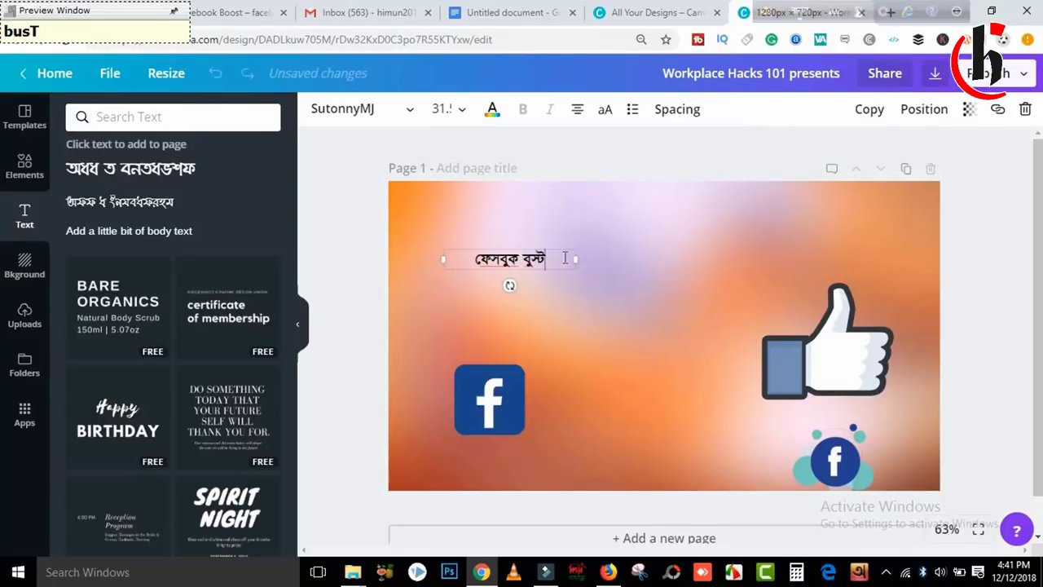
Set ফেসবুক বুস্ট to size 144, widen it to one line, and move it to top centre.
left_click_drag(564, 258, 471, 259)
left_click(457, 118)
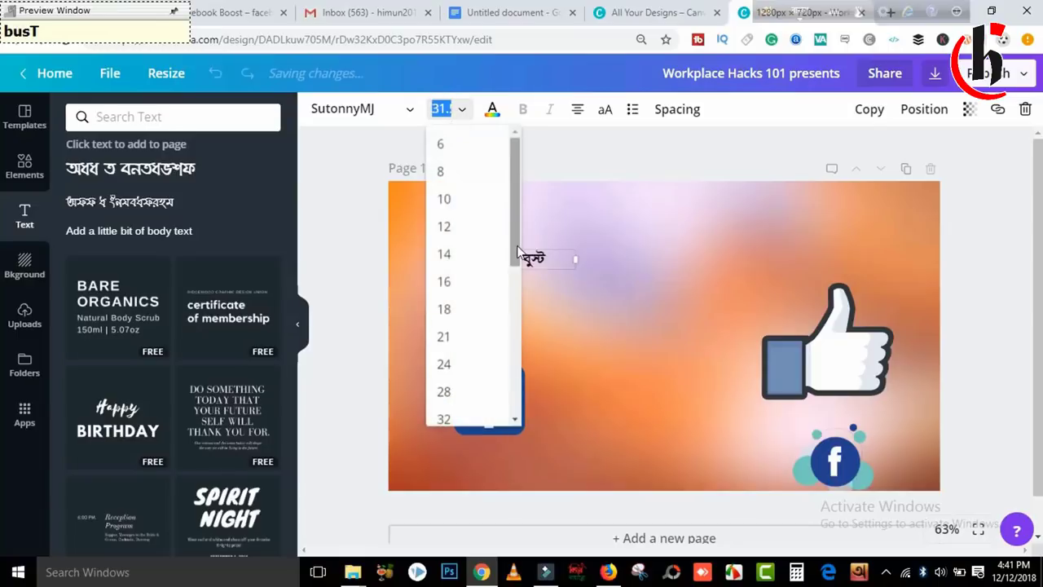
left_click_drag(518, 204, 518, 350)
left_click(447, 406)
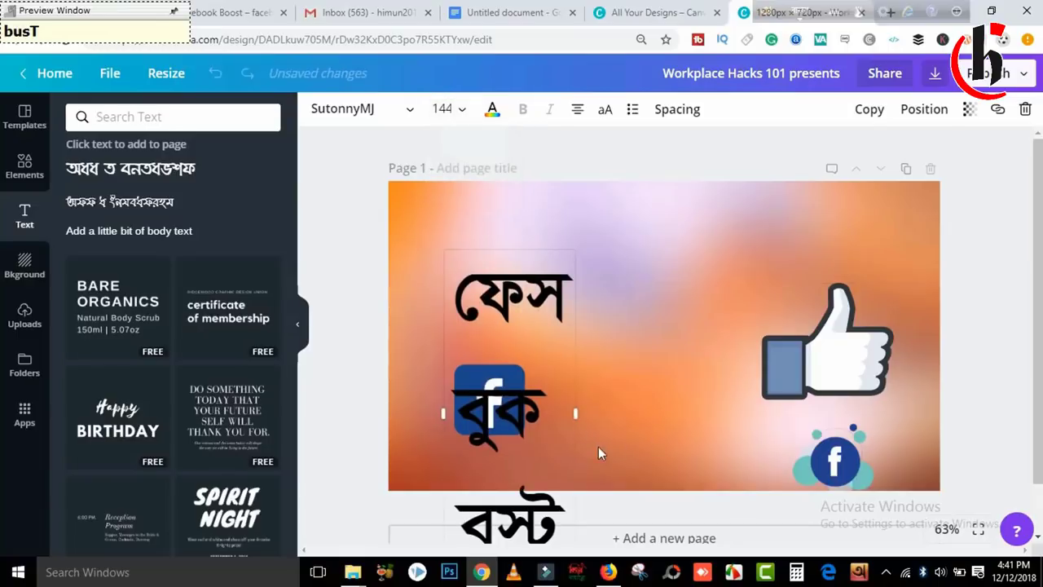
left_click_drag(577, 412, 966, 342)
left_click_drag(609, 293, 579, 264)
Arrange the thumbs-up, Facebook square and bubbles graphics in a row below the title.
left_click_drag(825, 397, 658, 432)
left_click(512, 405)
left_click_drag(513, 405, 534, 383)
left_click(667, 392)
left_click_drag(666, 393, 649, 370)
left_click_drag(835, 460, 813, 369)
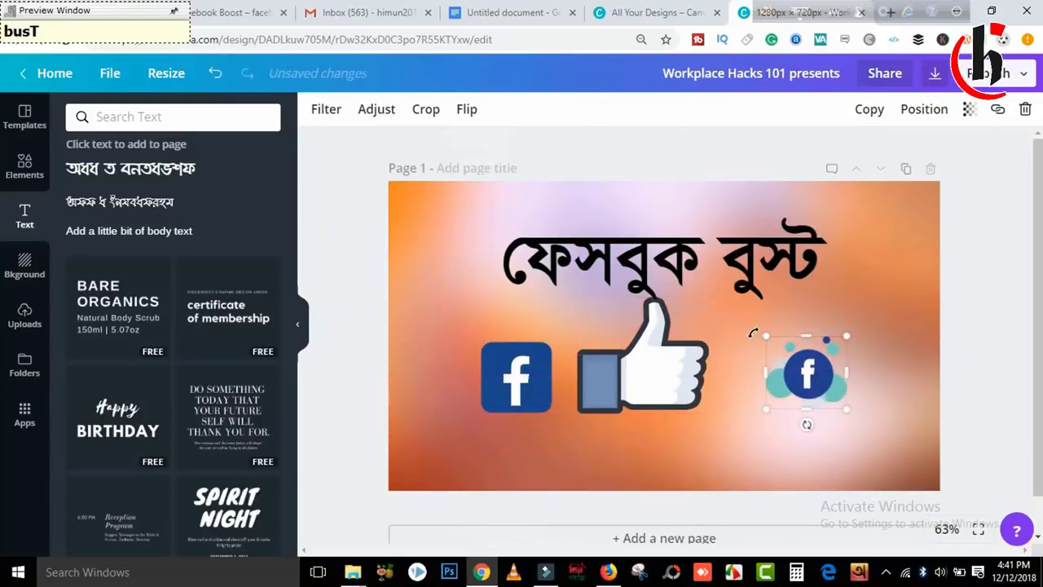
left_click_drag(640, 361, 686, 381)
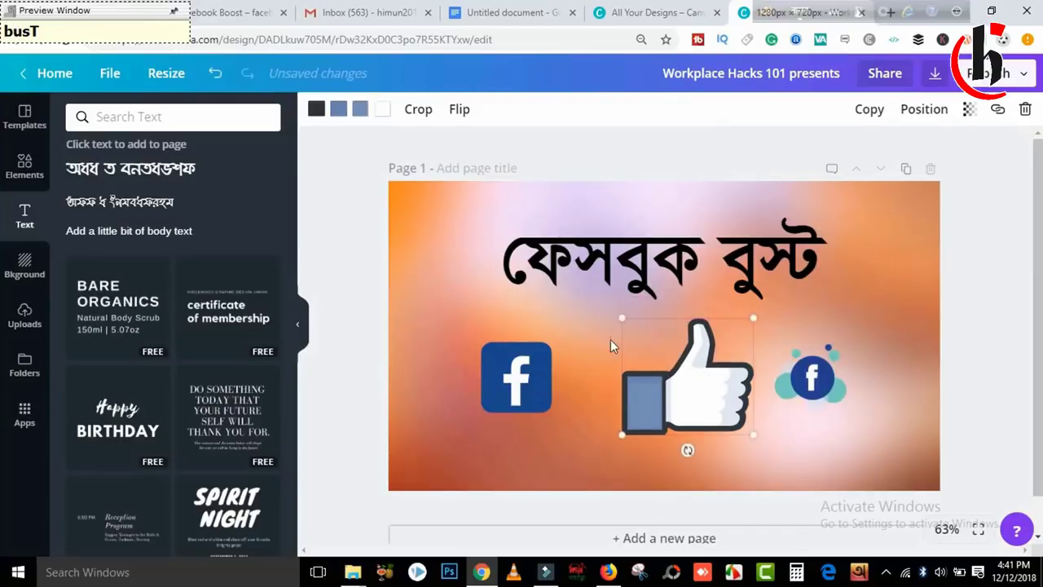
left_click_drag(621, 313, 654, 349)
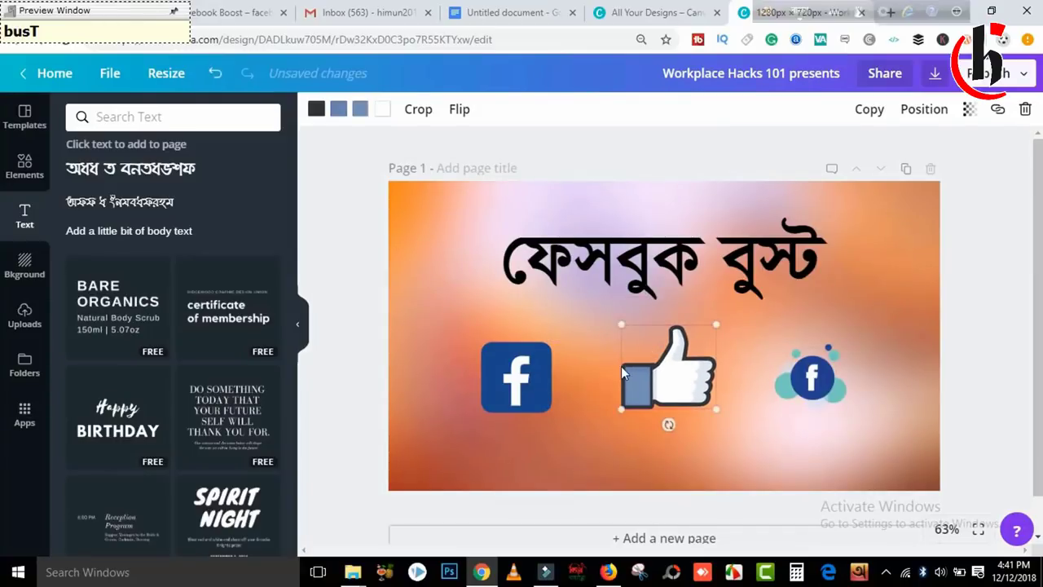
Reposition the Facebook square and thumbs-up, and enlarge the bubbles graphic.
left_click(522, 373)
left_click_drag(522, 373, 520, 382)
left_click(665, 358)
left_click_drag(691, 365, 684, 376)
left_click(830, 376)
left_click_drag(846, 346, 861, 334)
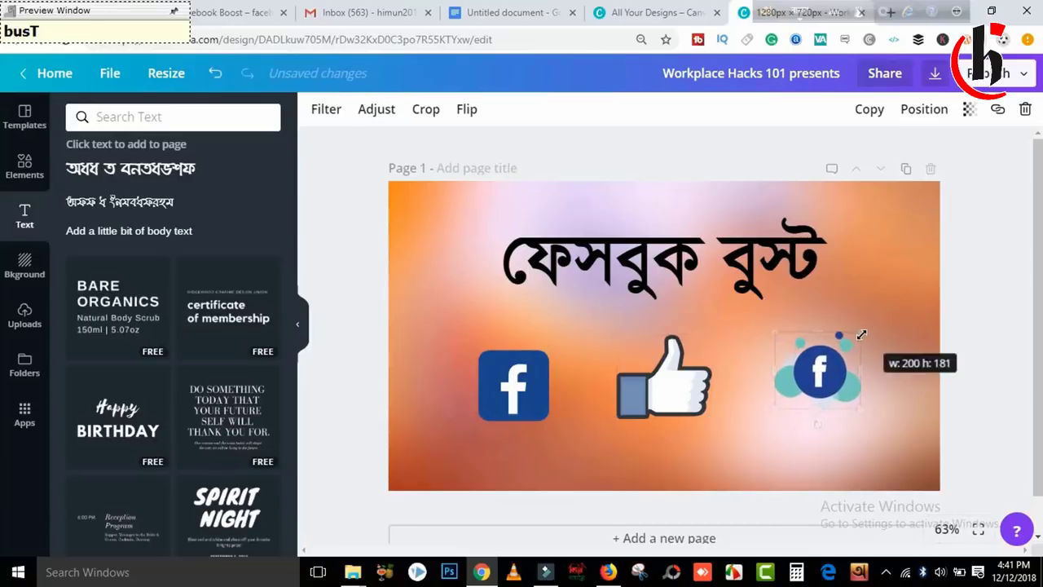
Centre the title and fine-tune the alignment of the three graphics.
left_click(673, 261)
left_click_drag(673, 261, 669, 265)
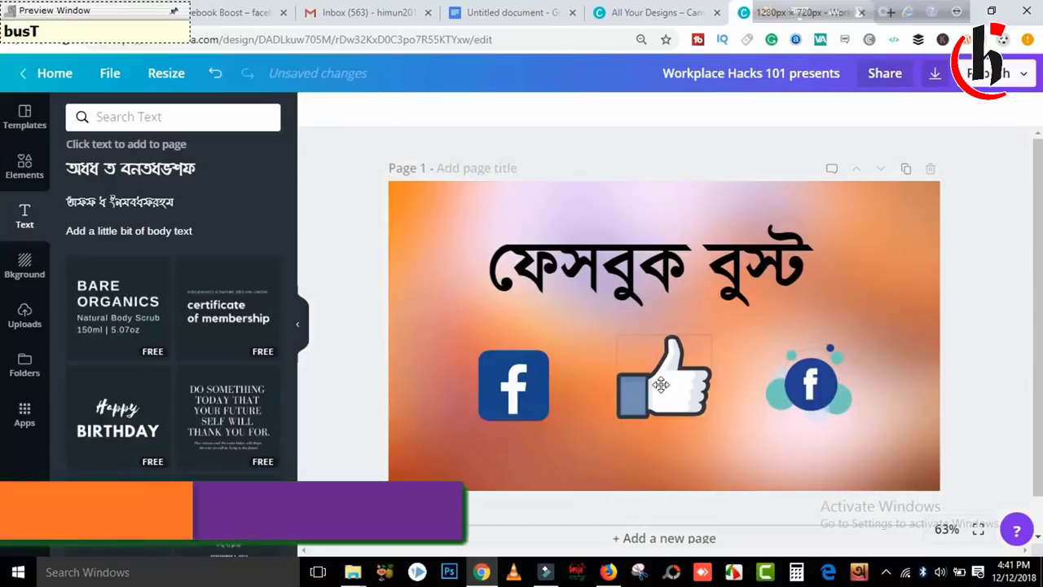
left_click_drag(661, 387, 670, 383)
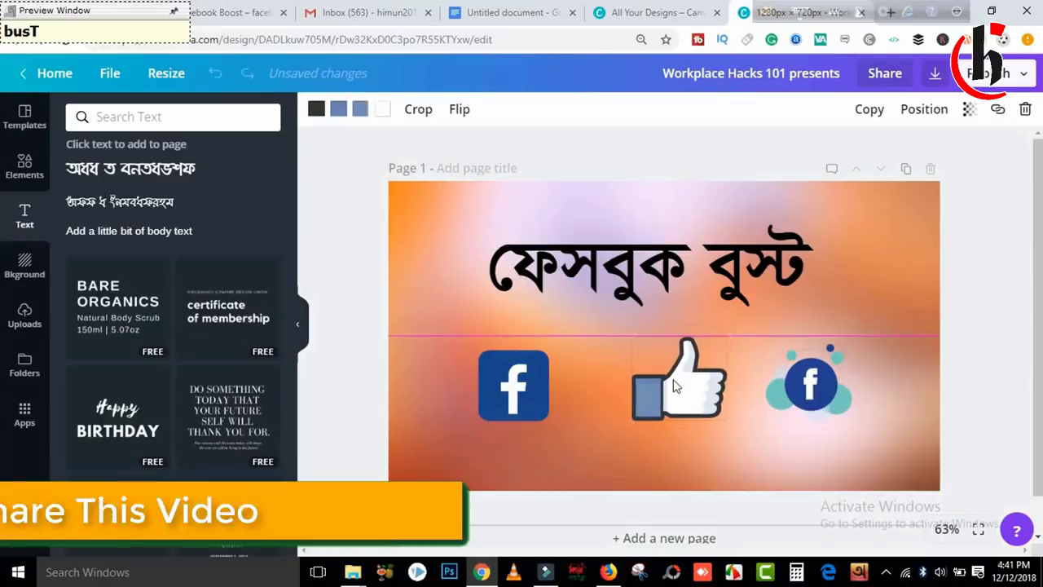
left_click_drag(539, 394, 550, 390)
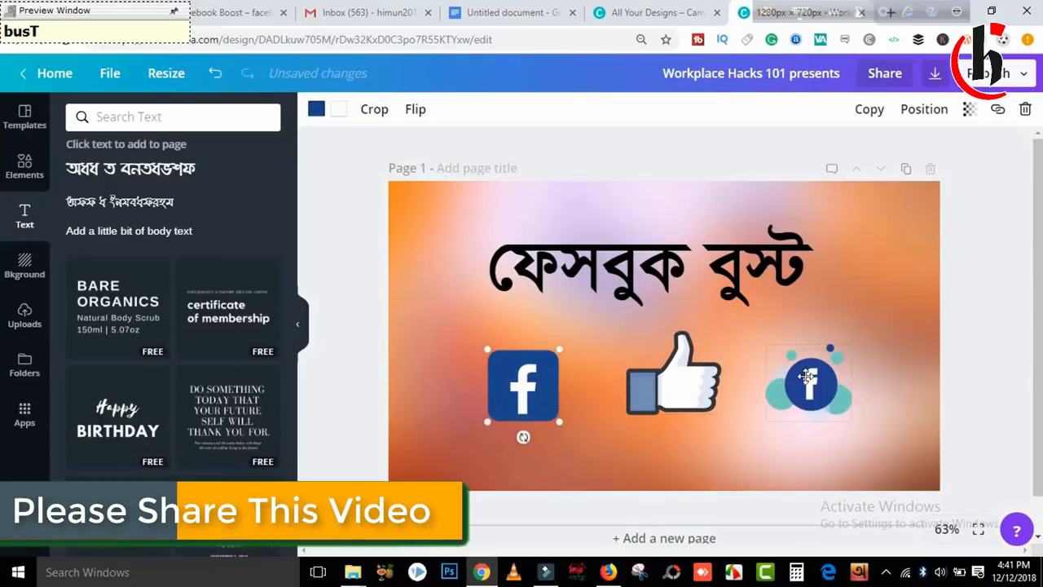
left_click_drag(807, 377, 802, 377)
left_click(892, 197)
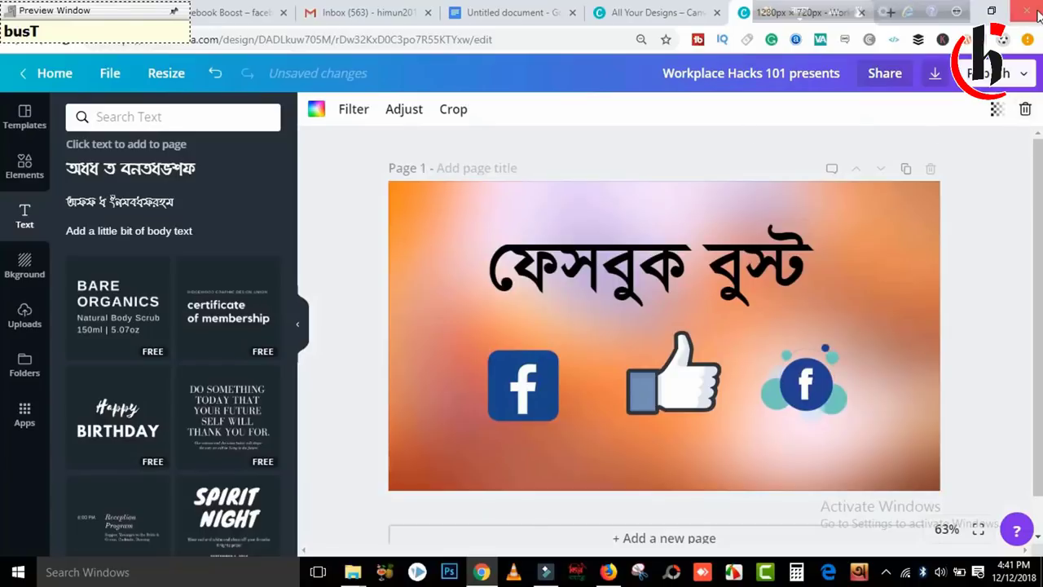
Download the banner as a JPG file and close the Picasa Photo Viewer preview.
left_click(987, 75)
left_click(936, 160)
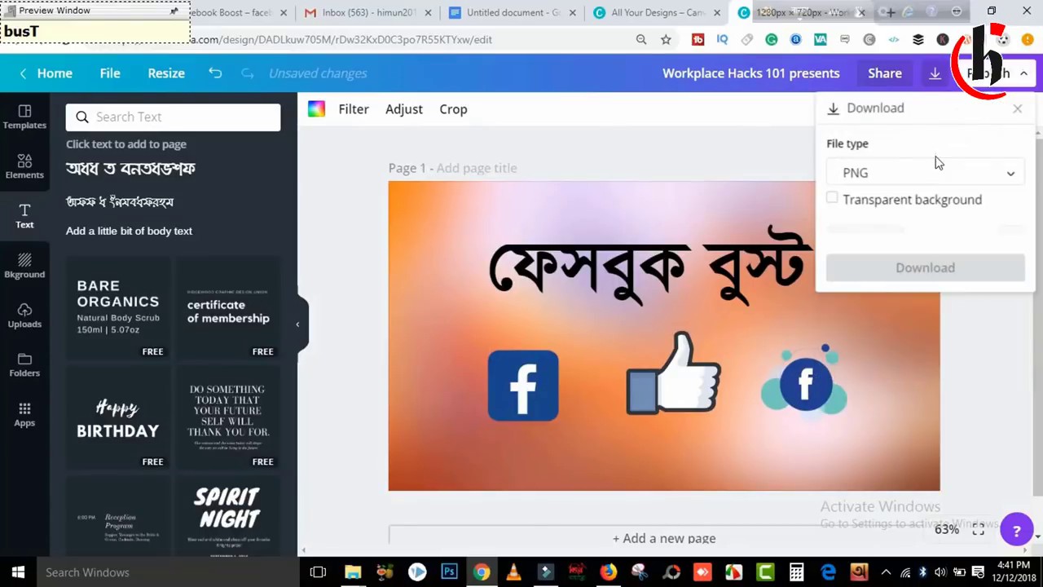
left_click(936, 164)
left_click(854, 221)
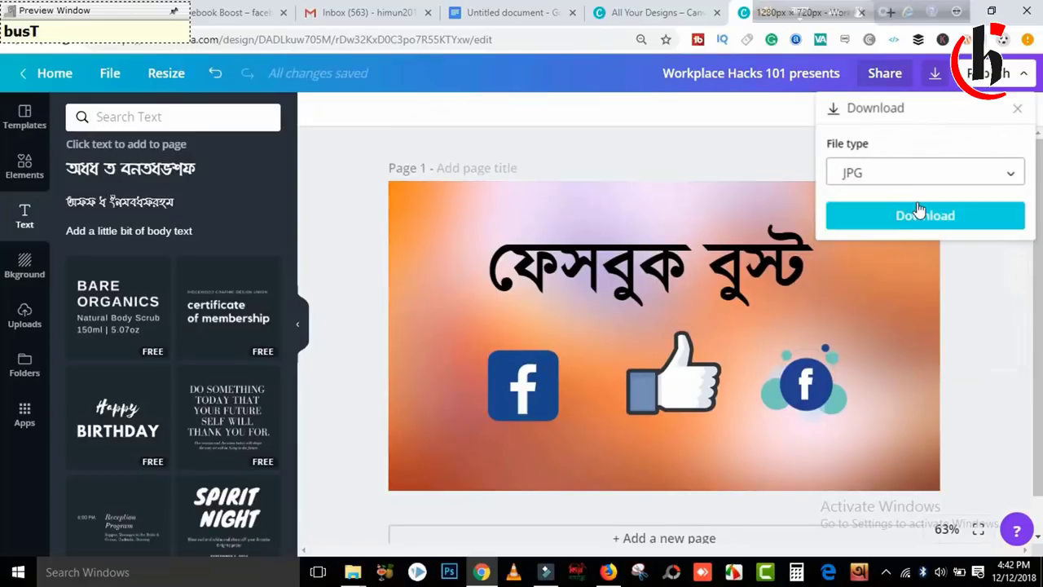
left_click(926, 216)
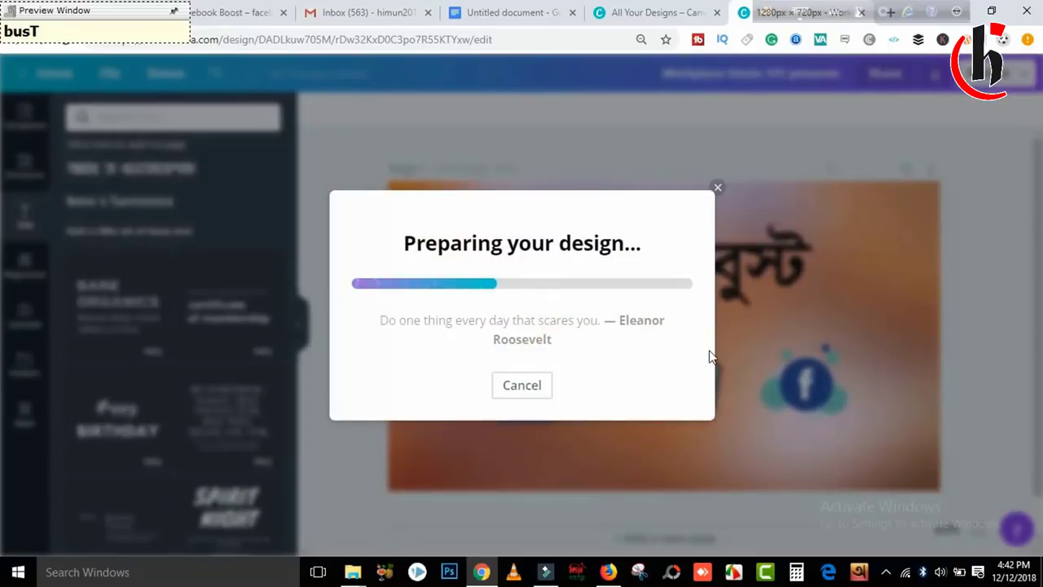
left_click(717, 155)
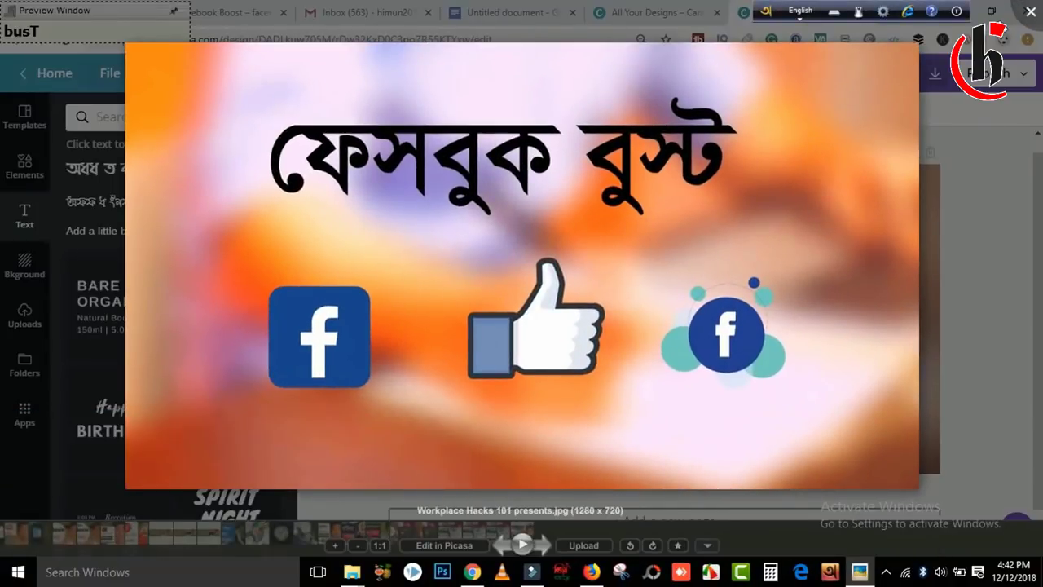
left_click(1032, 10)
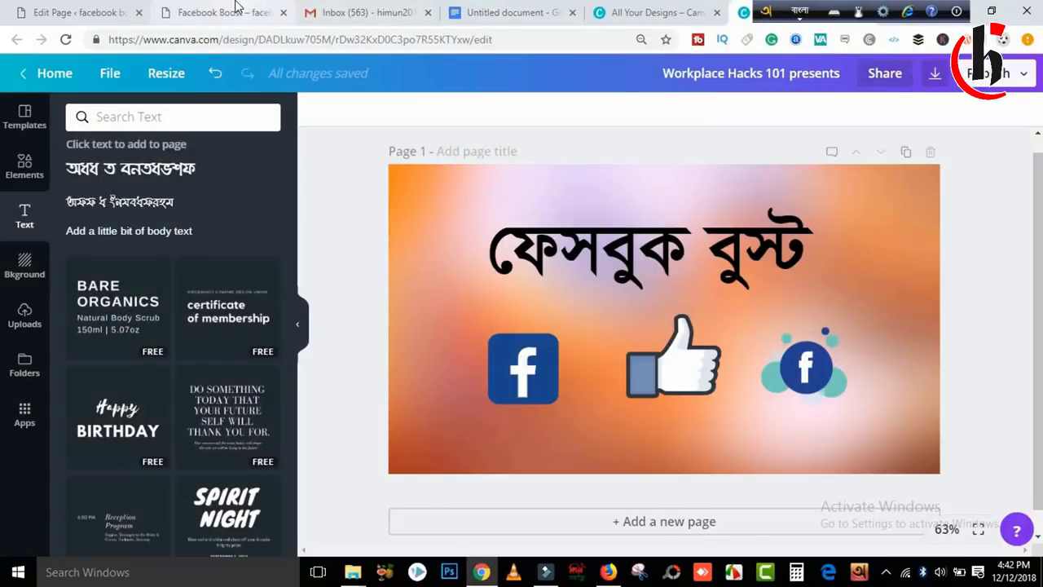
Upload the banner into an Image block under the Bengali paragraph and update the page.
left_click(237, 10)
left_click(96, 15)
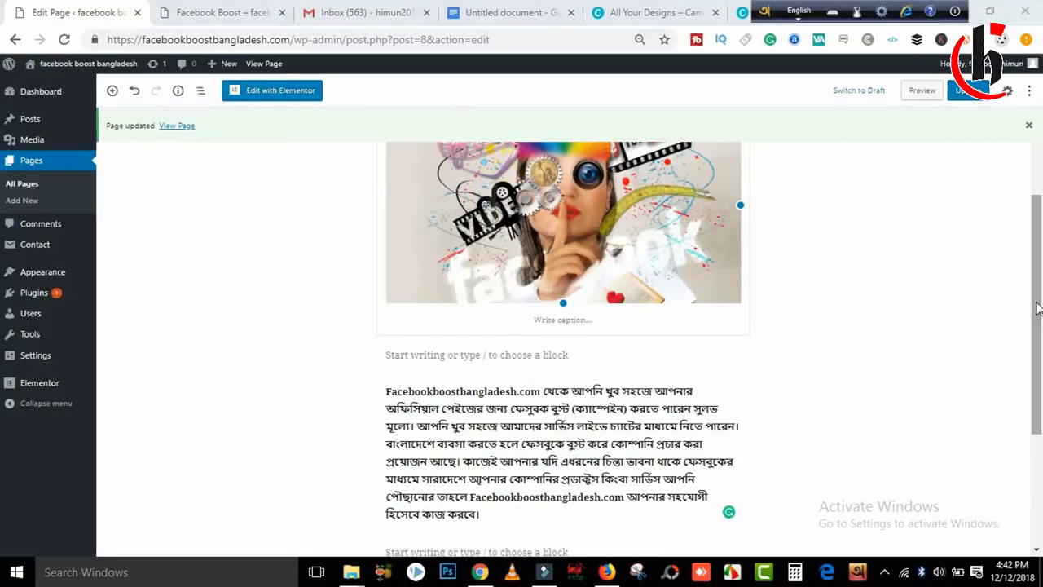
scroll(1036, 205, "down", 3)
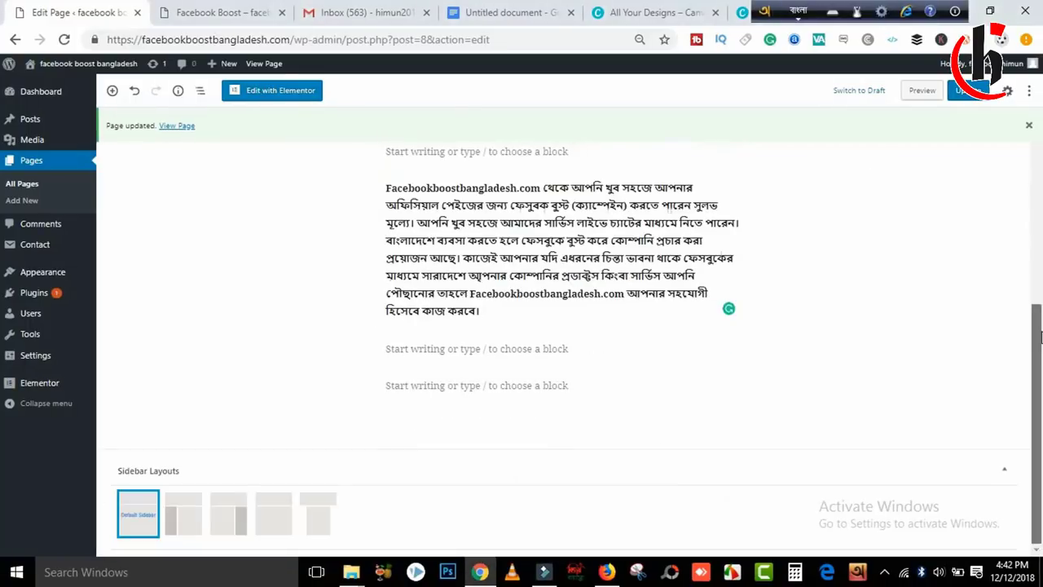
left_click(481, 348)
left_click(684, 350)
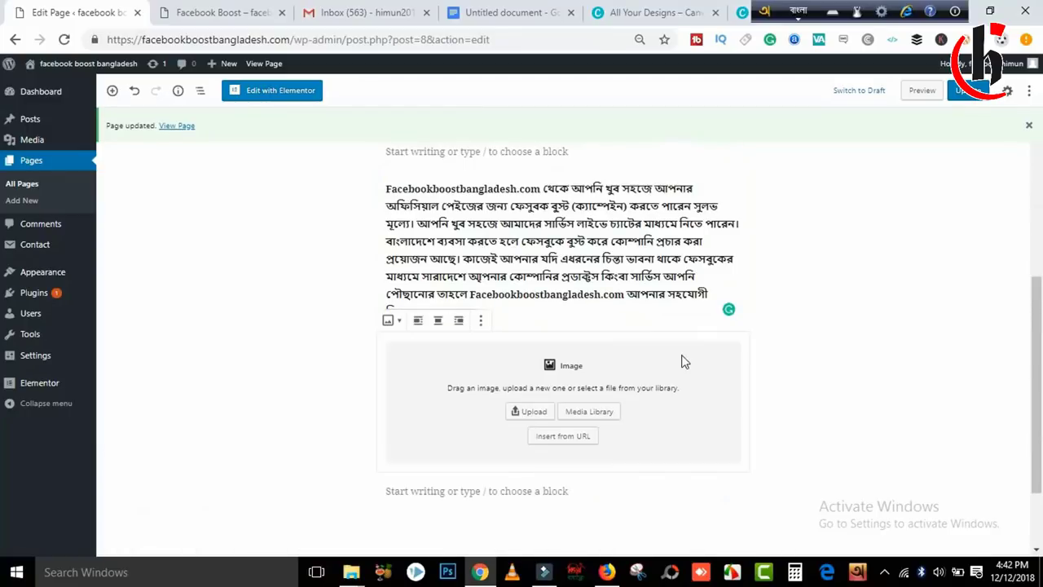
left_click(535, 411)
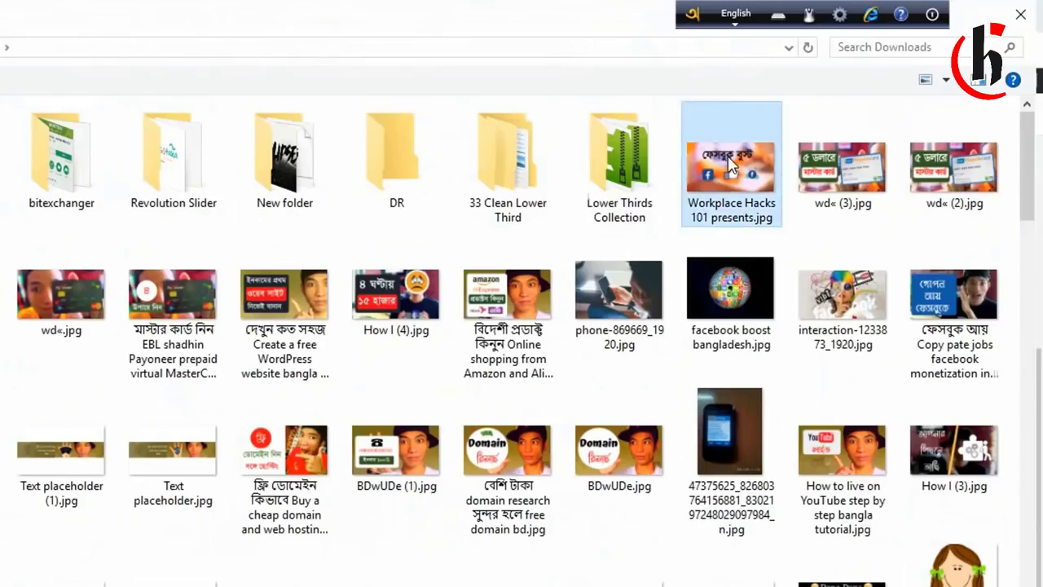
key("Return")
scroll(1035, 296, "down", 3)
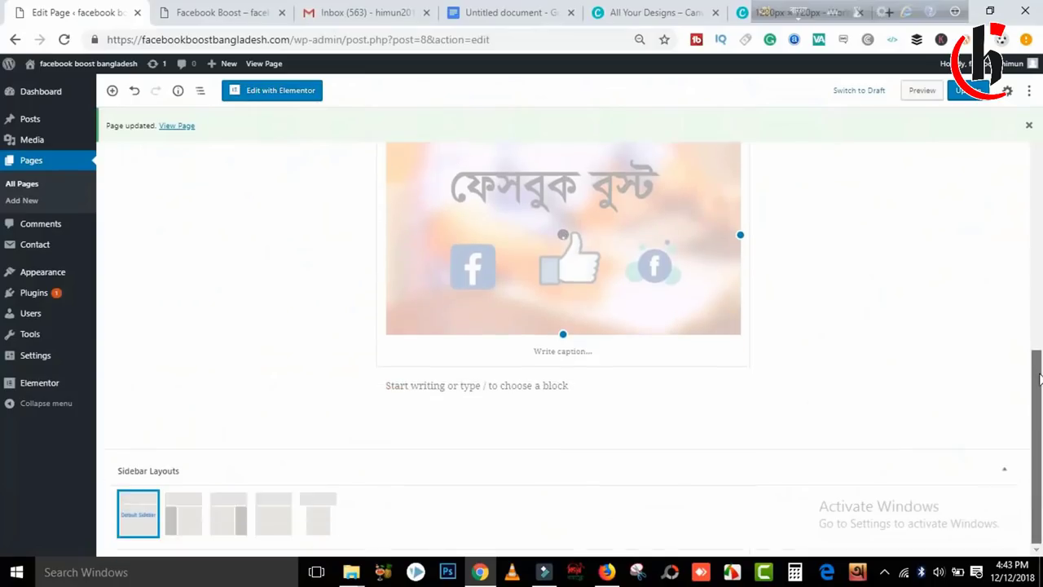
left_click(963, 93)
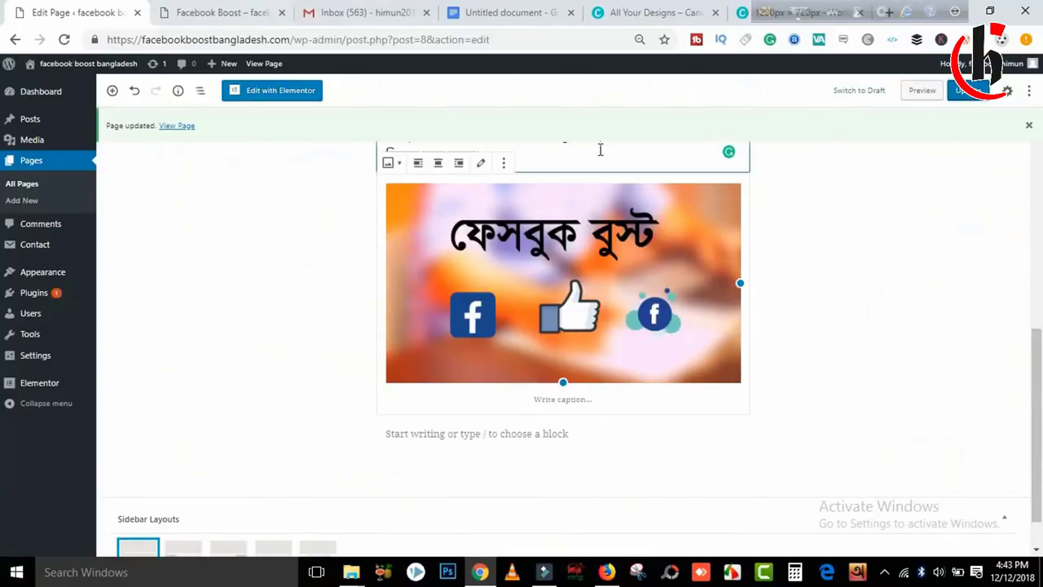
Reload the live Facebook Boost page, check the new banner, then go to Contar Us.
left_click(229, 10)
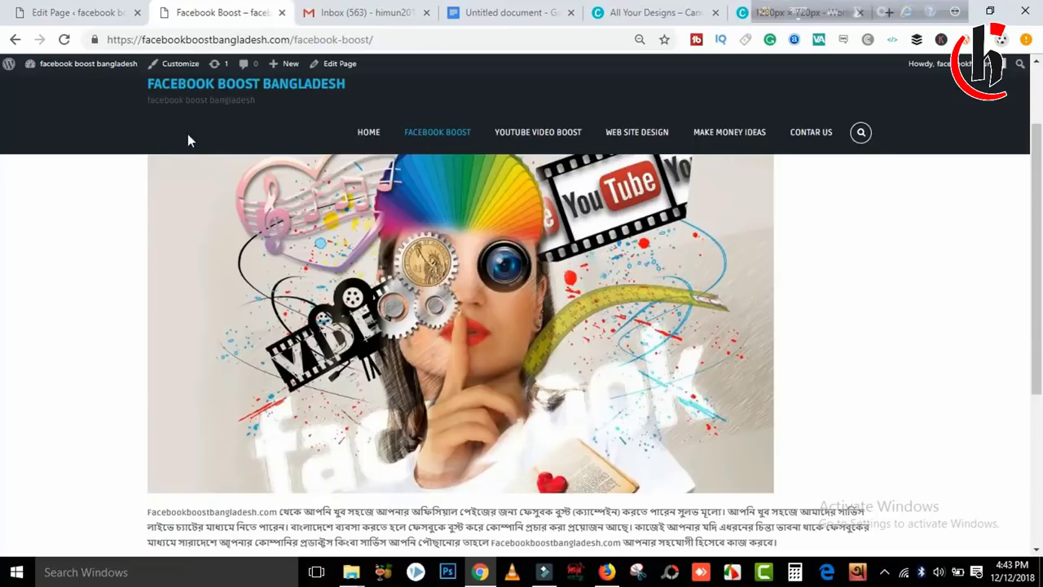
left_click(65, 39)
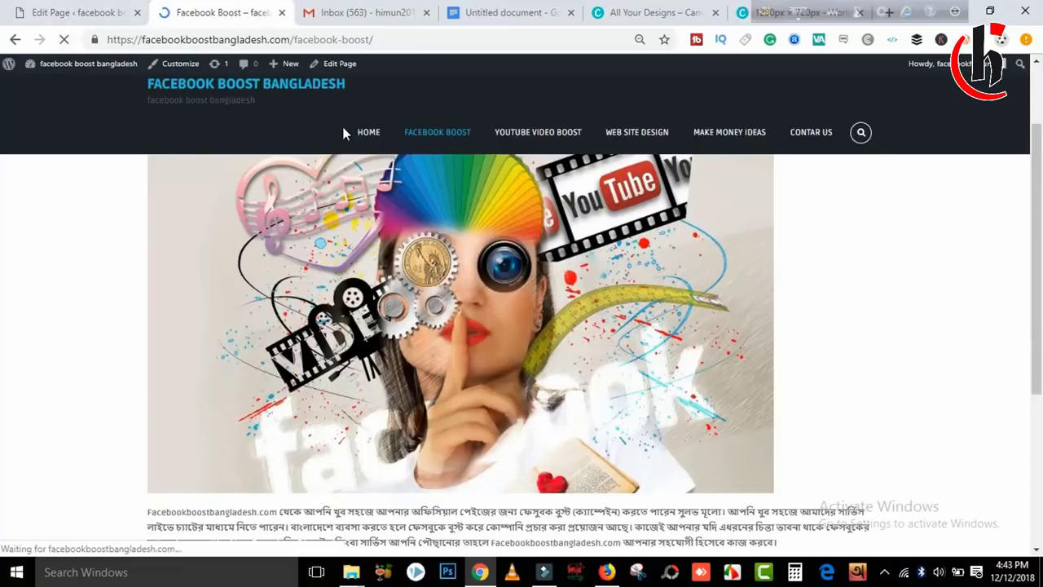
scroll(1039, 171, "down", 4)
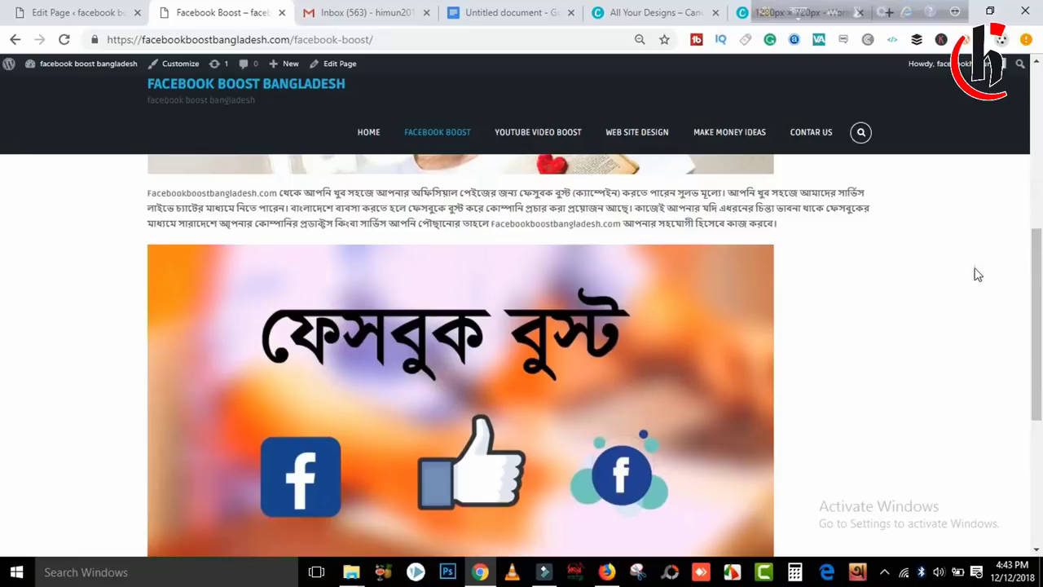
left_click_drag(1037, 294, 1014, 65)
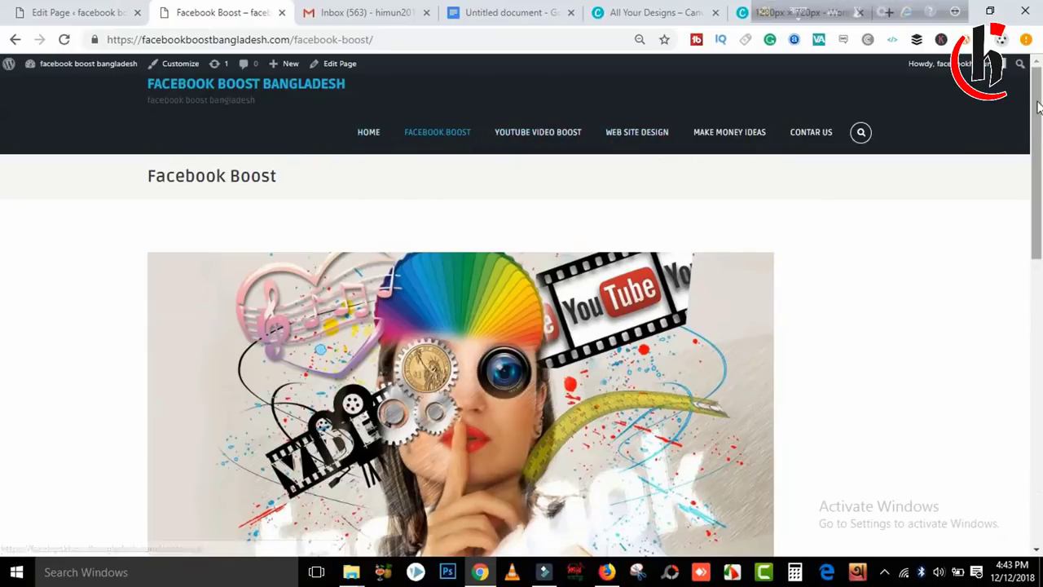
scroll(320, 164, "down", 1)
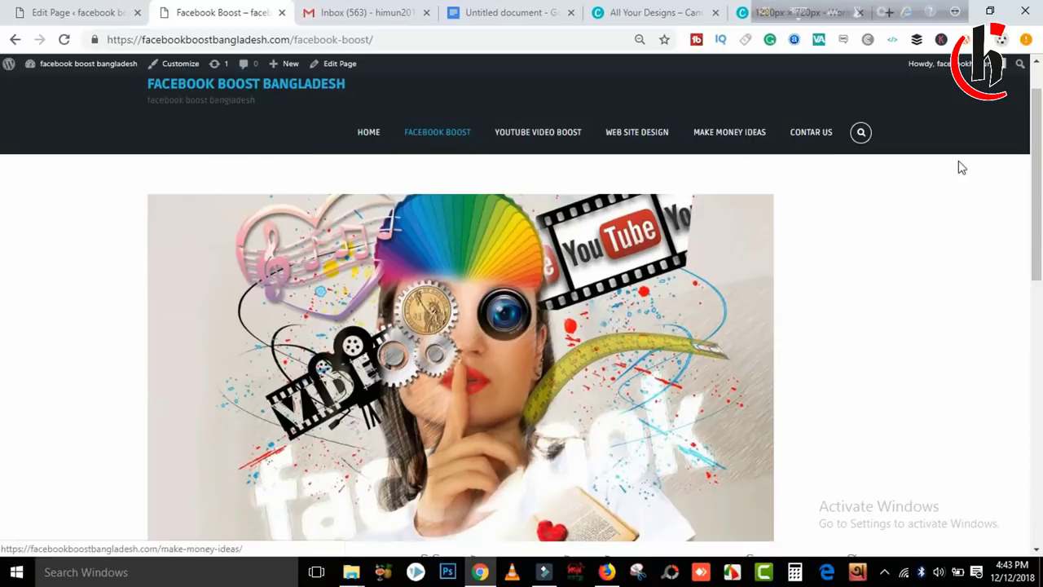
left_click_drag(1036, 187, 1037, 317)
left_click_drag(148, 216, 598, 256)
left_click(598, 256)
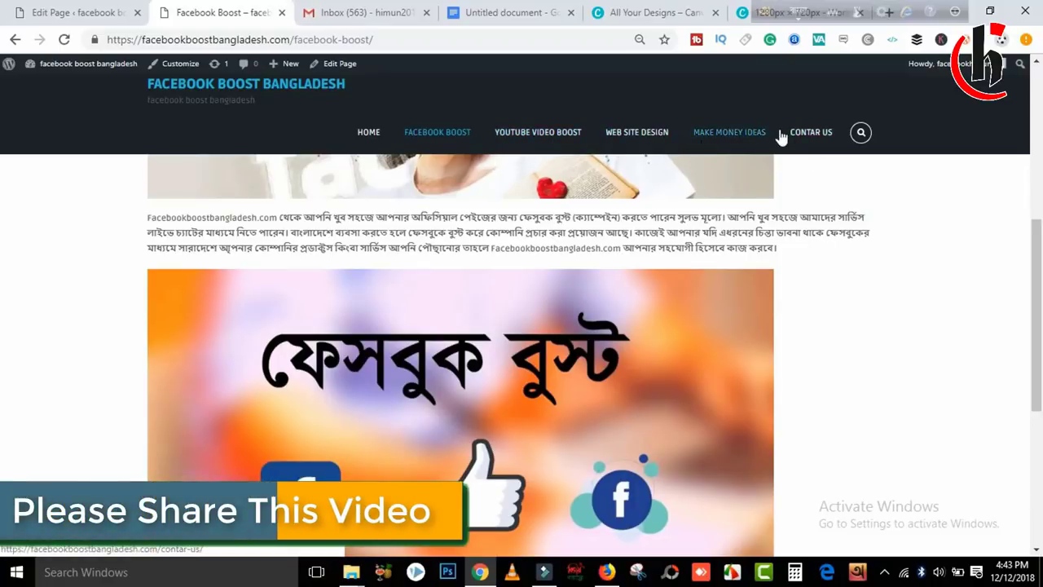
left_click(809, 135)
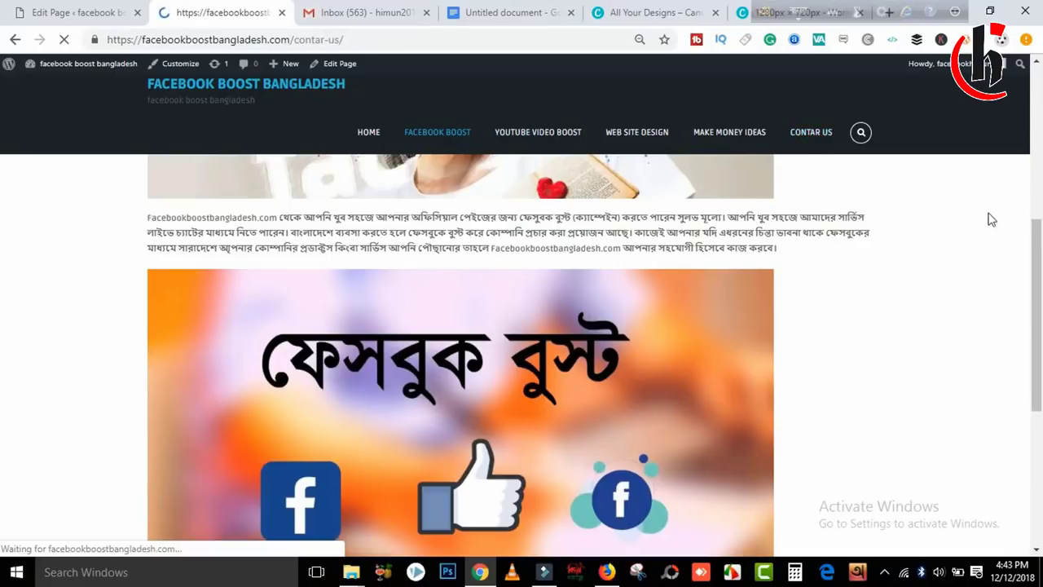
Copy the footer credit 'Theme: edigital by Mystery Themes.' and return to the editor tab.
scroll(1041, 234, "down", 1)
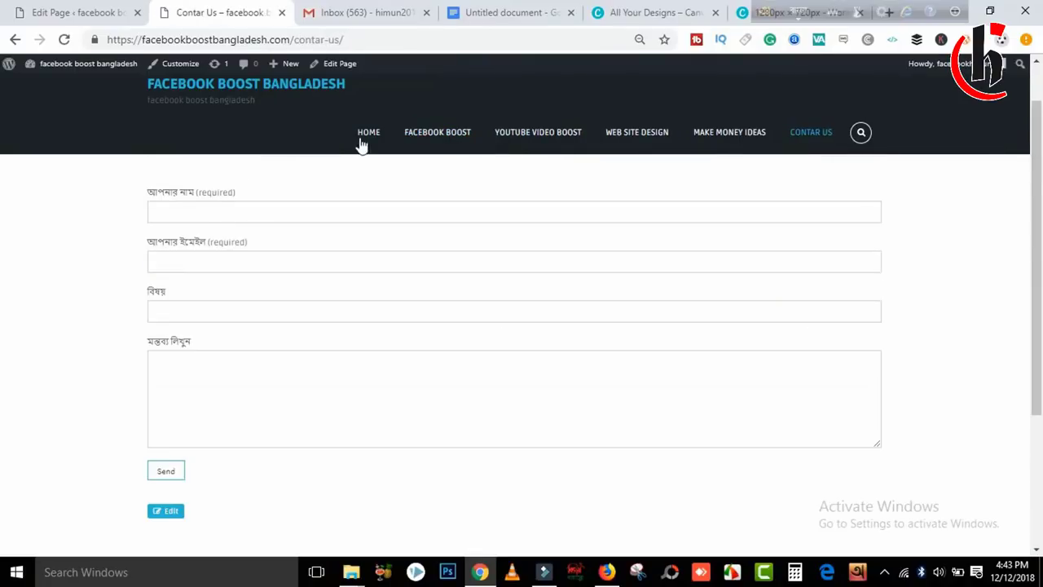
scroll(1039, 371, "down", 2)
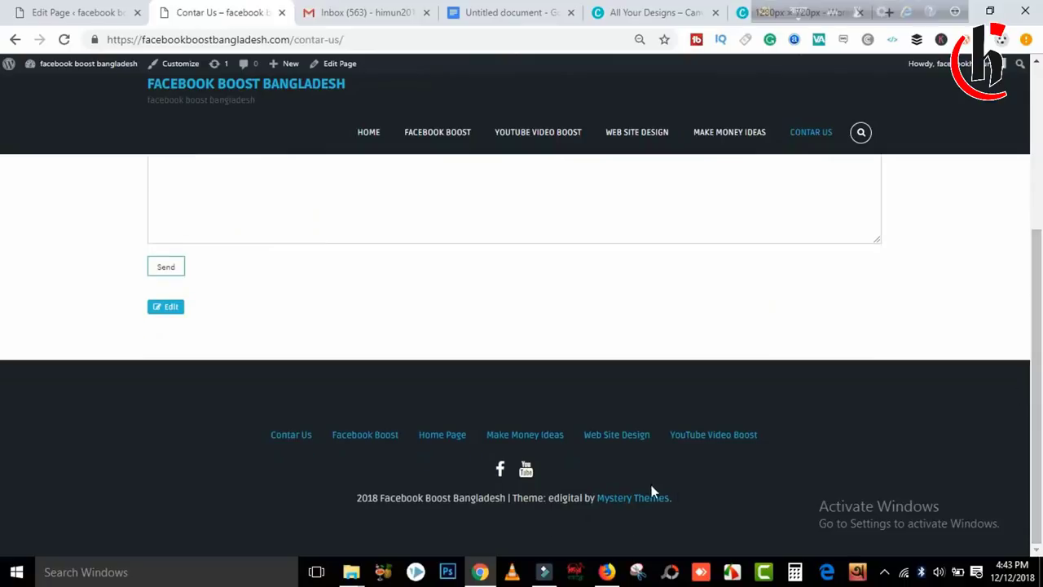
left_click_drag(692, 503, 322, 529)
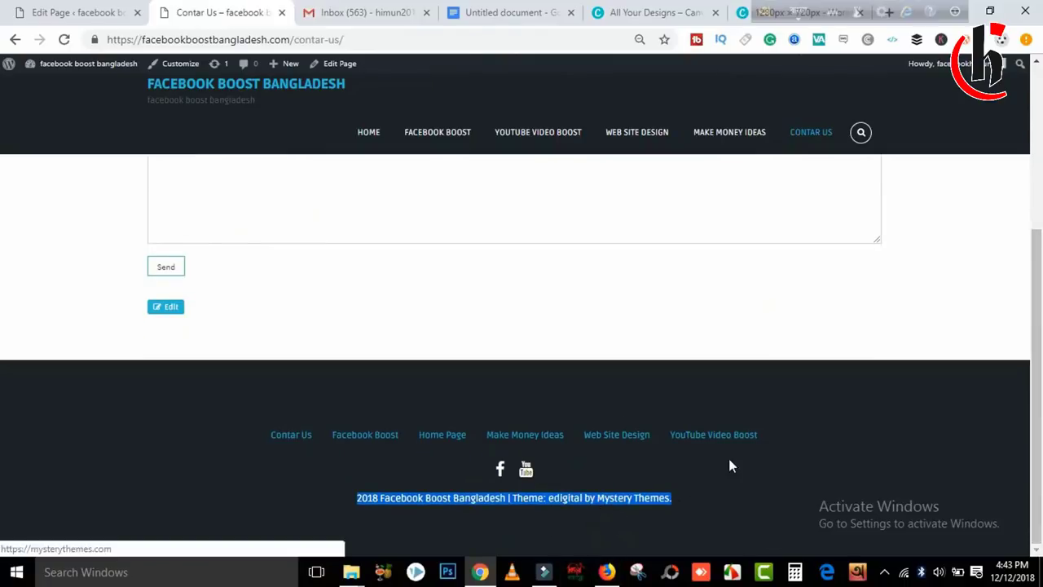
left_click(754, 469)
left_click_drag(678, 499, 538, 495)
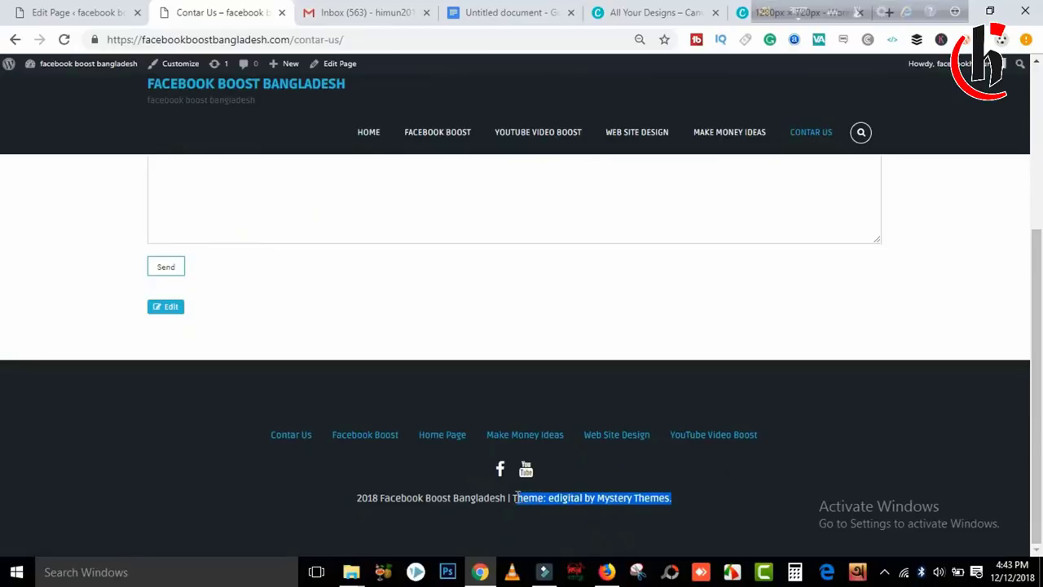
right_click(514, 495)
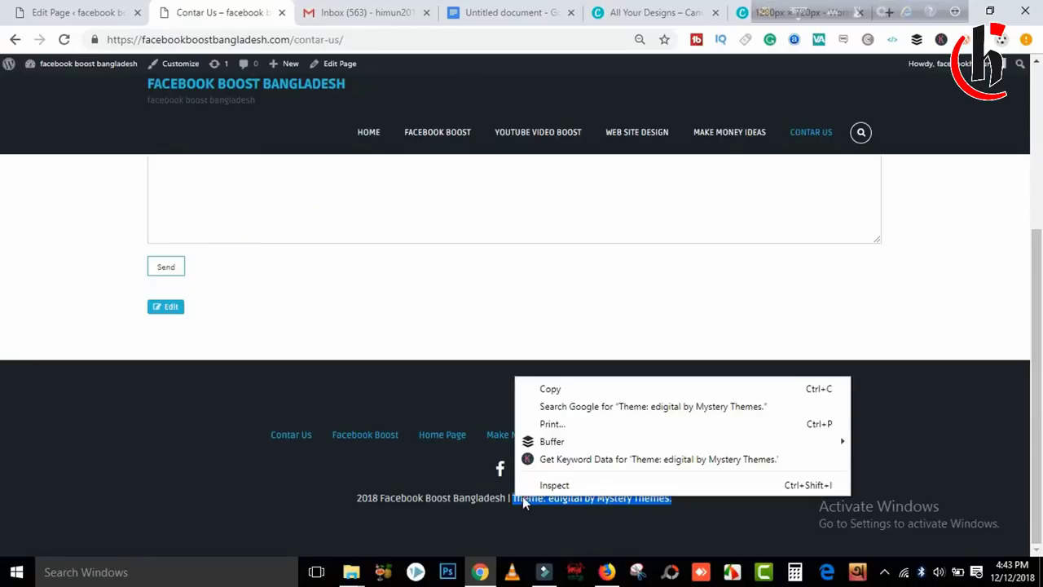
left_click(547, 390)
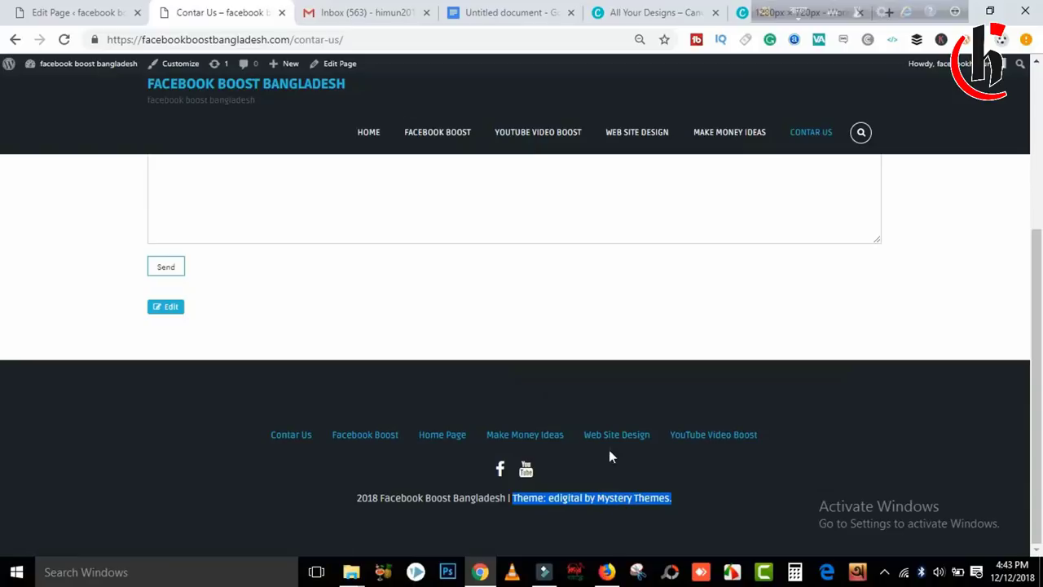
left_click(74, 12)
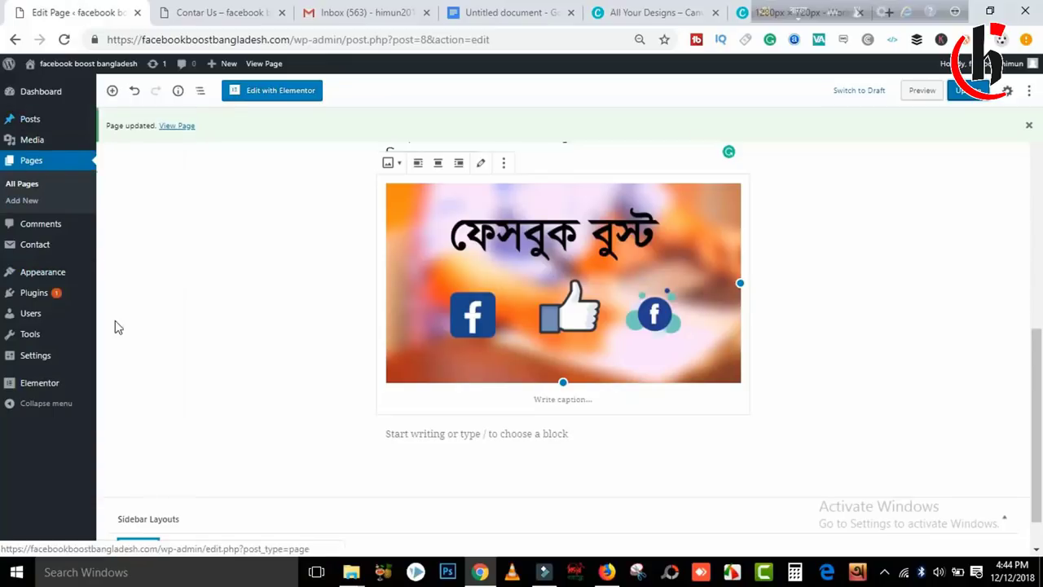
Search plugins for 'real time find', then install and activate Real-Time Find and Replace.
mouse_move(53, 283)
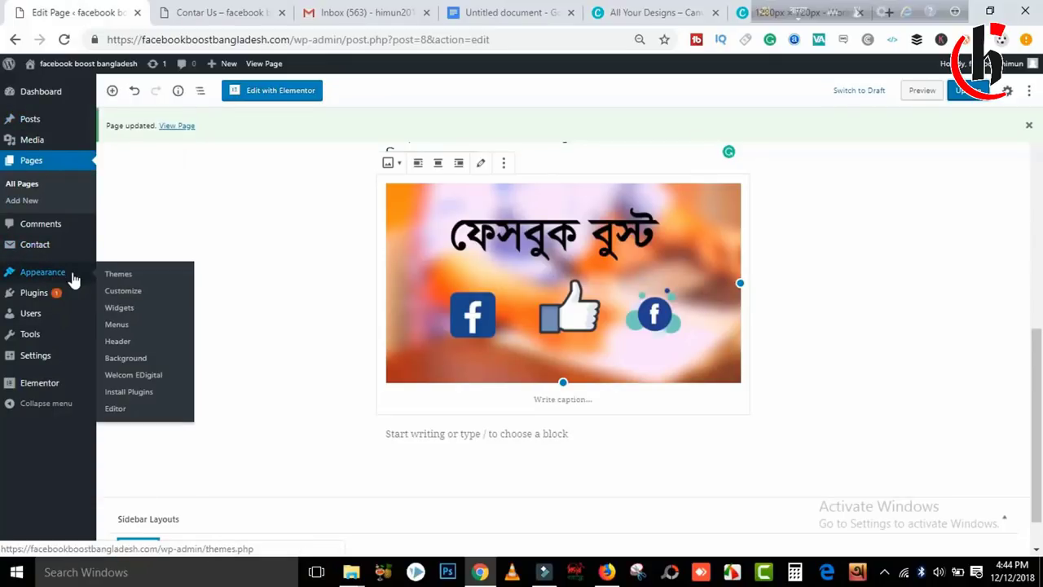
mouse_move(42, 304)
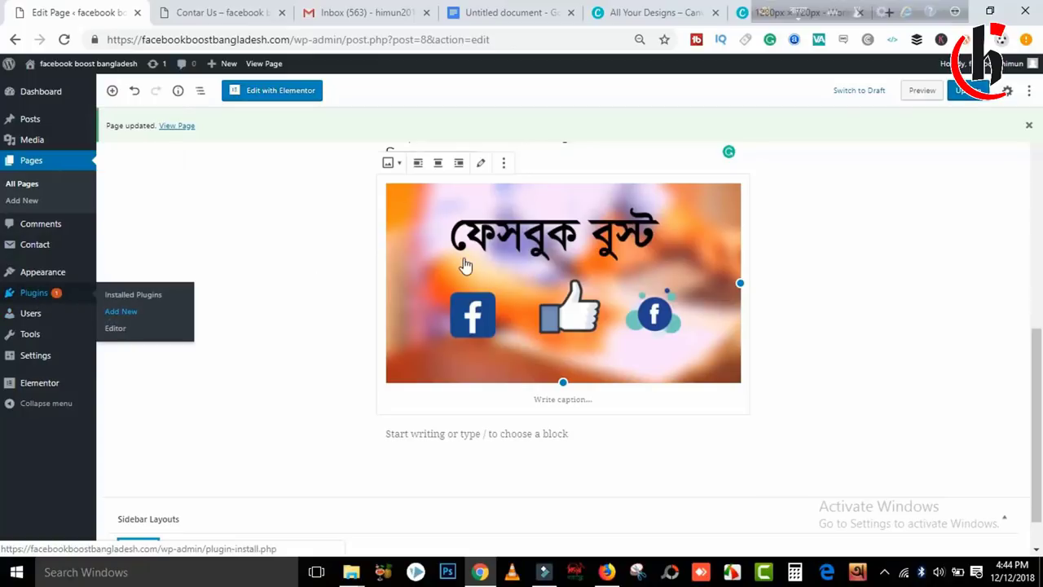
left_click(120, 311)
left_click(892, 184)
type("real time find")
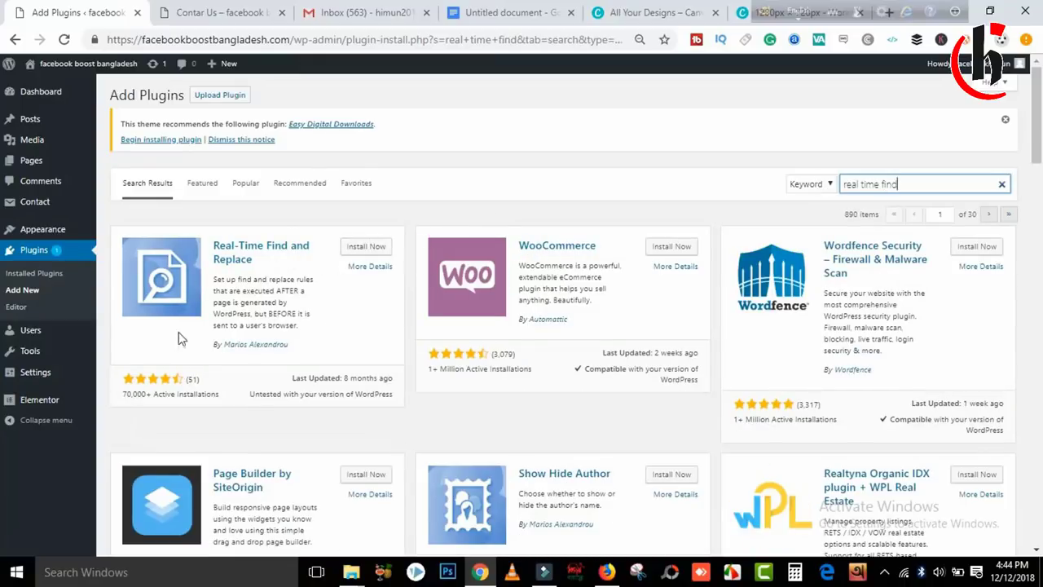
left_click(375, 248)
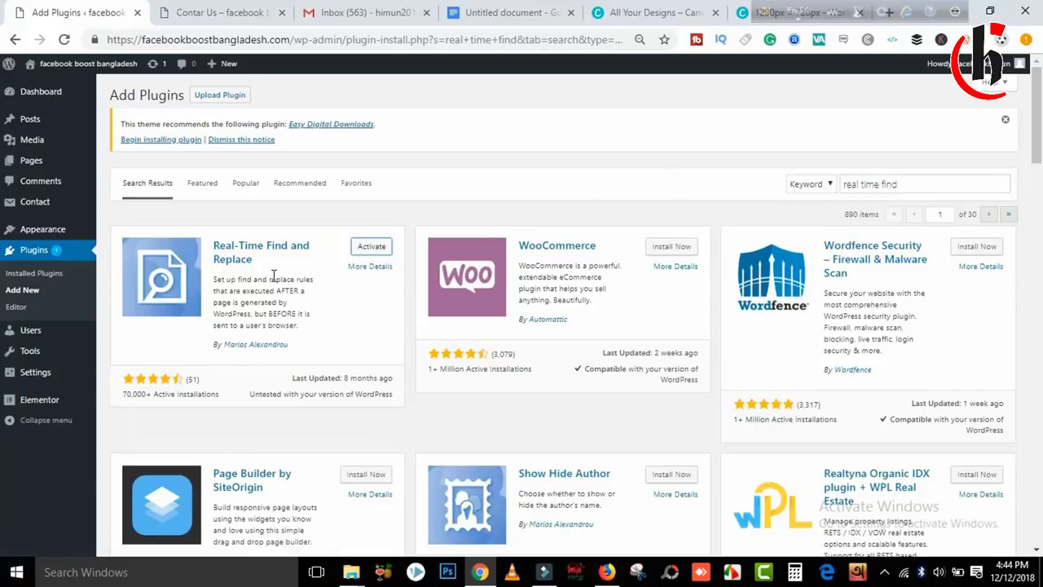
left_click(378, 248)
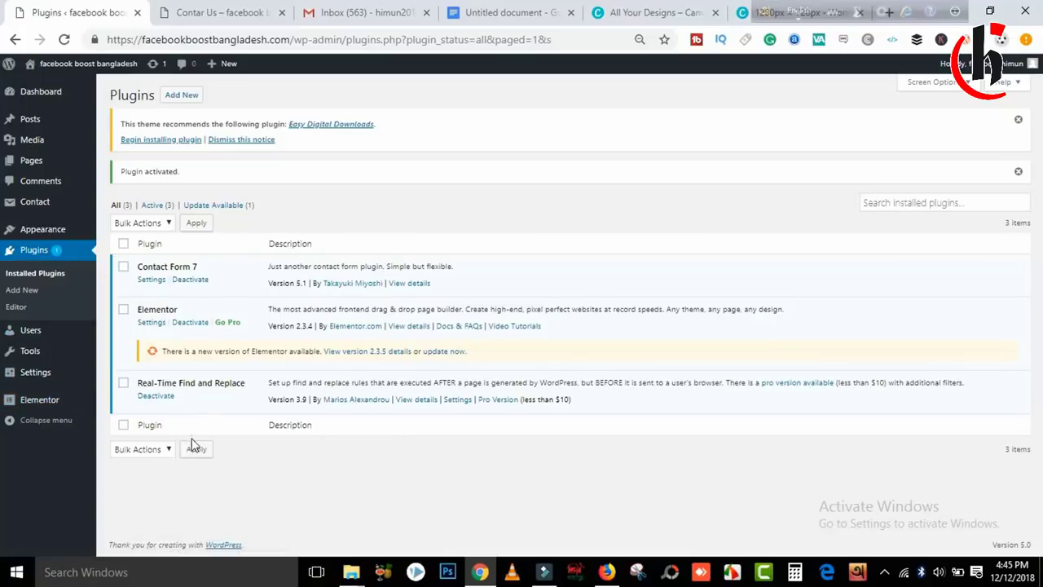
mouse_move(45, 96)
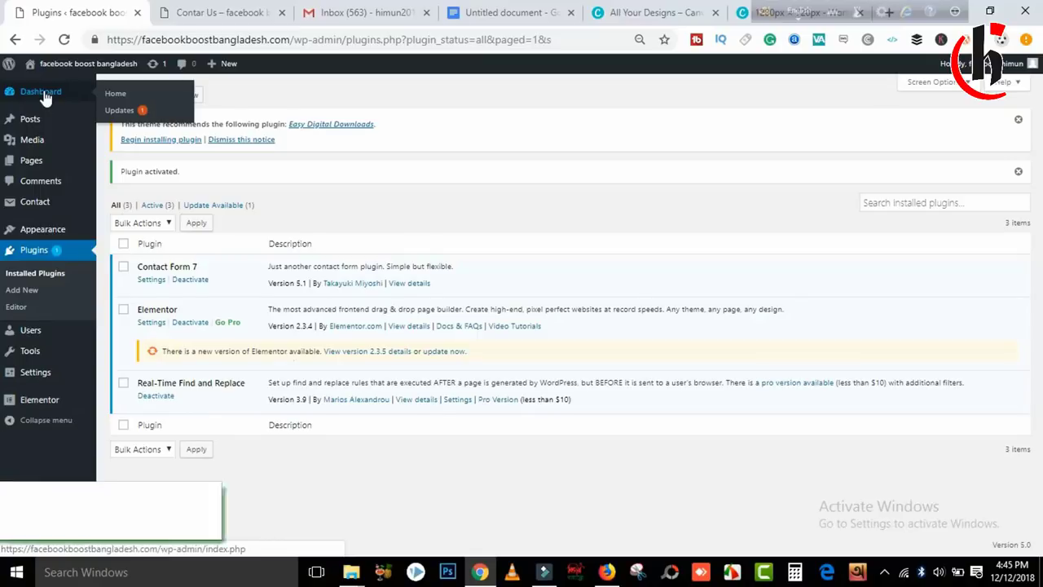
Under Tools > Real-Time Find and Replace, add a new rule and click into its Find field.
left_click(44, 97)
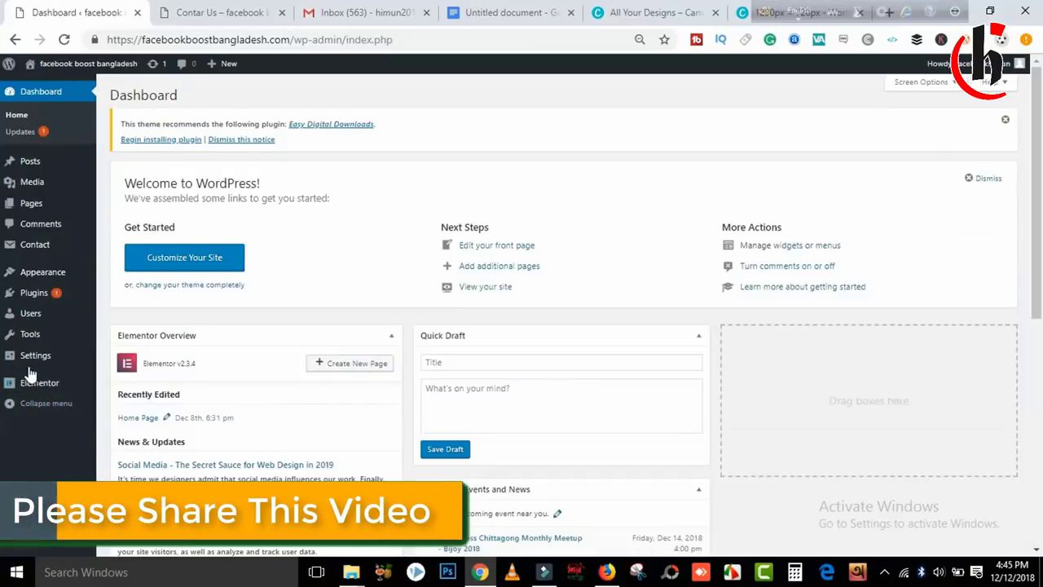
left_click(42, 330)
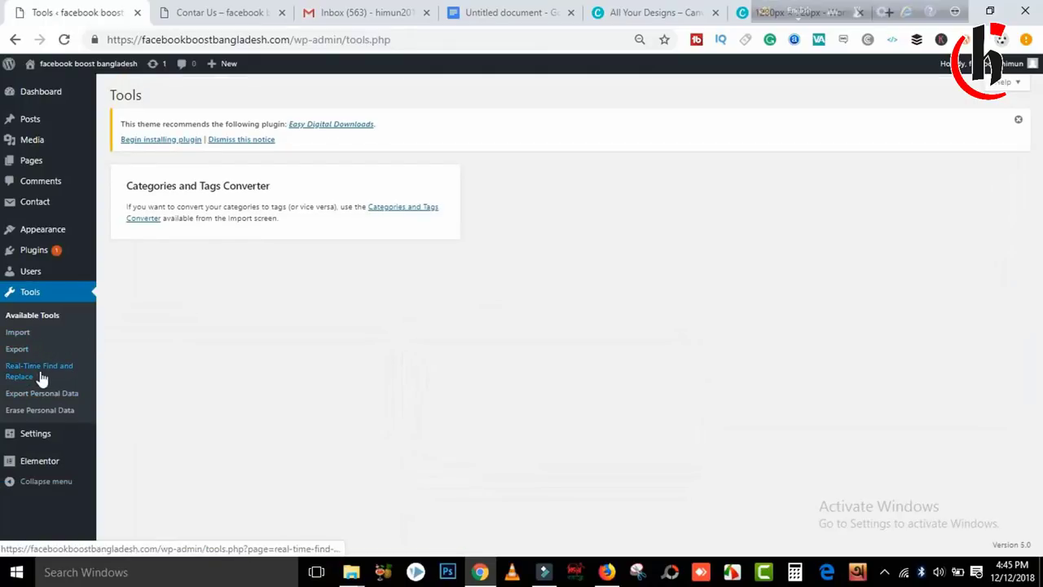
left_click(30, 376)
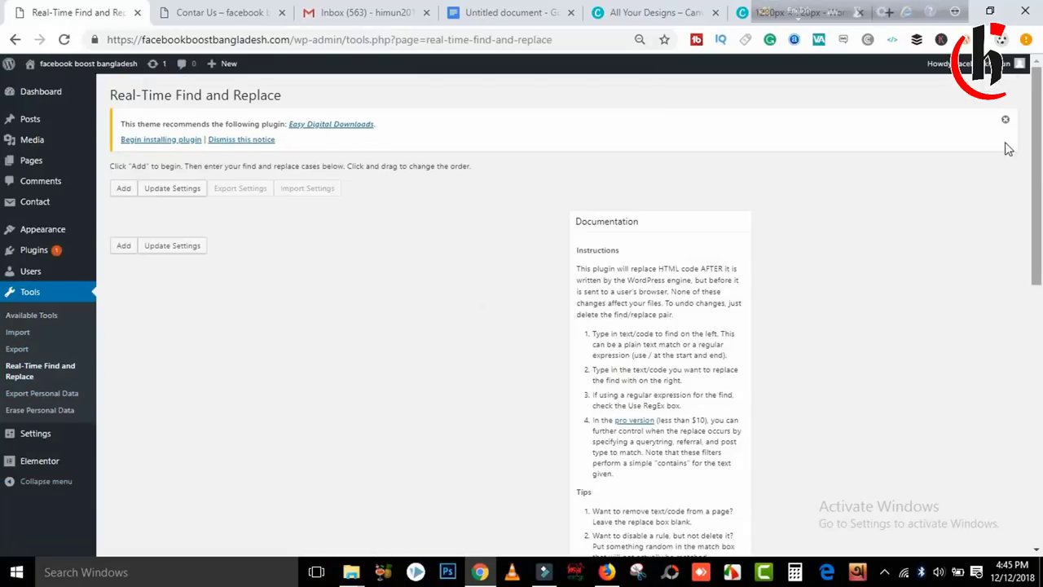
left_click(136, 196)
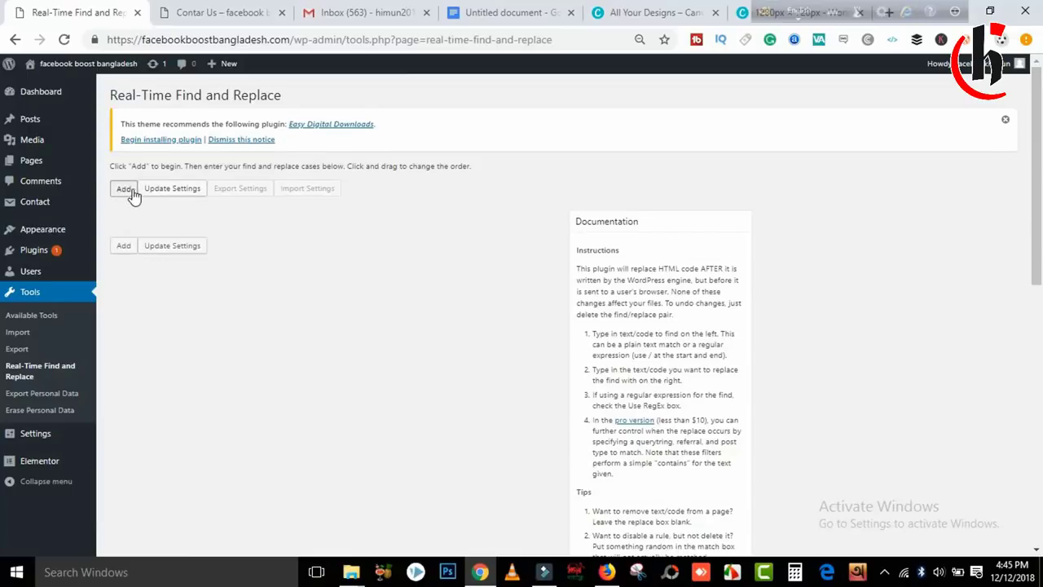
scroll(344, 279, "down", 3)
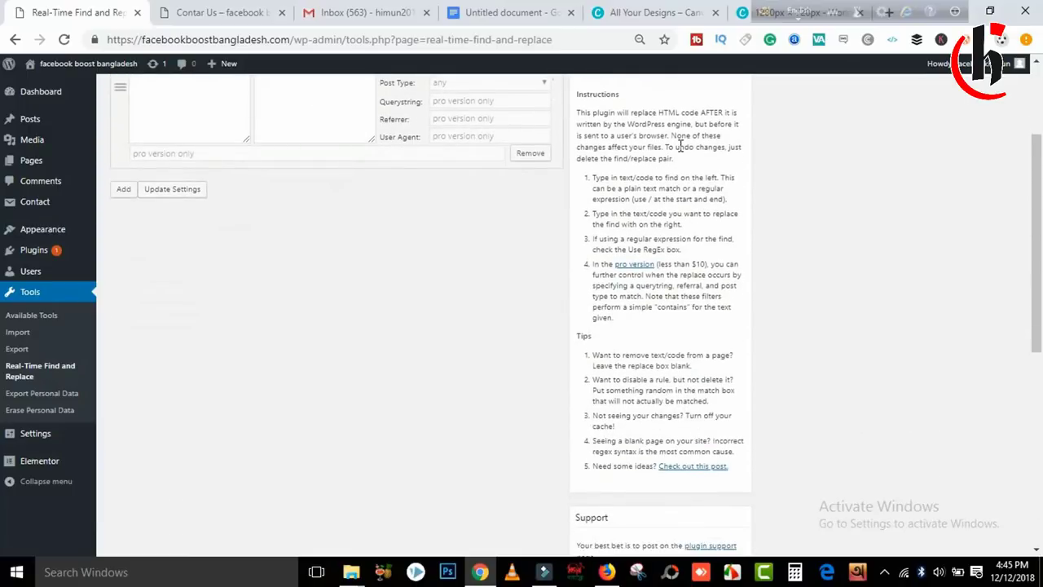
scroll(137, 235, "up", 3)
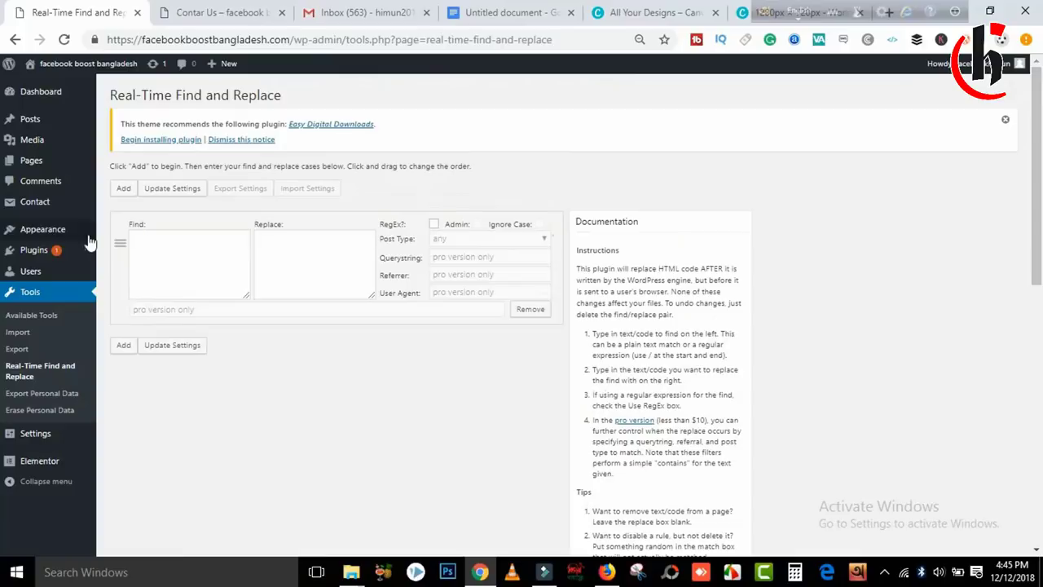
left_click(173, 251)
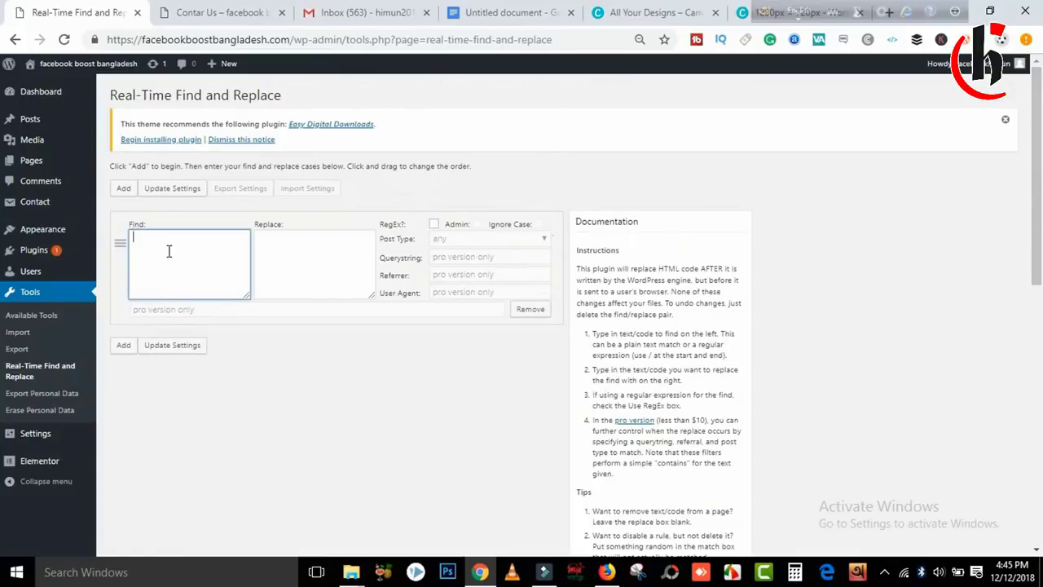
left_click(233, 9)
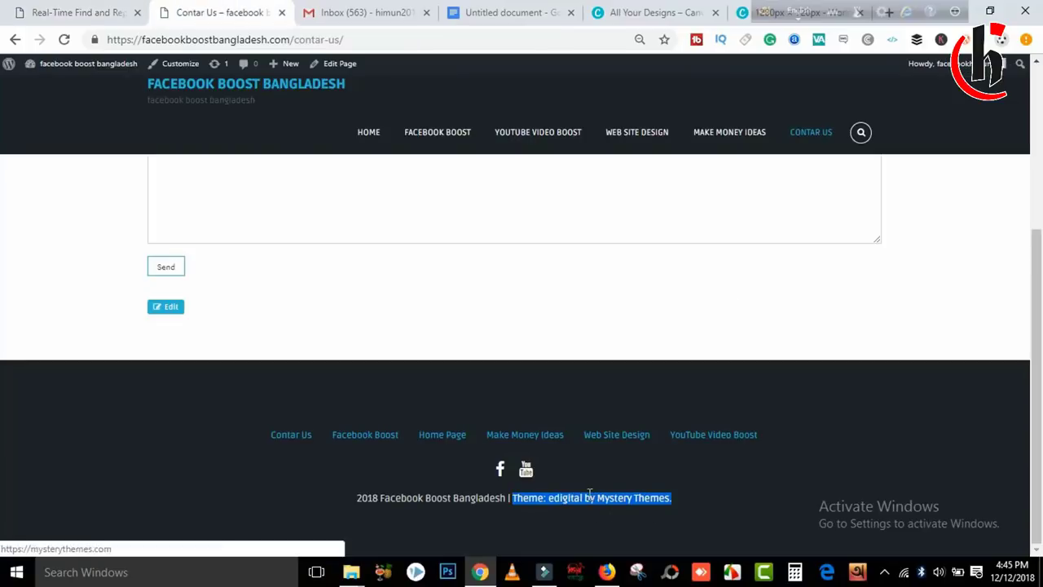
View the Contar Us page source and search it for the copied credit text.
left_click(817, 454)
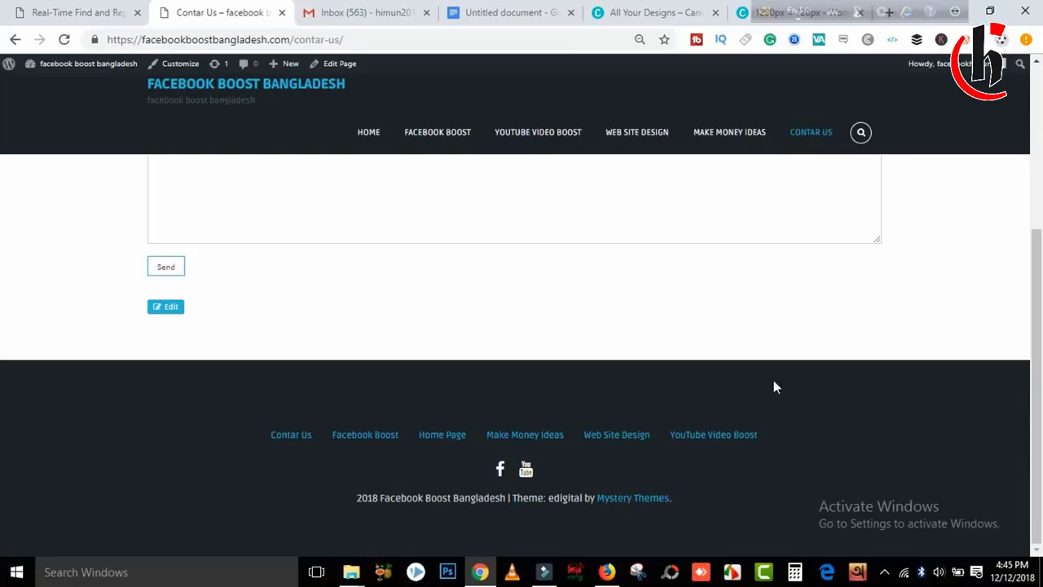
right_click(691, 380)
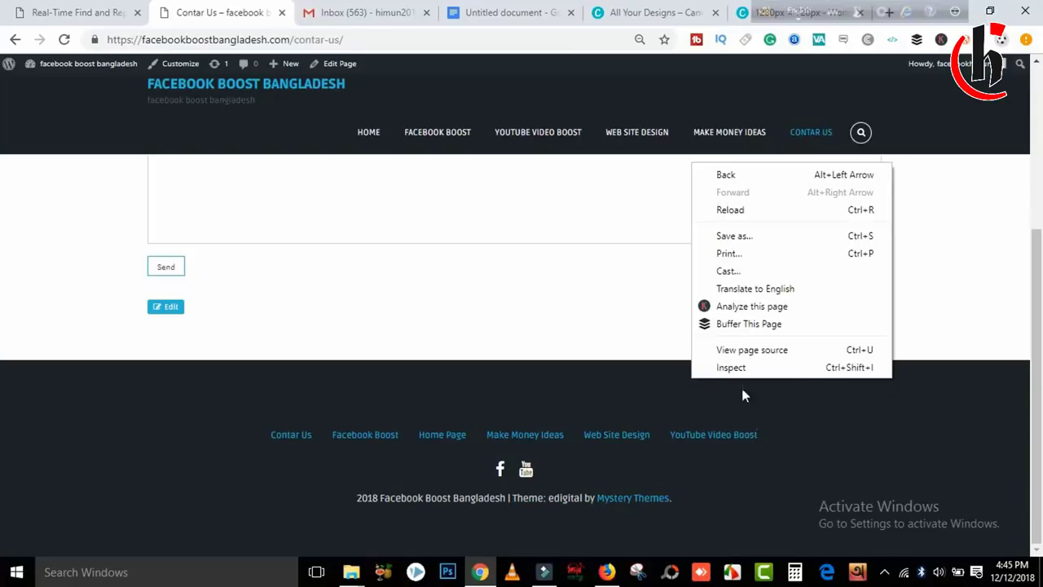
left_click(720, 411)
right_click(624, 400)
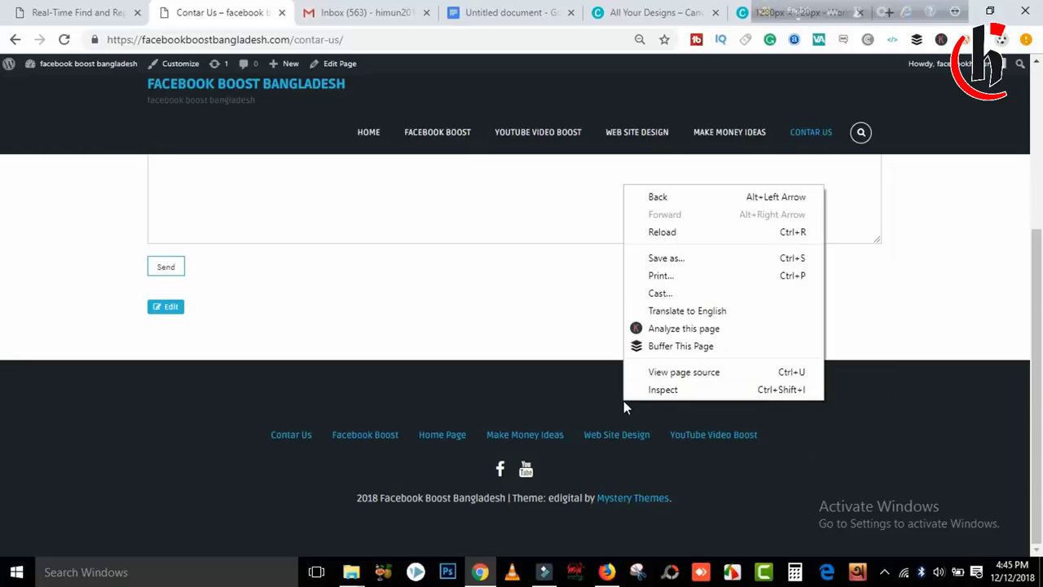
left_click(684, 371)
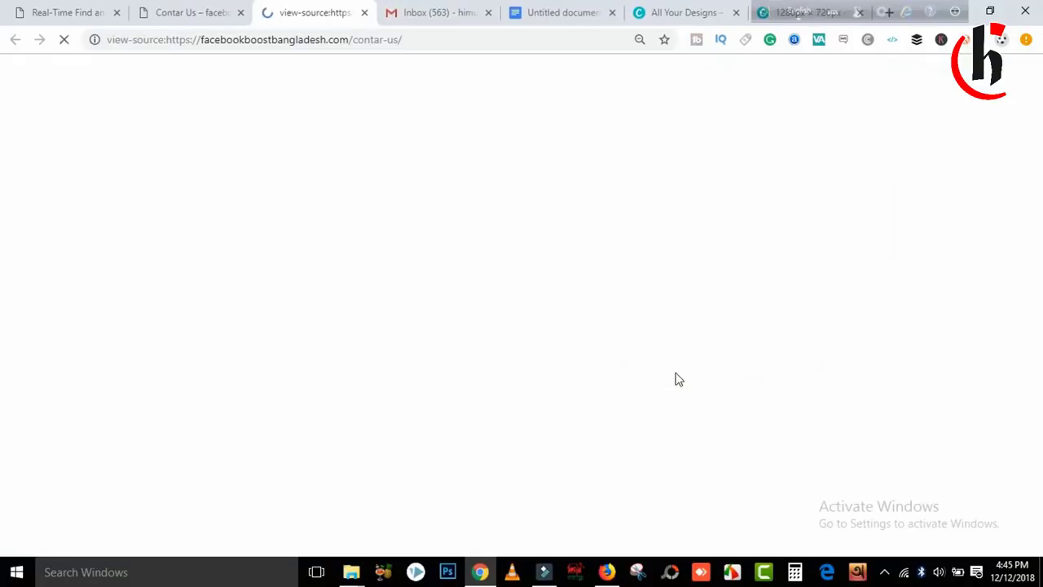
key("ctrl+f")
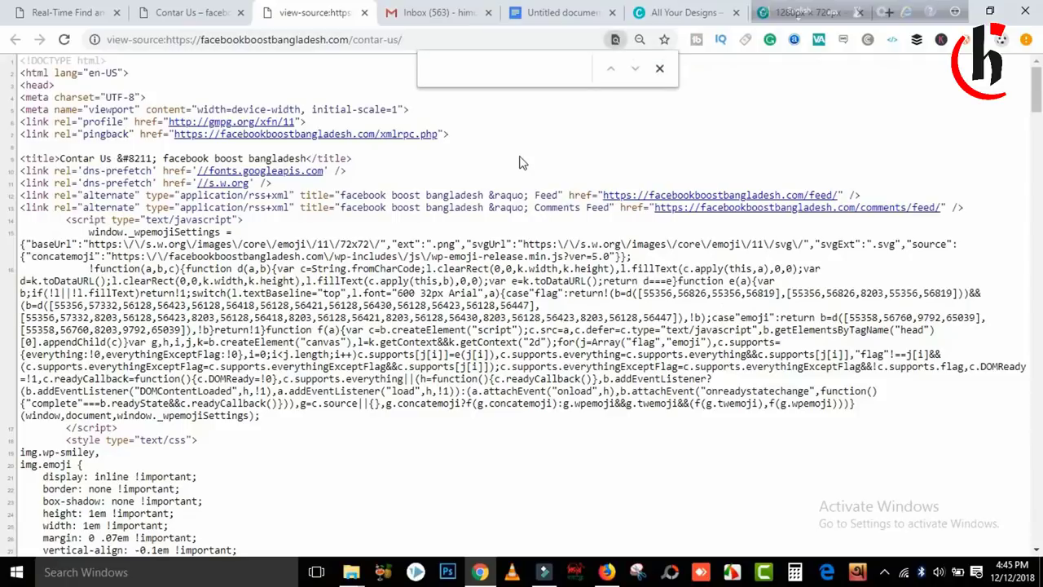
key("ctrl+v")
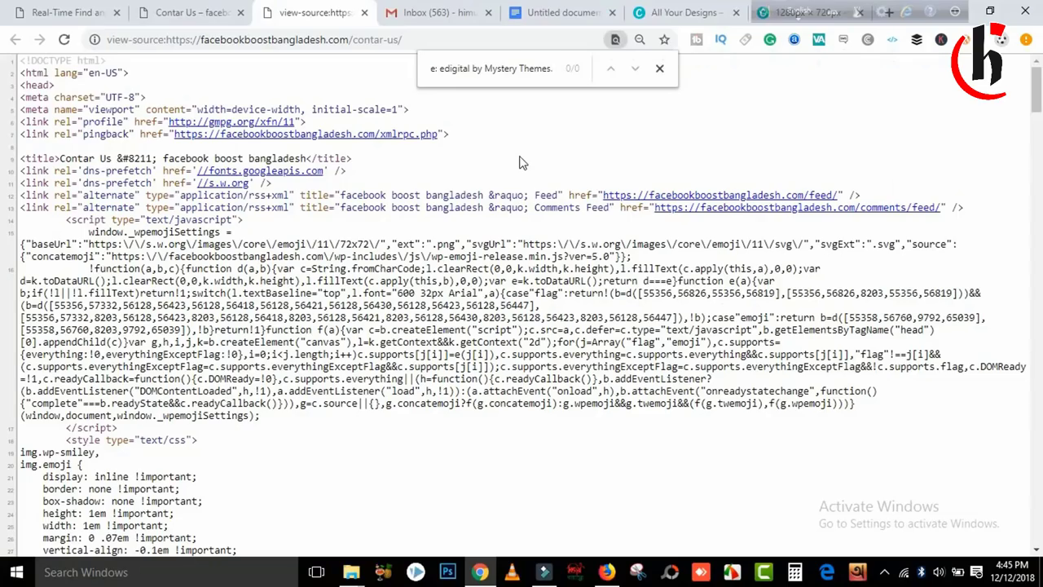
left_click_drag(1038, 100, 1038, 484)
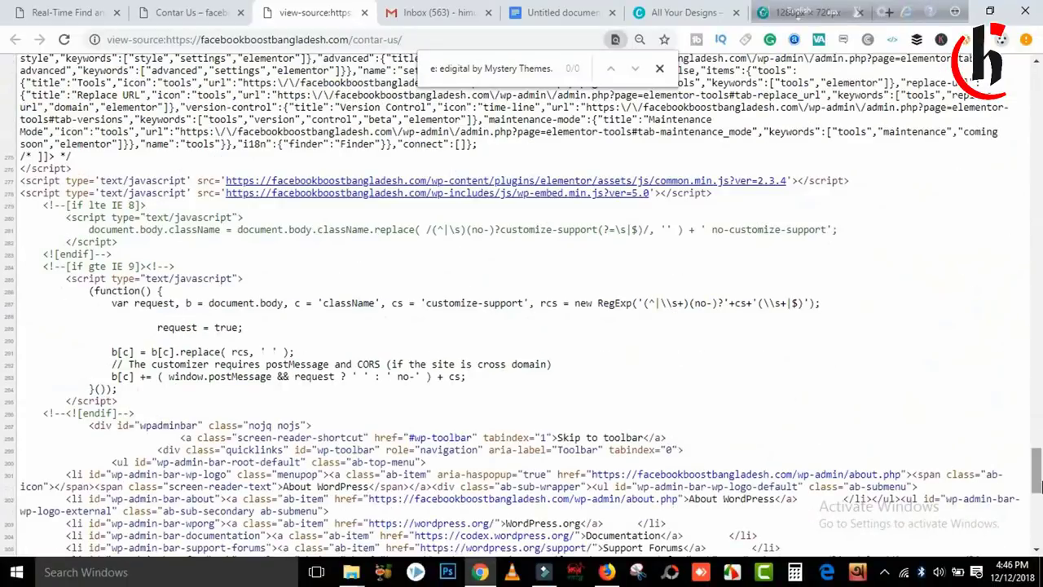
Copy 'Theme: edigital by' from the live page footer.
left_click(184, 13)
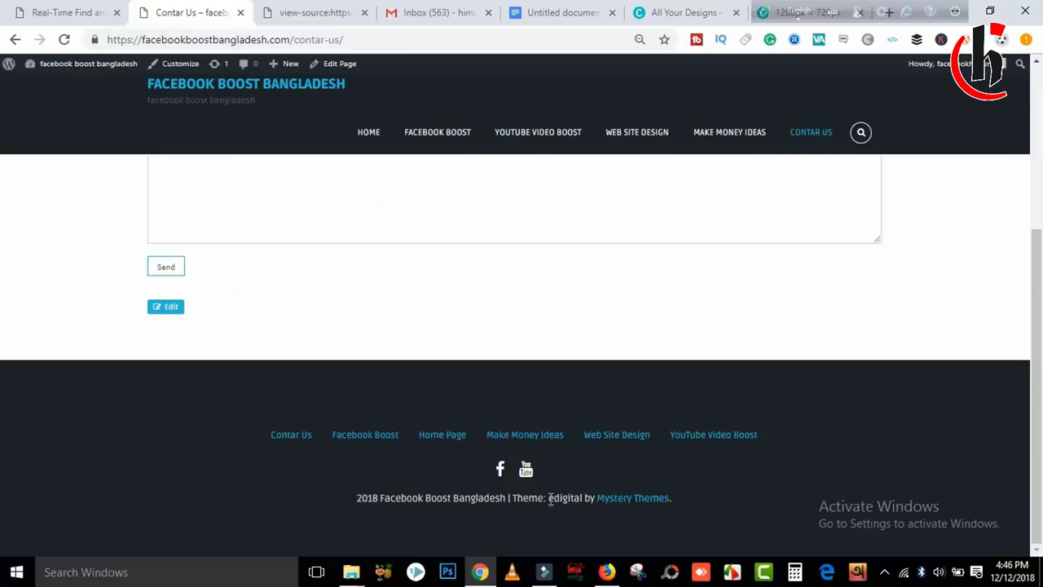
left_click_drag(515, 499, 585, 498)
left_click(585, 499)
left_click_drag(513, 498, 601, 501)
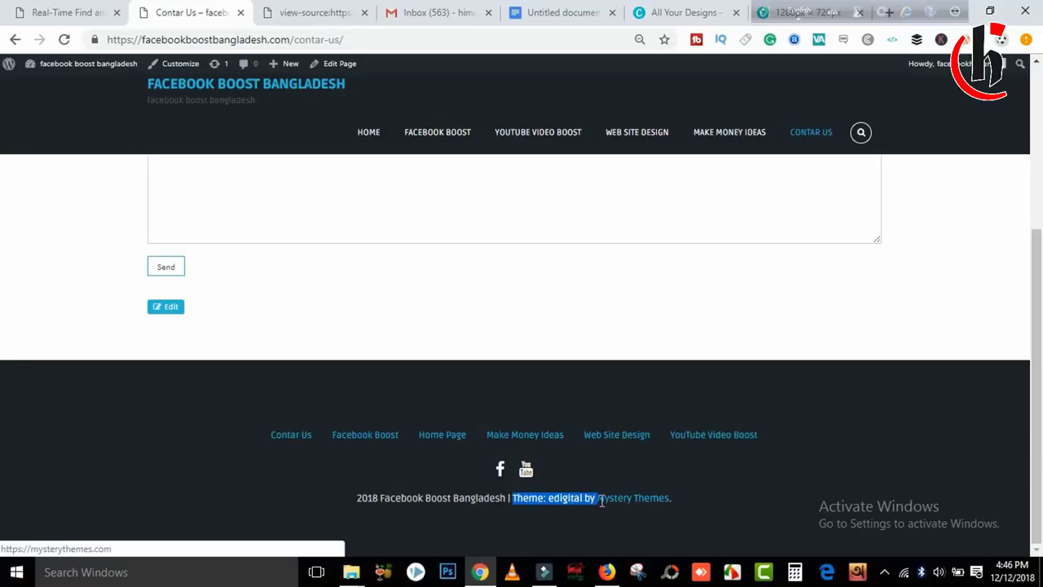
right_click(575, 498)
left_click(604, 390)
left_click(329, 8)
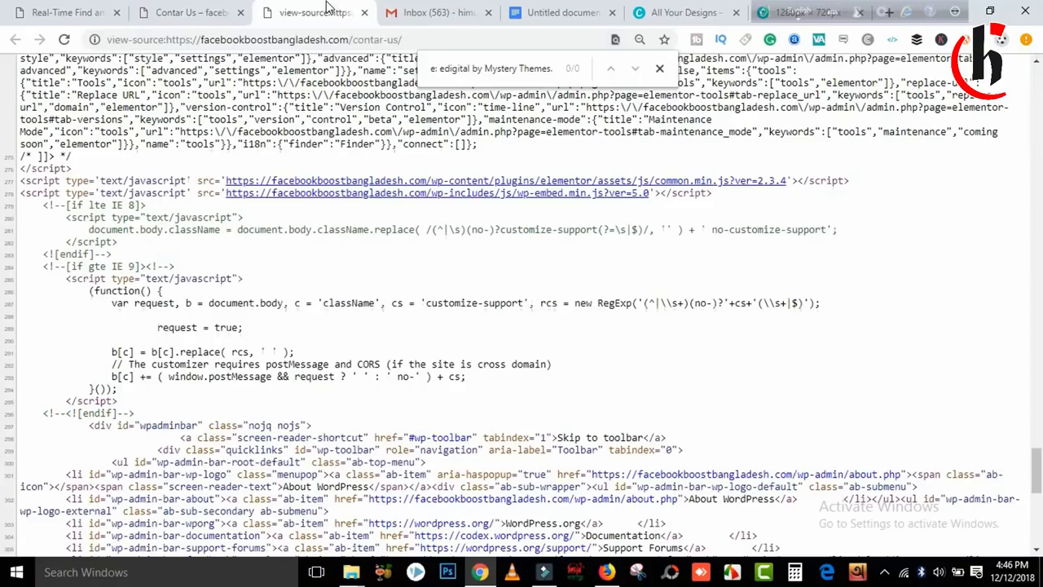
Search the source for 'Theme: edigital by' and copy the credit's full HTML code.
triple_click(552, 65)
key("ctrl+v")
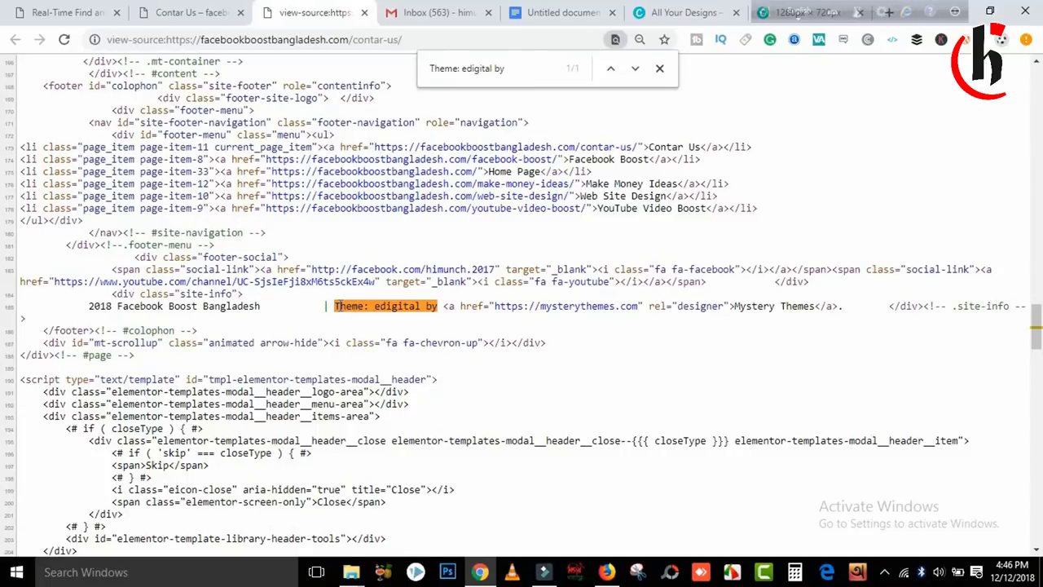
left_click_drag(334, 306, 845, 305)
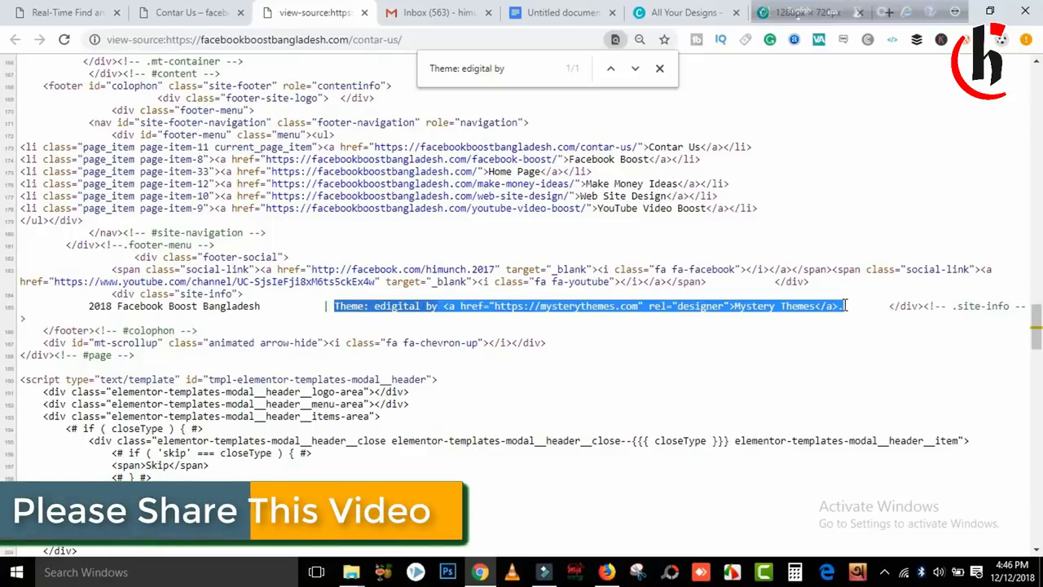
key("ctrl+c")
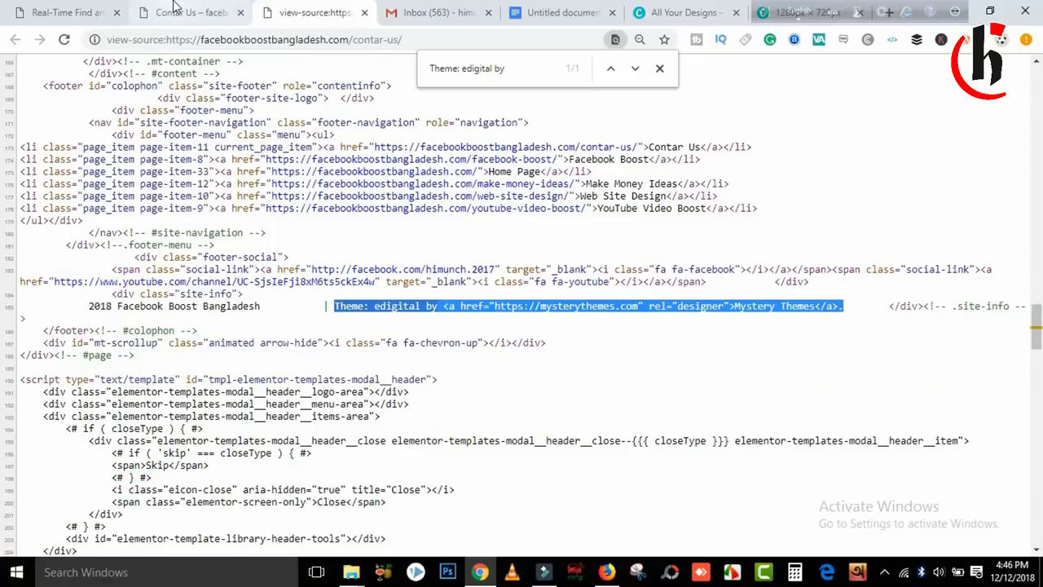
left_click(67, 12)
right_click(177, 261)
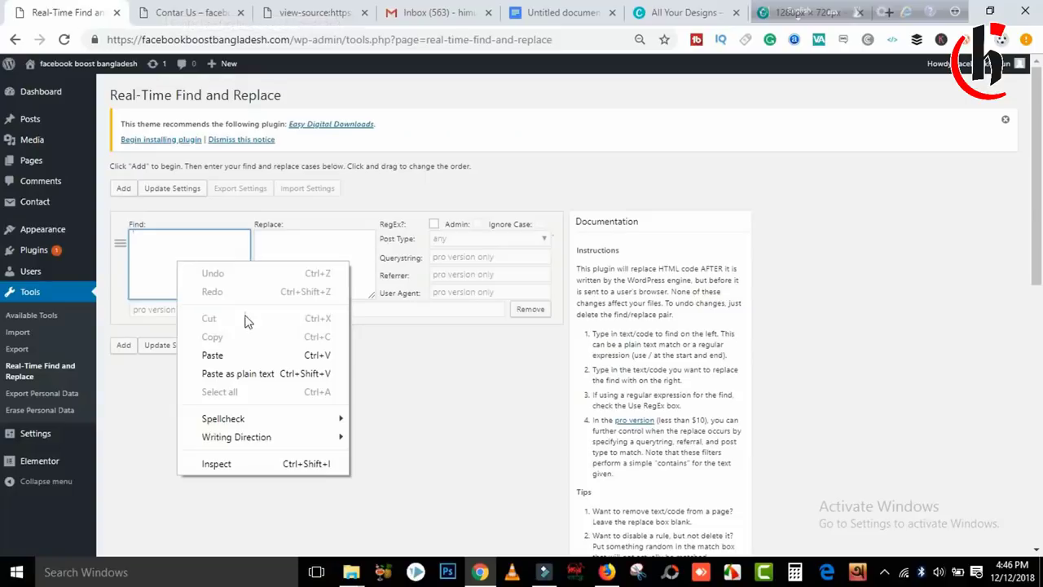
Paste the credit HTML into the Find field, then start a new page from a second dashboard tab.
left_click(242, 353)
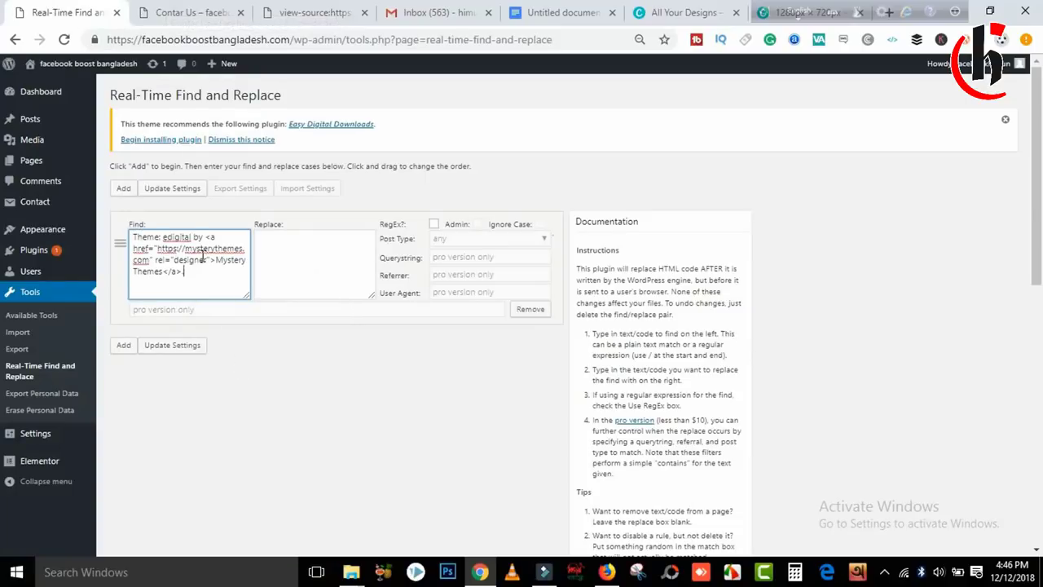
left_click(281, 253)
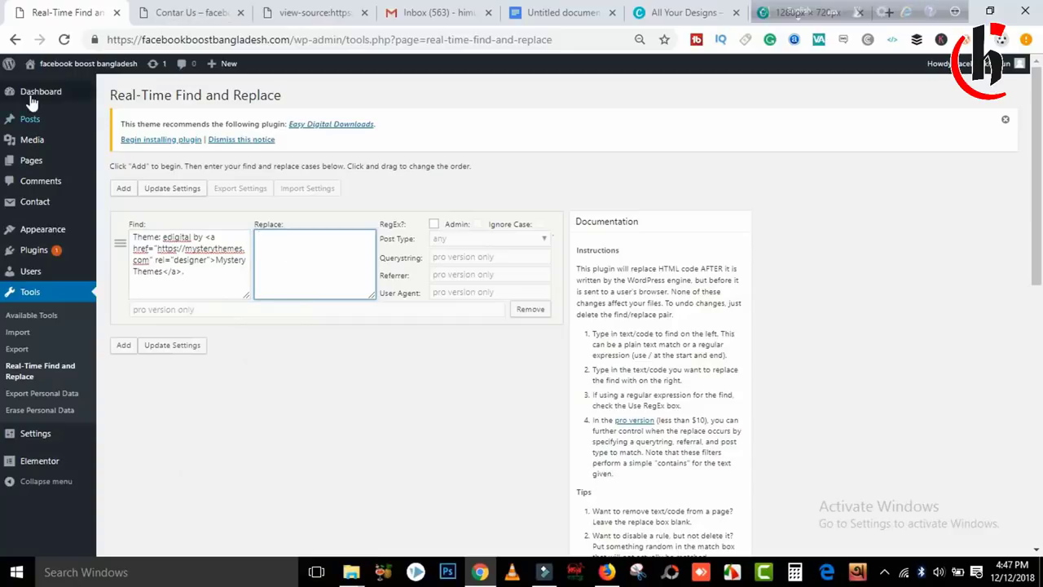
right_click(19, 90)
left_click(110, 101)
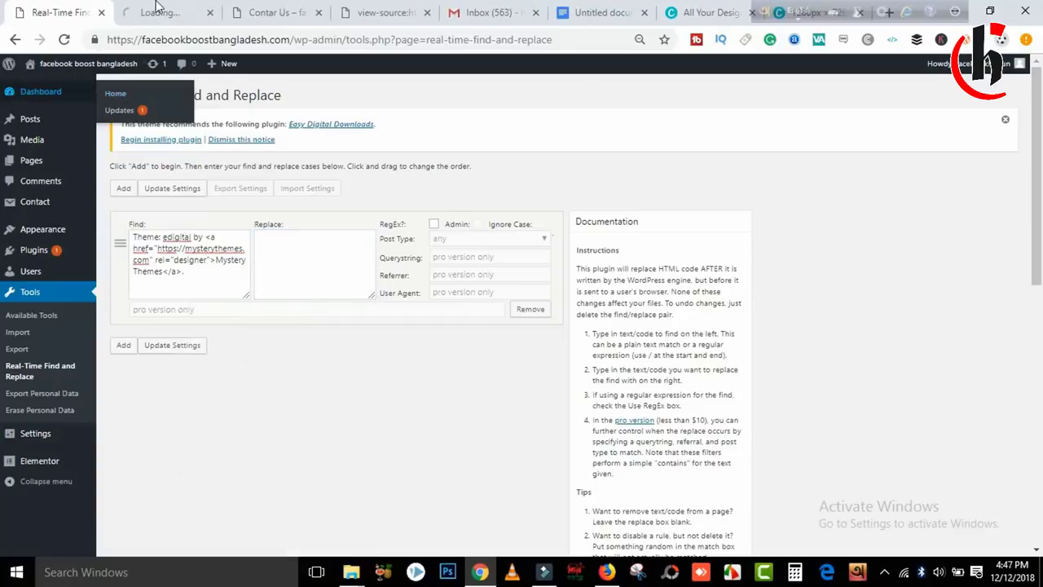
left_click(163, 12)
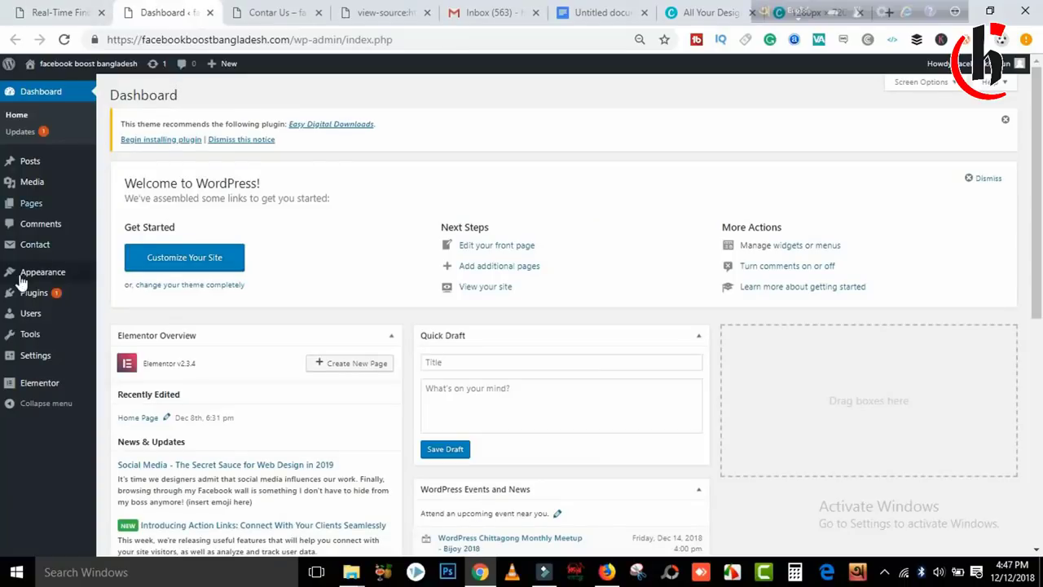
mouse_move(40, 165)
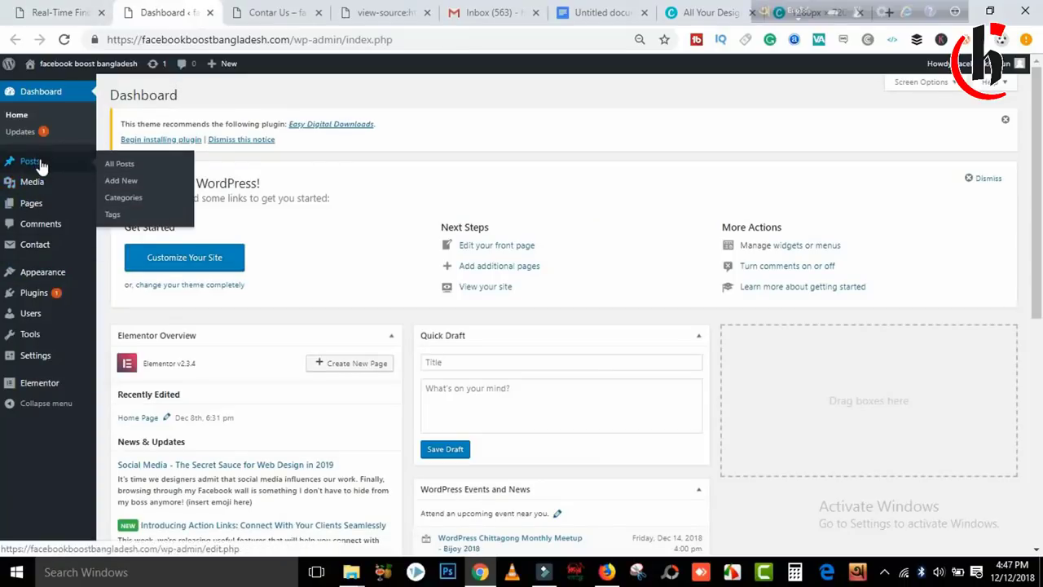
left_click(33, 203)
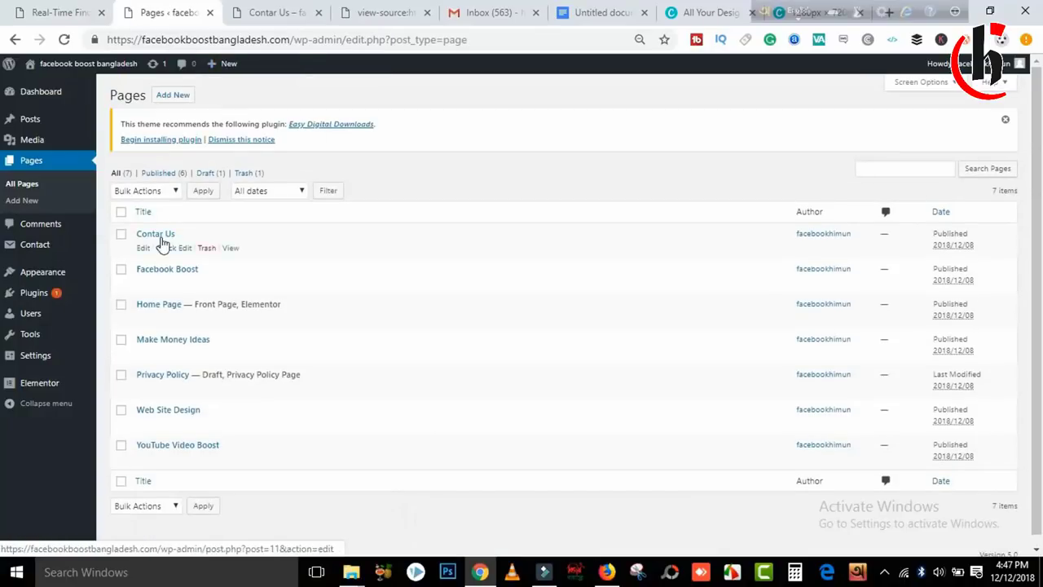
left_click(173, 95)
Type the Bengali 'design by' credit into the new page's body.
left_click(471, 221)
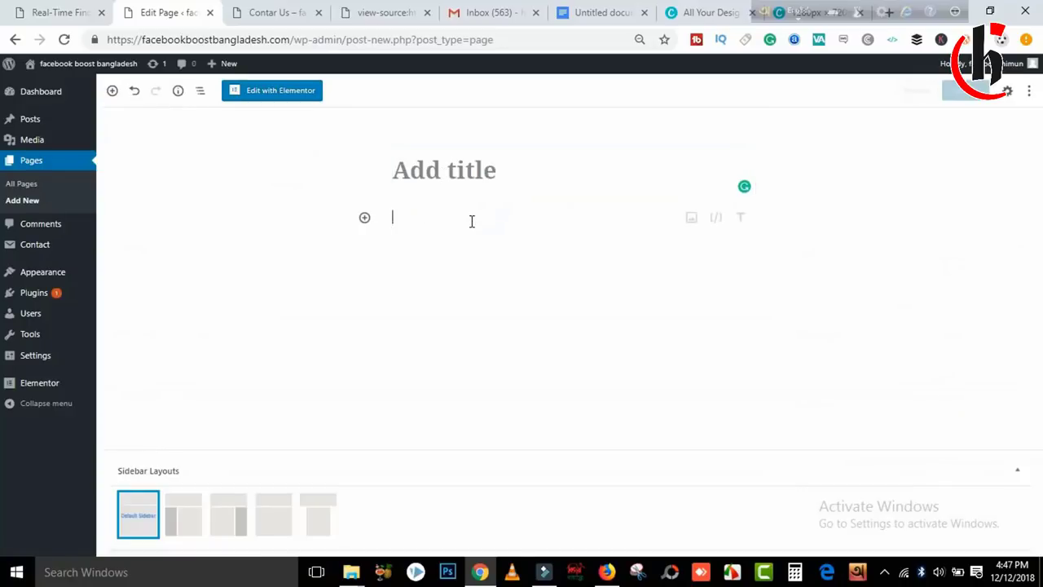
type("D")
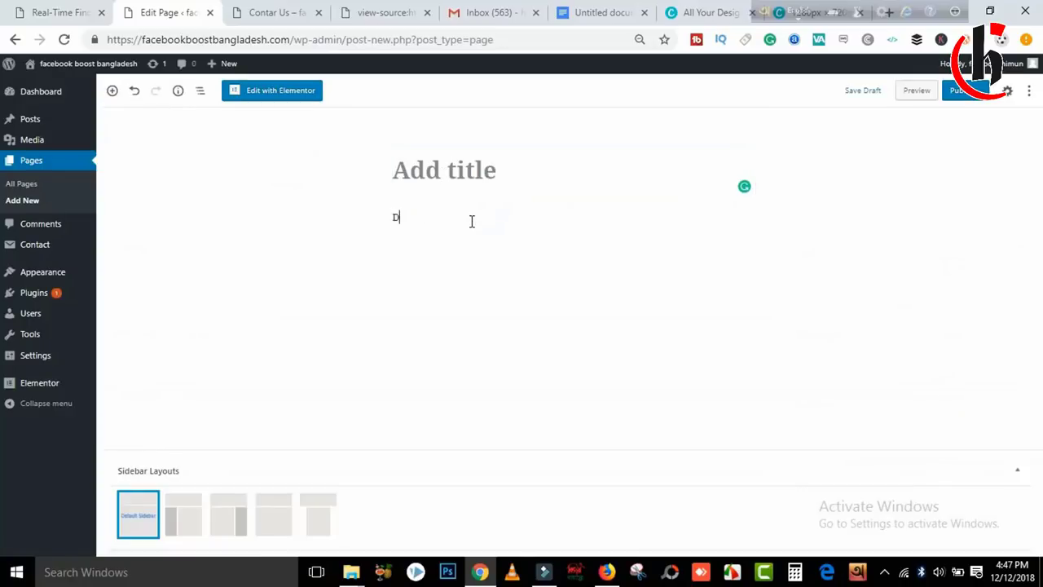
key("BackSpace")
type("D")
key("BackSpace")
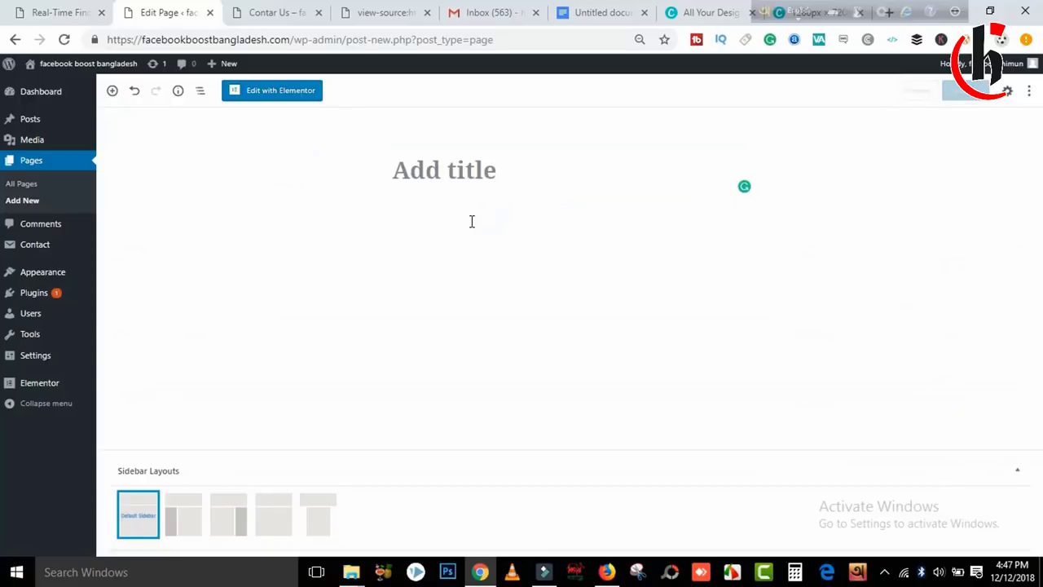
type("ডিজাইন বাই হিমুন")
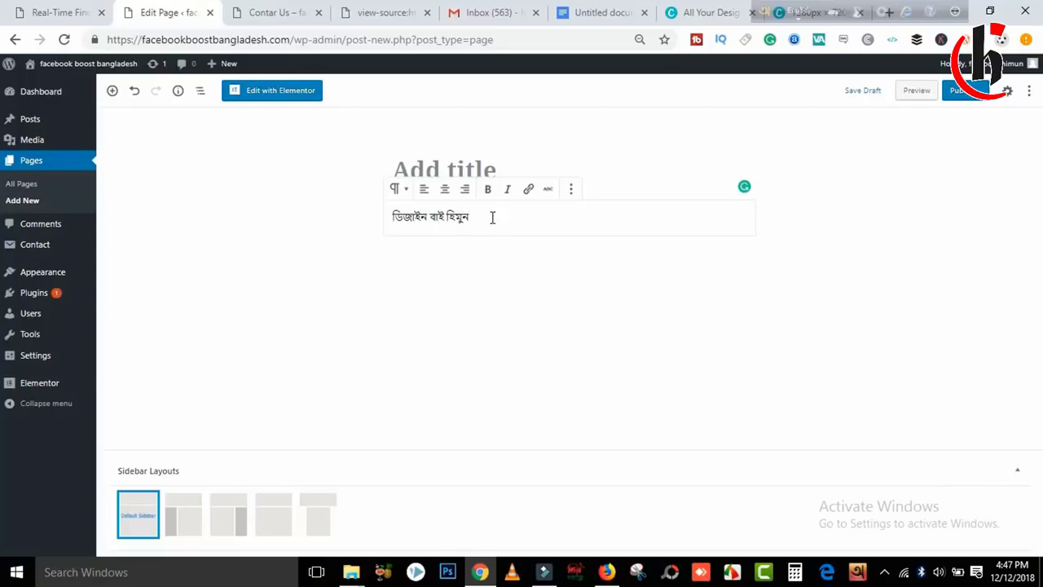
Link the credit text to the designer's Facebook profile URL.
left_click_drag(492, 217, 382, 226)
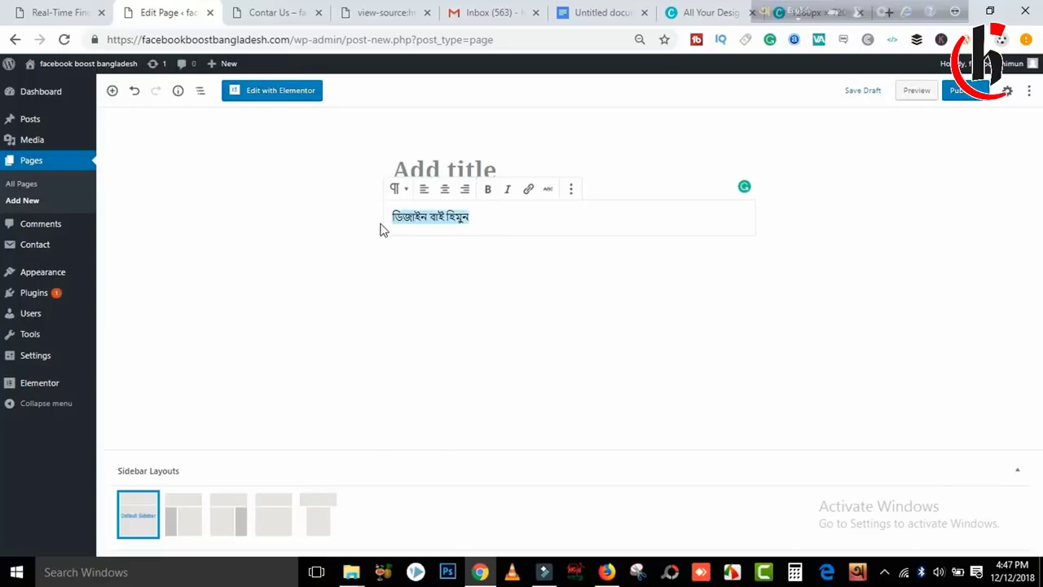
left_click(529, 193)
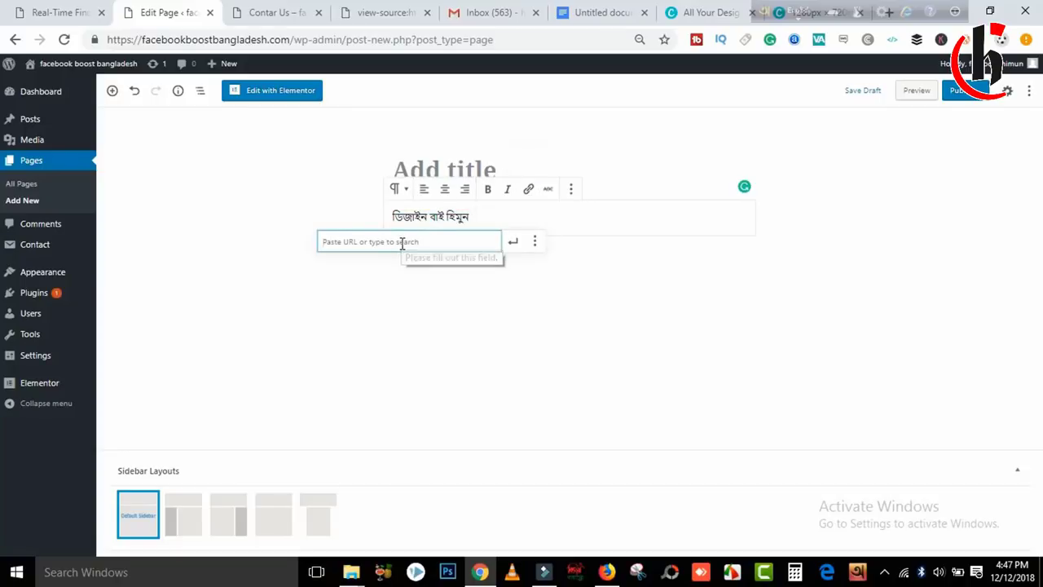
type("fb.com/himunch.2017")
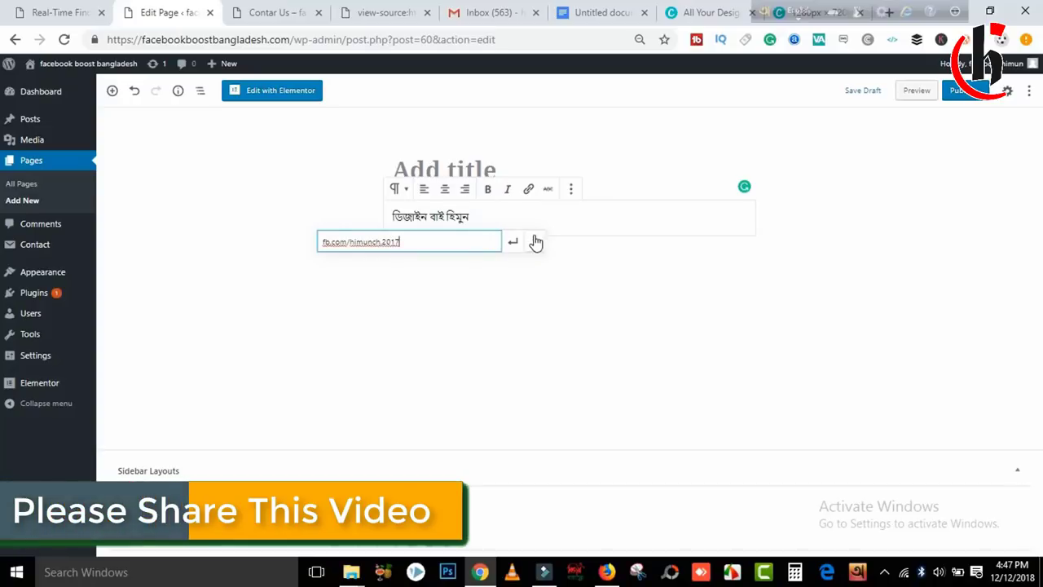
left_click(515, 241)
left_click(507, 329)
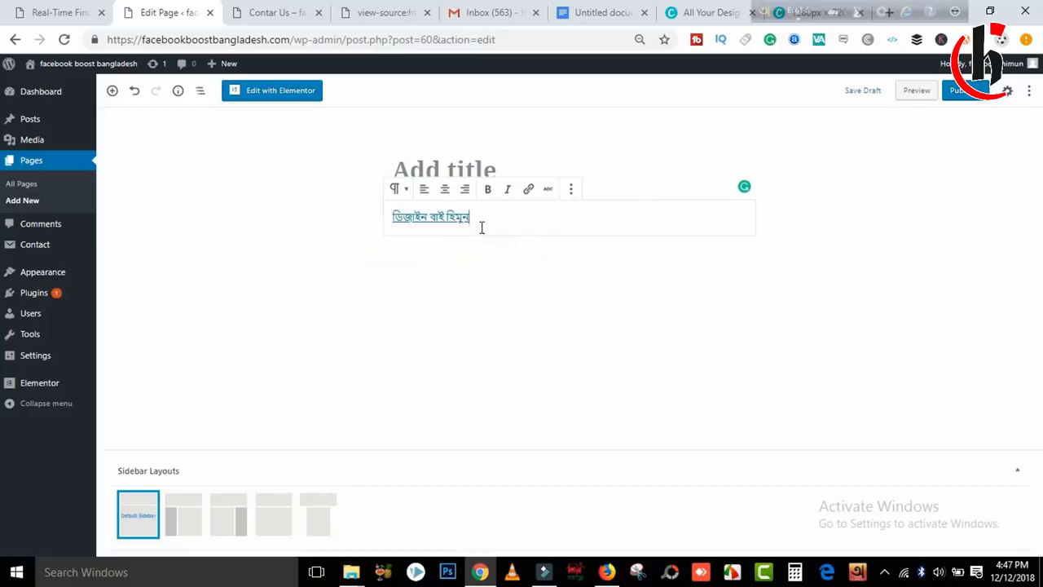
left_click_drag(485, 220, 398, 226)
left_click(658, 259)
Copy the paragraph's HTML markup via Edit as HTML, then return to Real-Time Find and Replace.
left_click(571, 189)
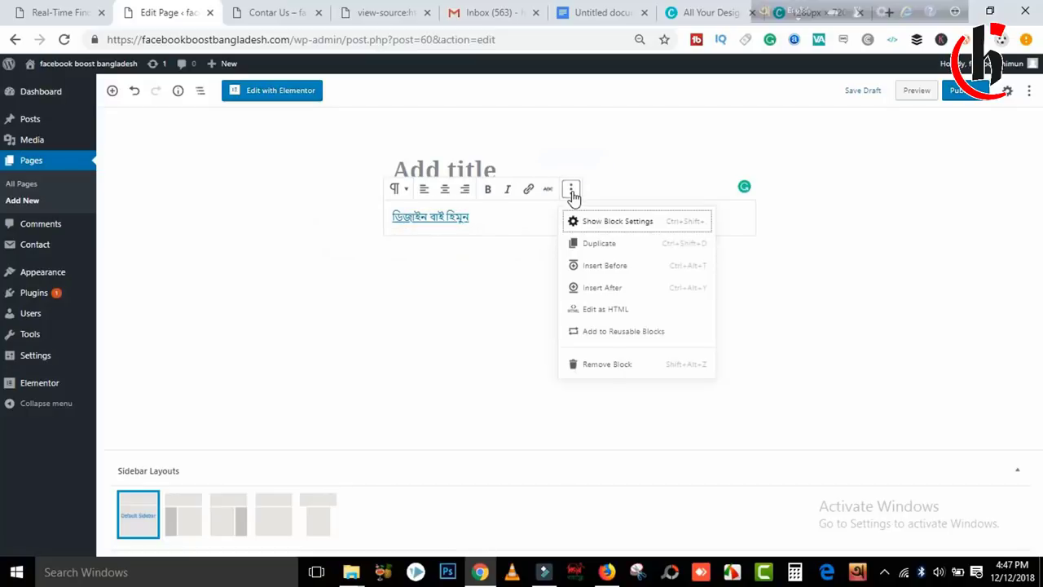
left_click(623, 310)
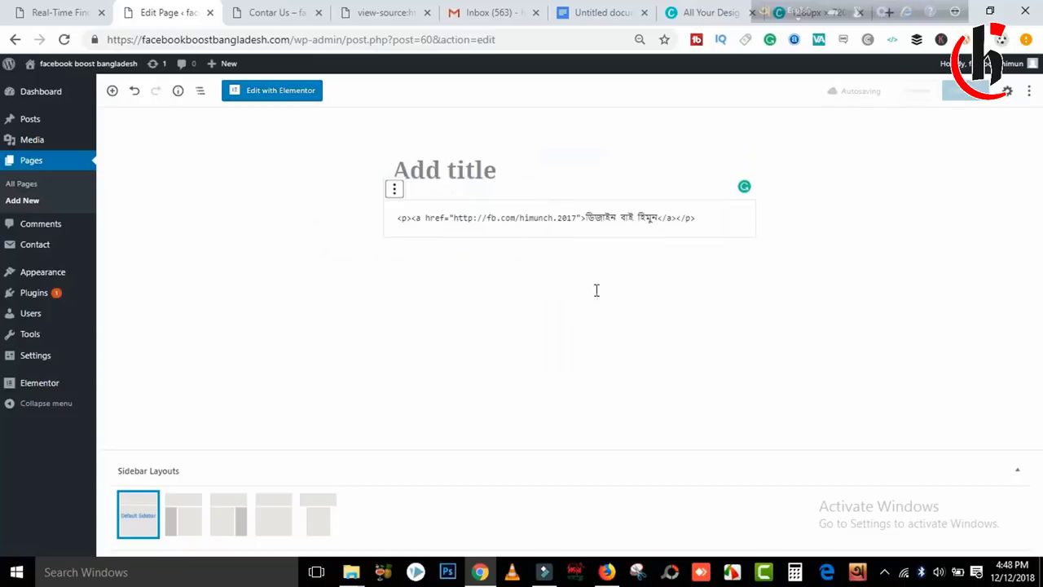
left_click_drag(707, 222, 397, 217)
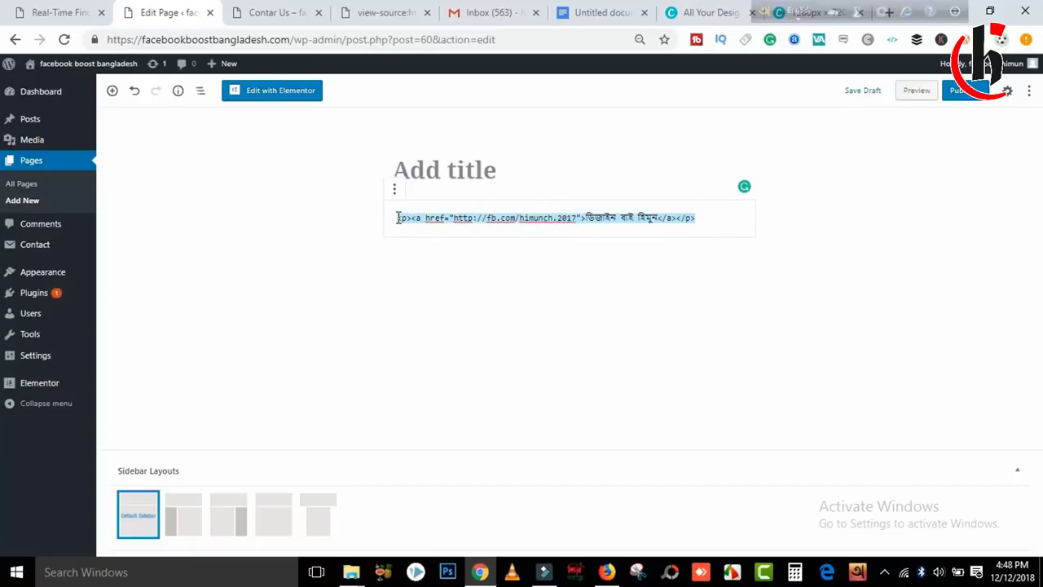
right_click(398, 219)
left_click(464, 245)
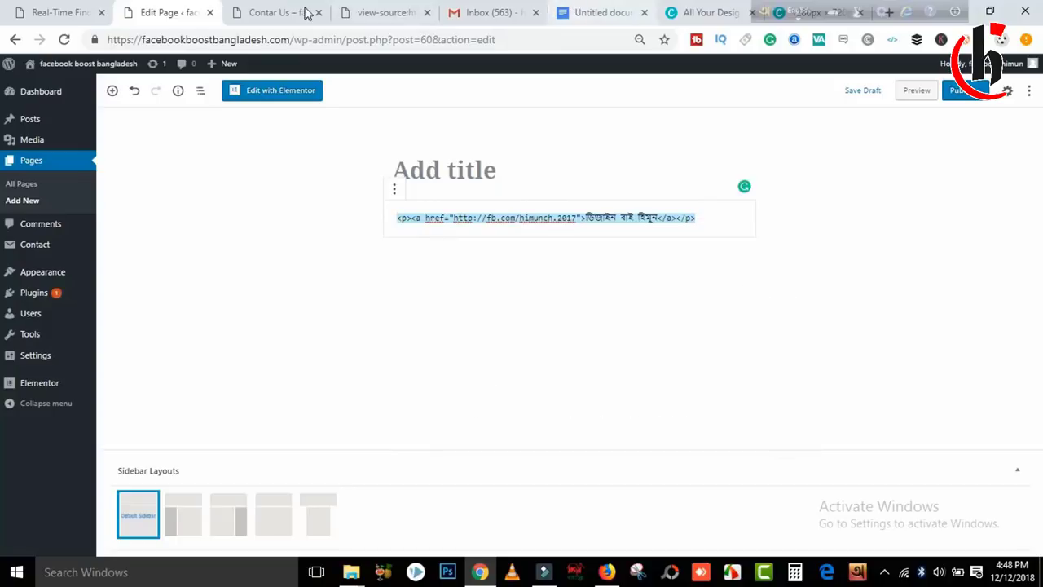
left_click(269, 10)
left_click(167, 12)
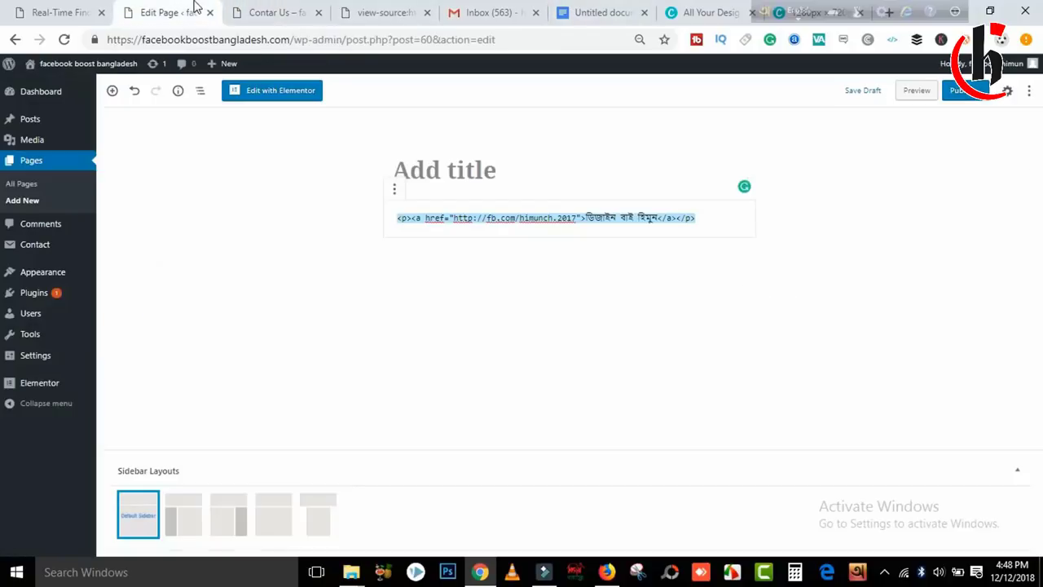
left_click(82, 12)
left_click(301, 266)
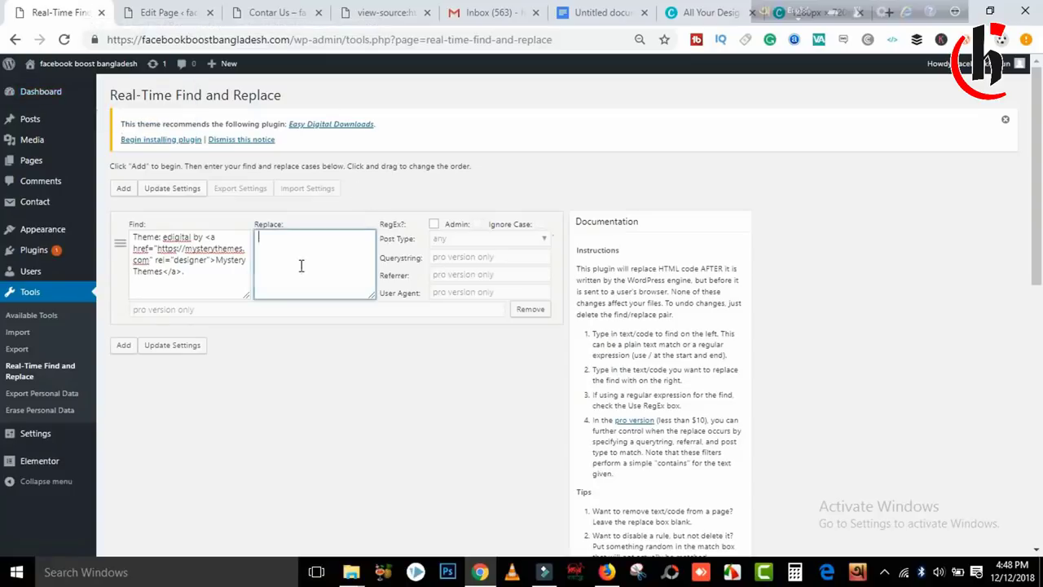
Save the pasted Bengali design-by link as the footer-credit replacement, then view the Contact page in Firefox.
key("ctrl+v")
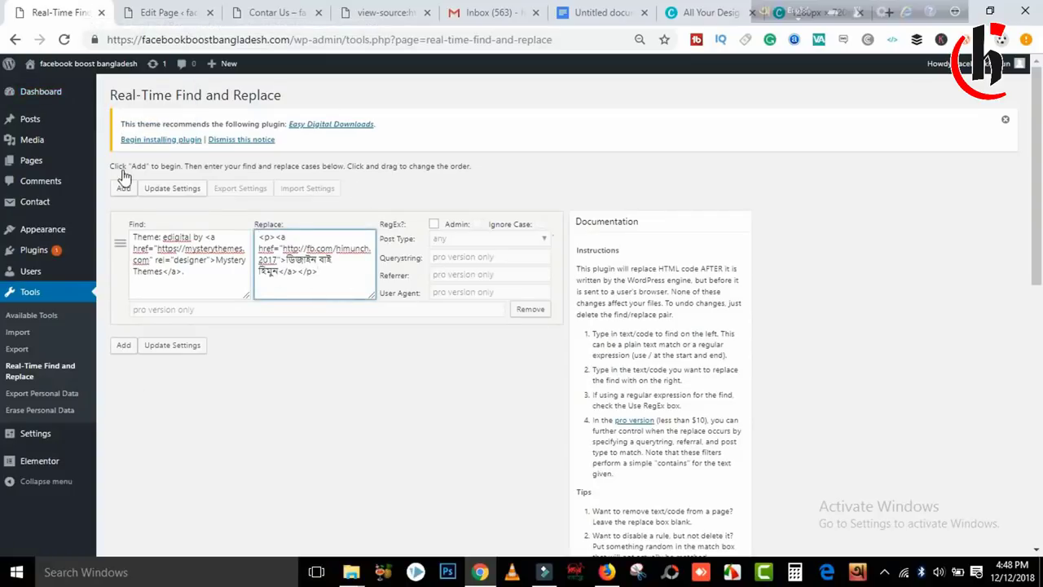
left_click(172, 188)
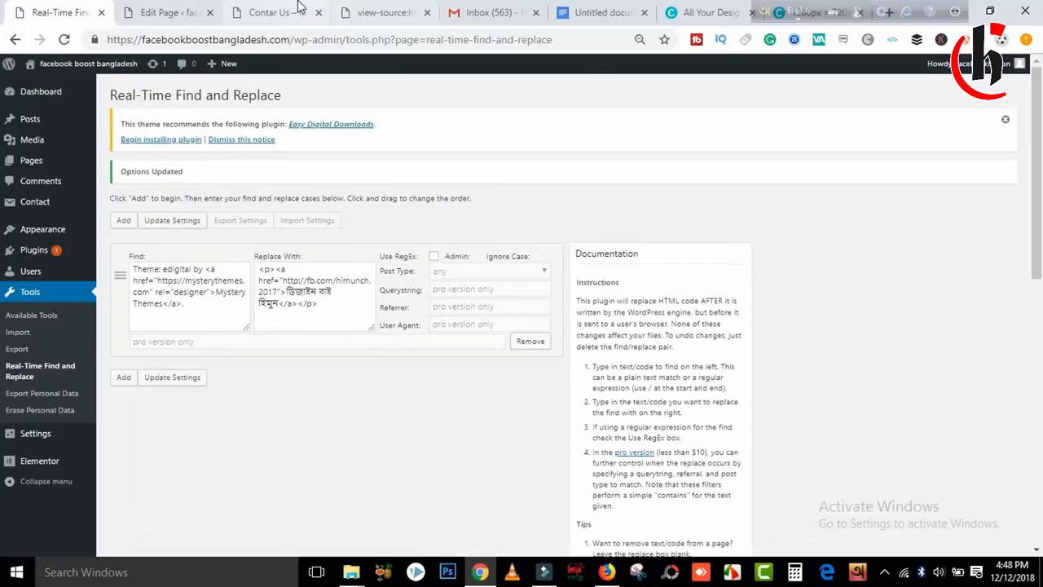
left_click(308, 10)
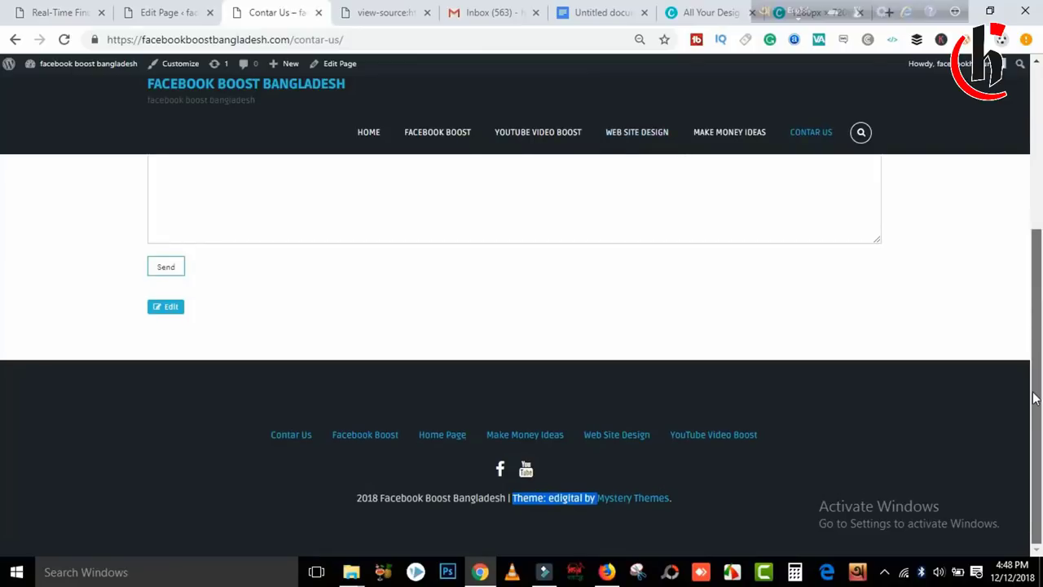
left_click(545, 516)
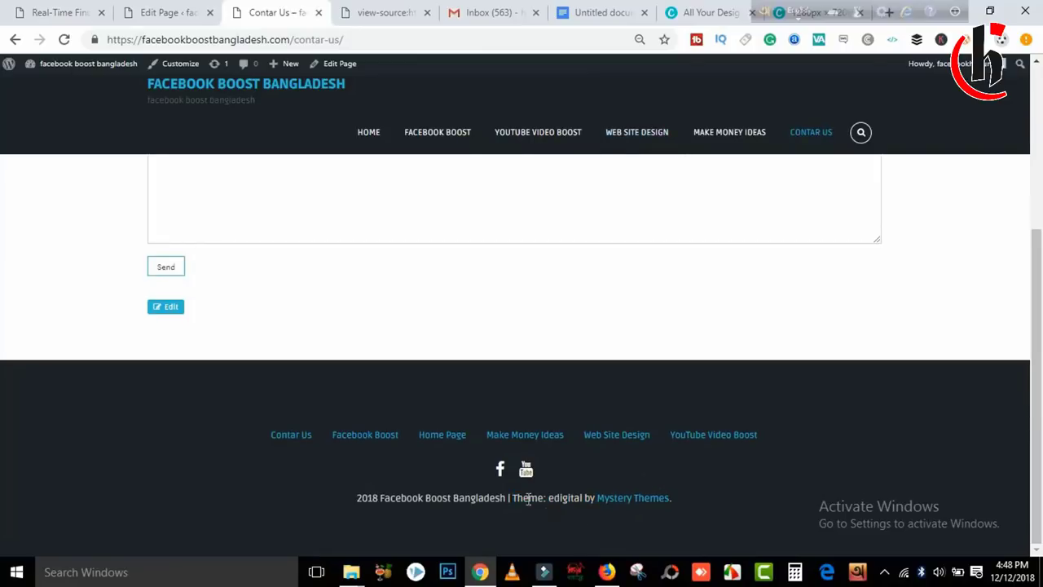
left_click(606, 571)
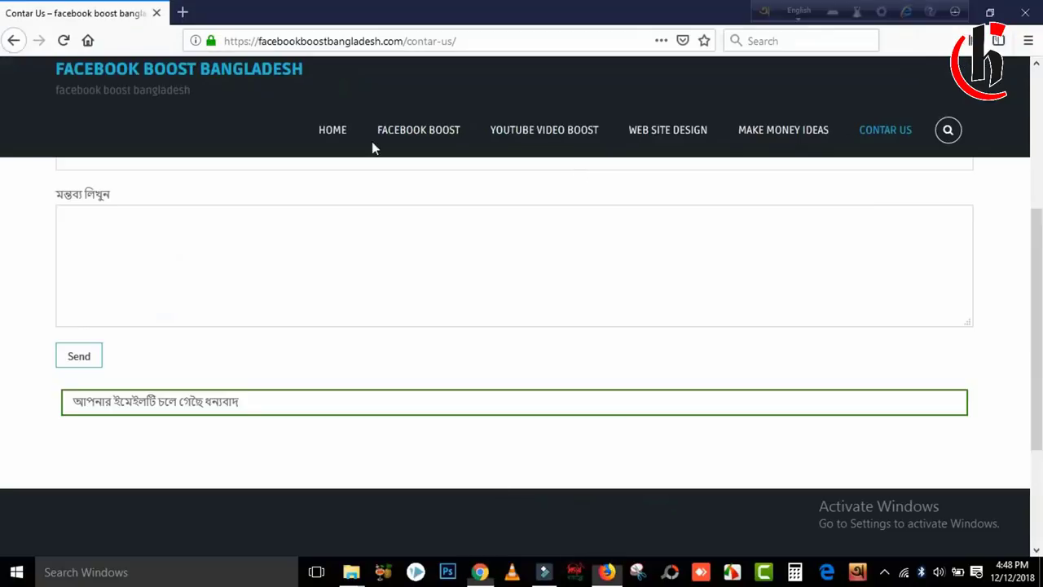
On the site's home page, confirm the footer credit now shows the Bengali design-by link instead of the theme credit.
left_click(318, 129)
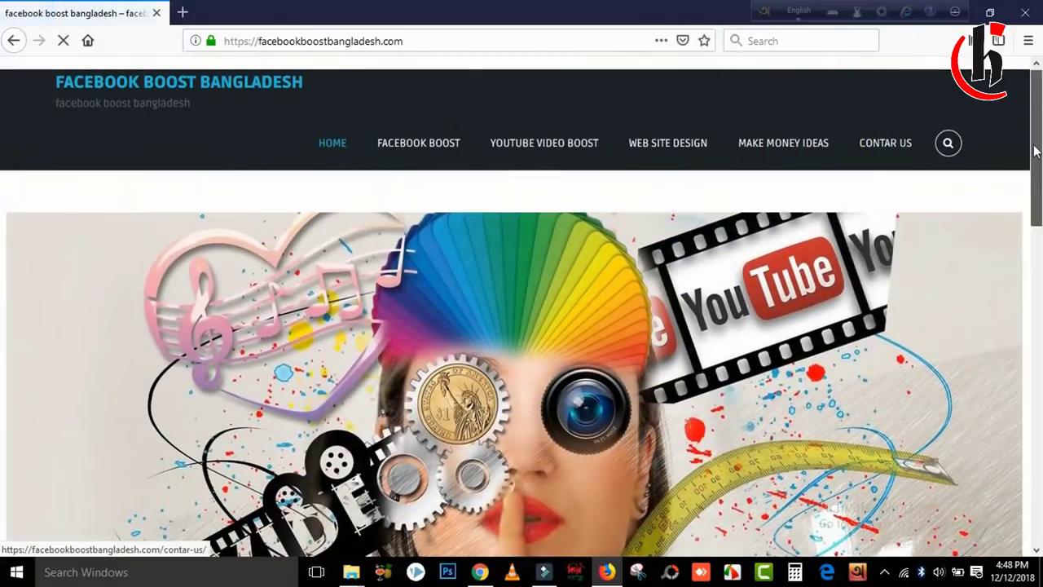
left_click_drag(1031, 140, 1032, 456)
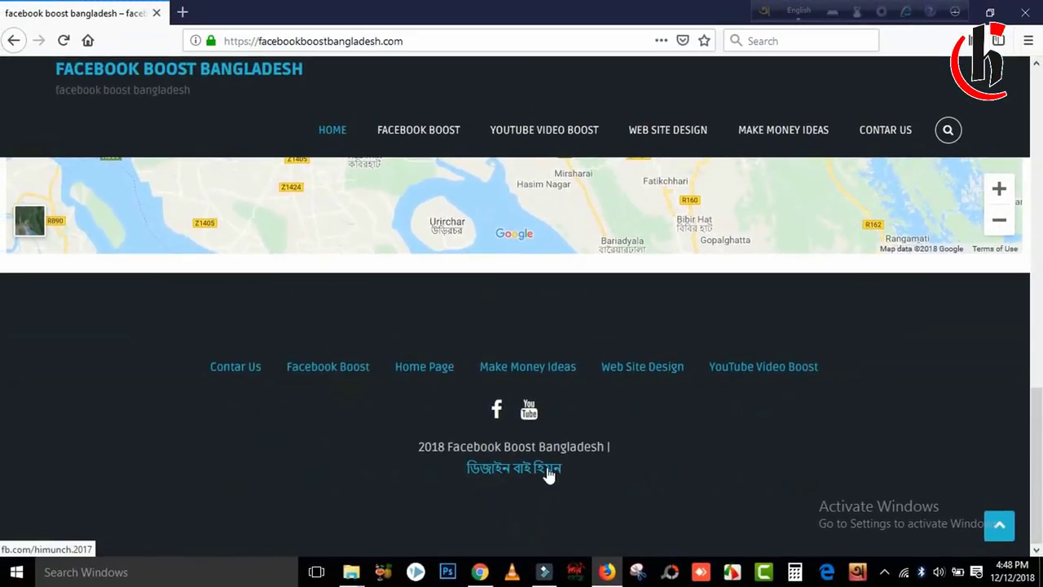
left_click_drag(571, 471, 426, 463)
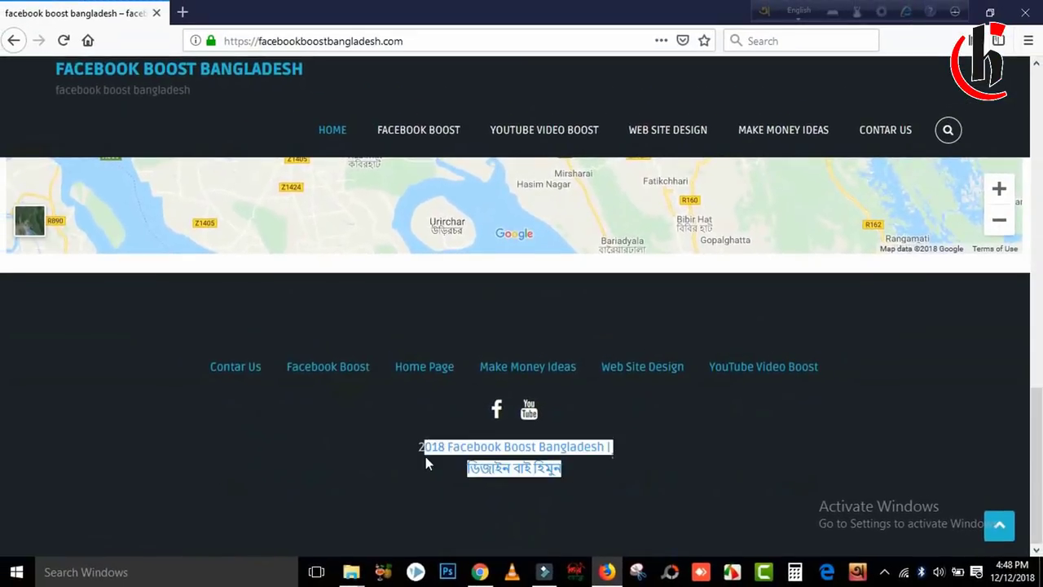
left_click(641, 483)
left_click_drag(573, 476, 438, 444)
scroll(1039, 291, "up", 5)
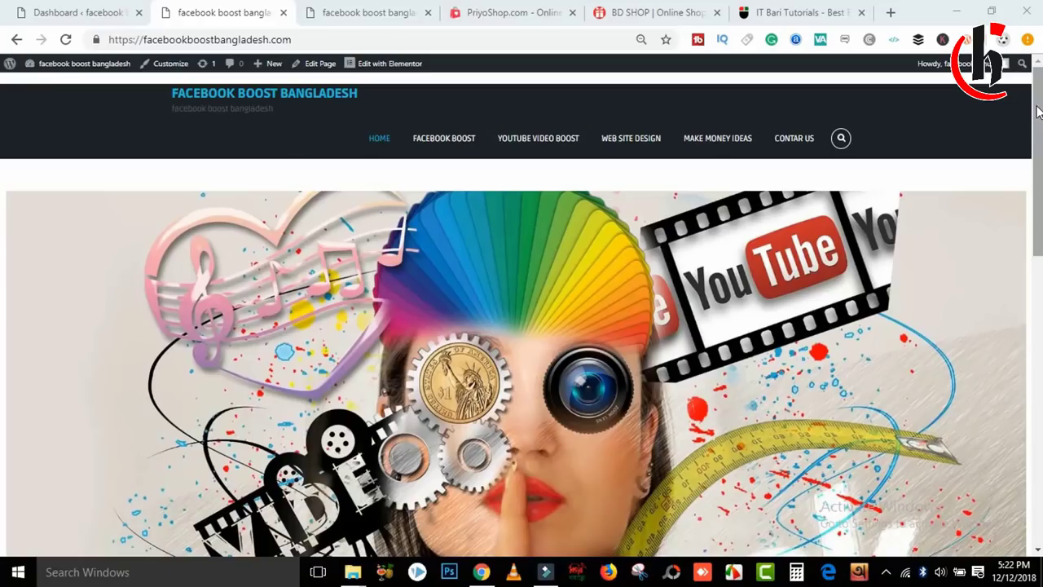
scroll(1040, 138, "down", 1)
scroll(1040, 139, "down", 1)
scroll(1041, 139, "up", 3)
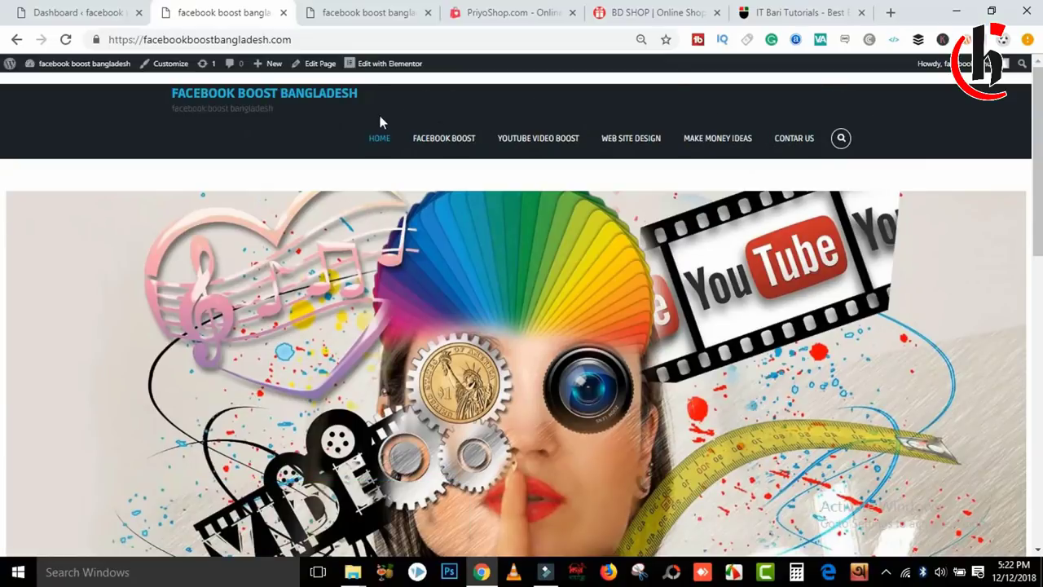
Check the footer credit, then look over the PriyoShop and BD SHOP sites.
scroll(522, 350, "down", 15)
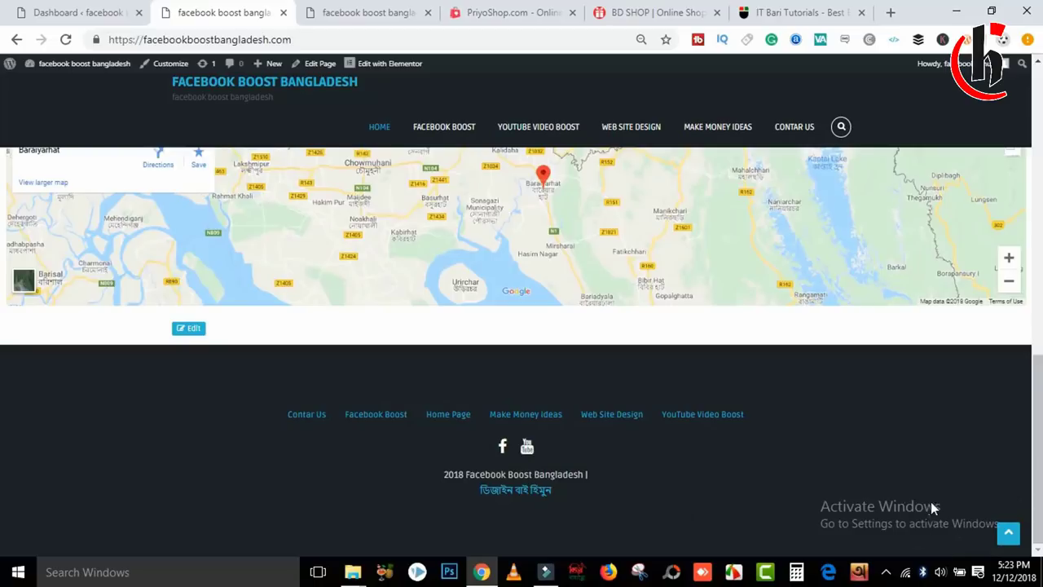
left_click(514, 7)
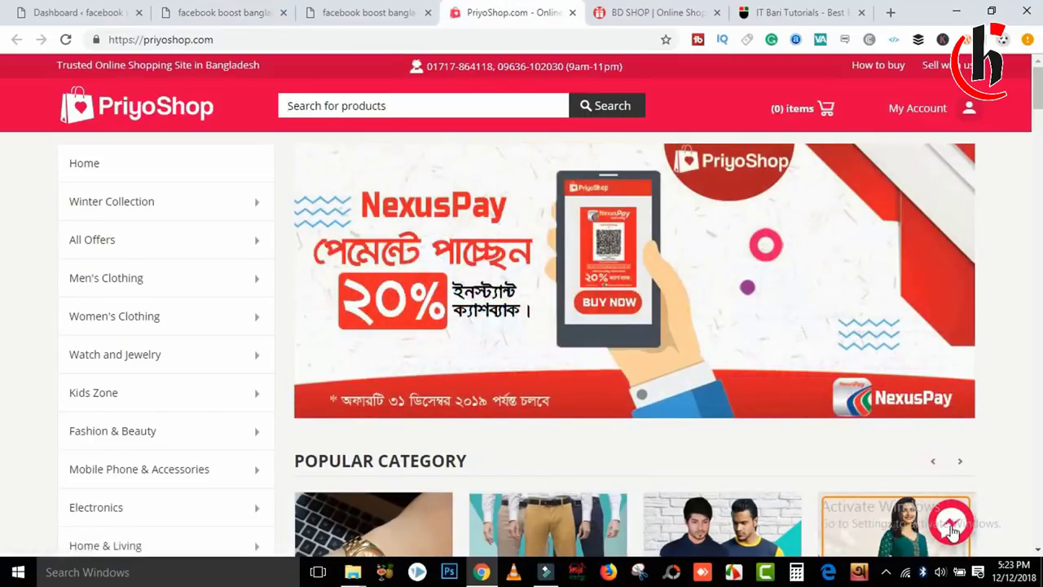
left_click(642, 10)
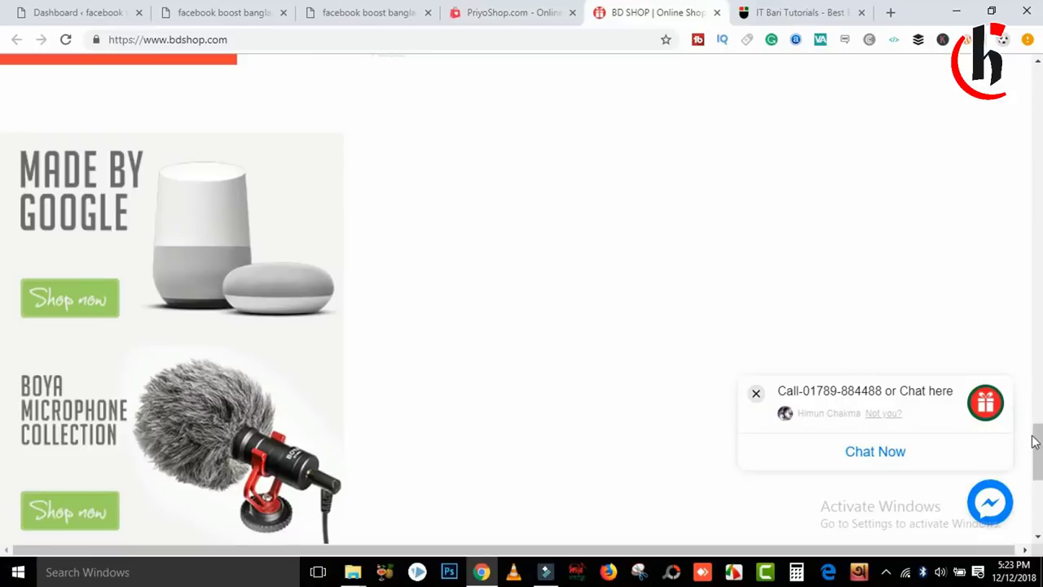
Dismiss BD SHOP's chat greeting, view IT Bari Tutorials, and return to the WordPress Dashboard.
left_click(990, 515)
left_click(798, 12)
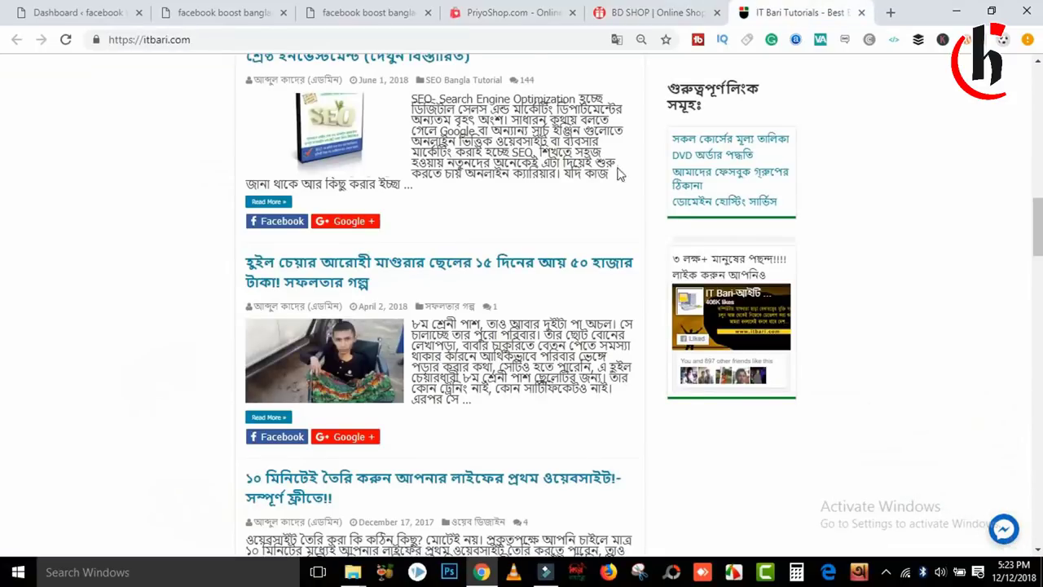
left_click(93, 6)
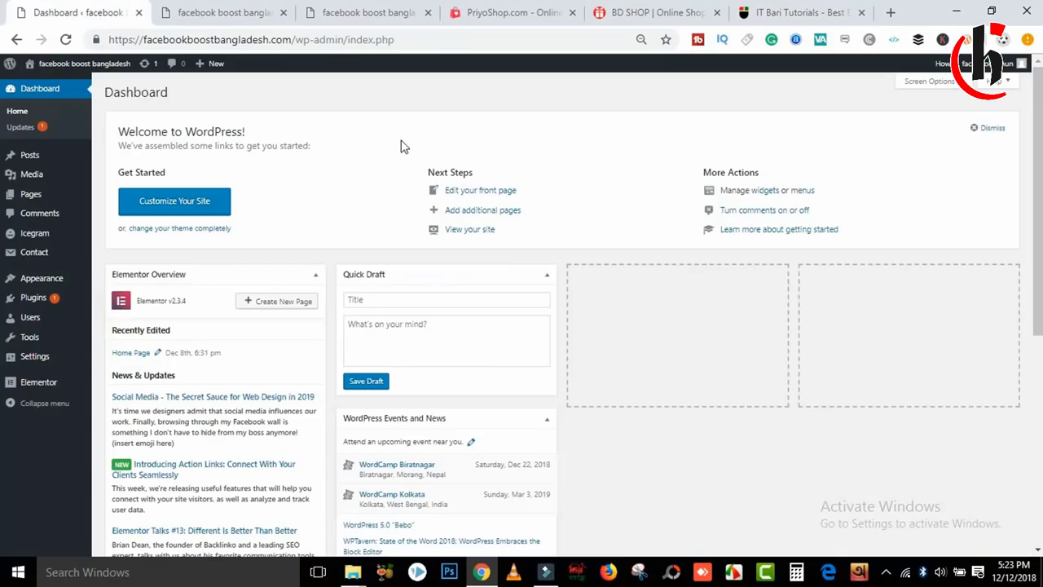